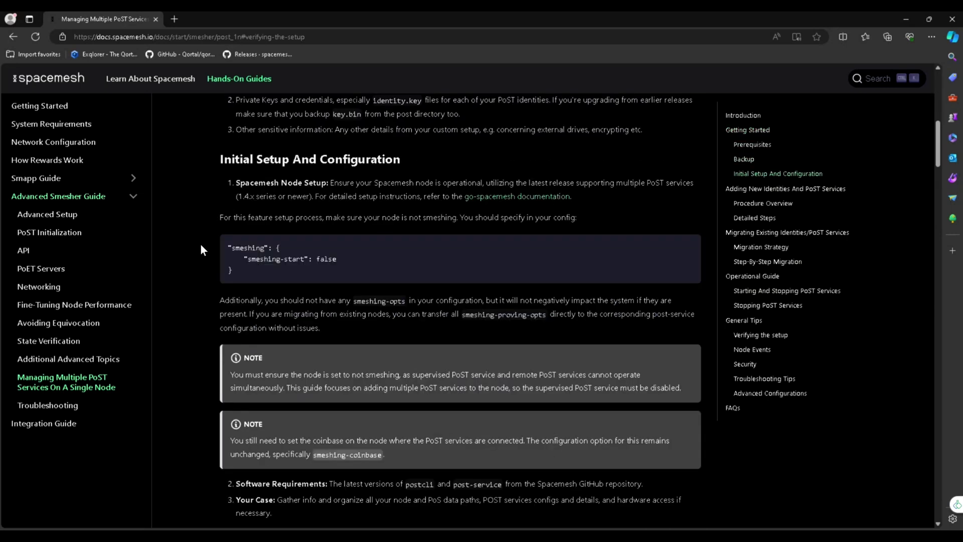
Read the introduction, backup and initial setup sections of the guide on managing multiple PoST services
{"action": "scroll", "coordinate": [200, 244], "scroll_direction": "up", "scroll_amount": 8}
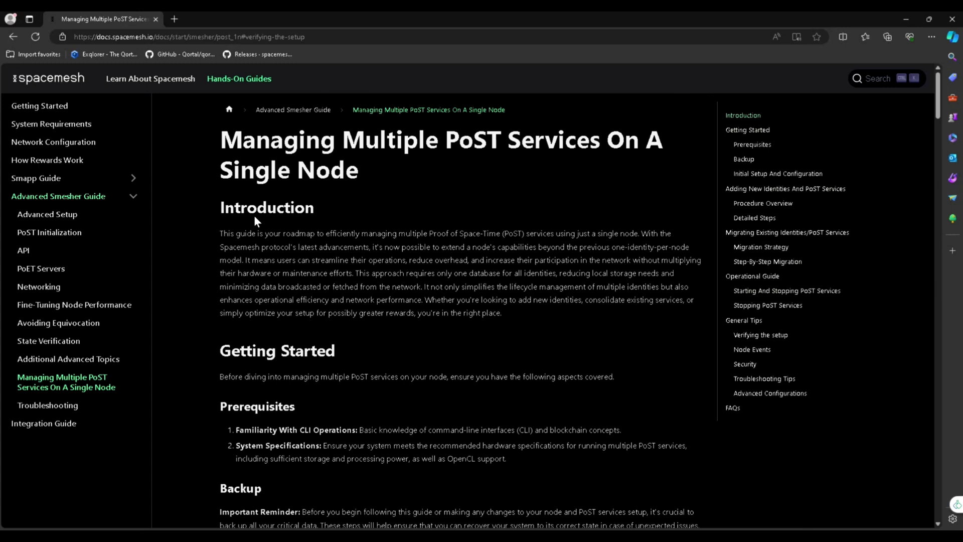
{"action": "scroll", "coordinate": [224, 228], "scroll_direction": "down", "scroll_amount": 5}
{"action": "scroll", "coordinate": [224, 227], "scroll_direction": "down", "scroll_amount": 3}
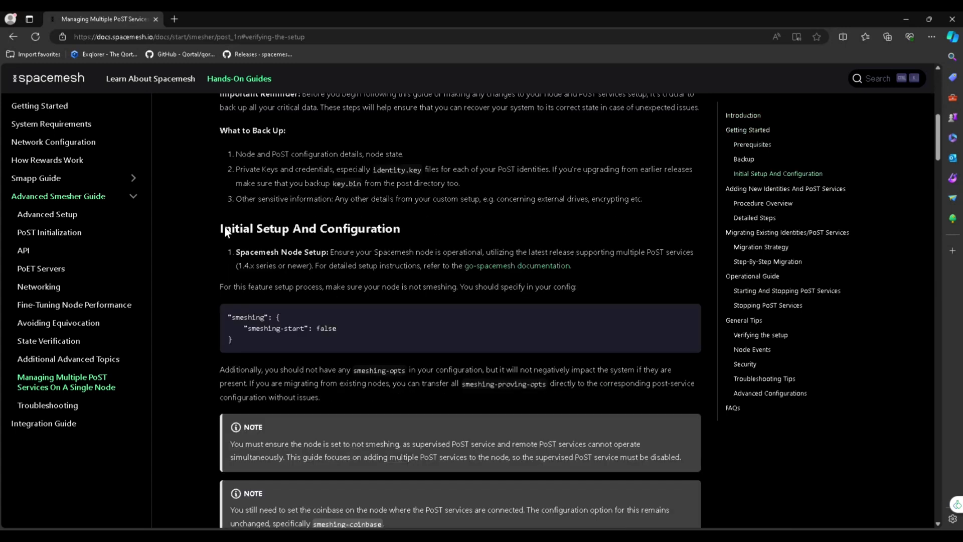
{"action": "scroll", "coordinate": [225, 227], "scroll_direction": "down", "scroll_amount": 1}
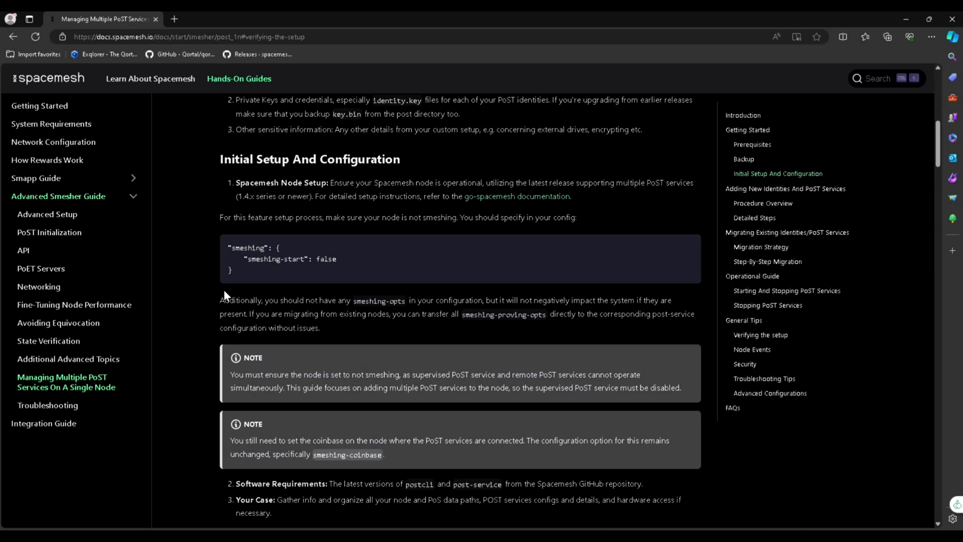
Switch to the 12hPoet folder in File Explorer and open settings.ps1 in Notepad++
{"action": "left_click", "coordinate": [902, 19]}
{"action": "left_click", "coordinate": [398, 363]}
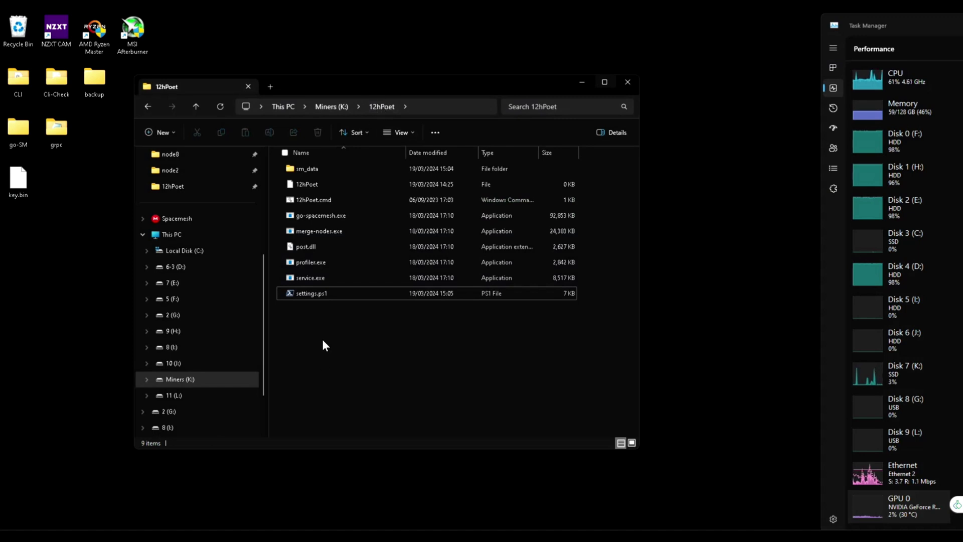
{"action": "left_click", "coordinate": [315, 293]}
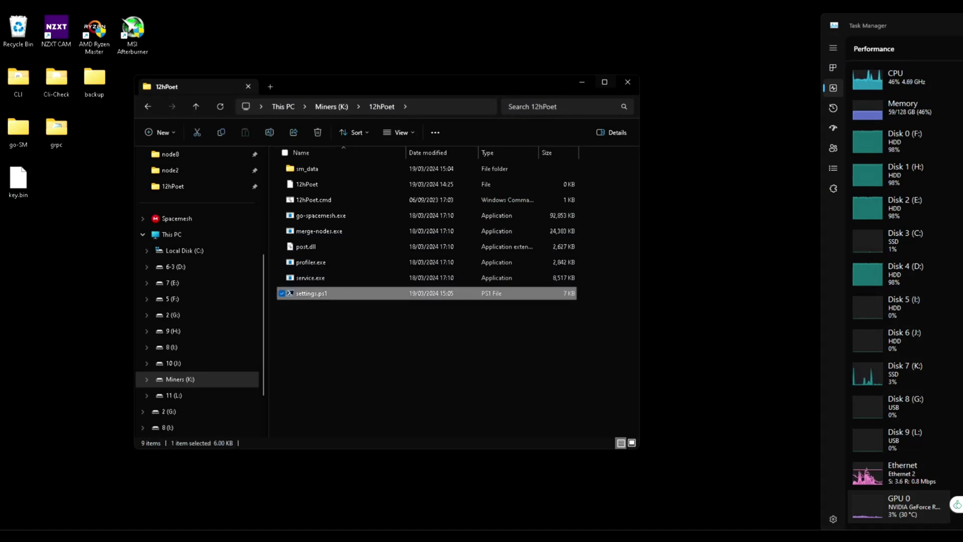
{"action": "key", "text": "Return"}
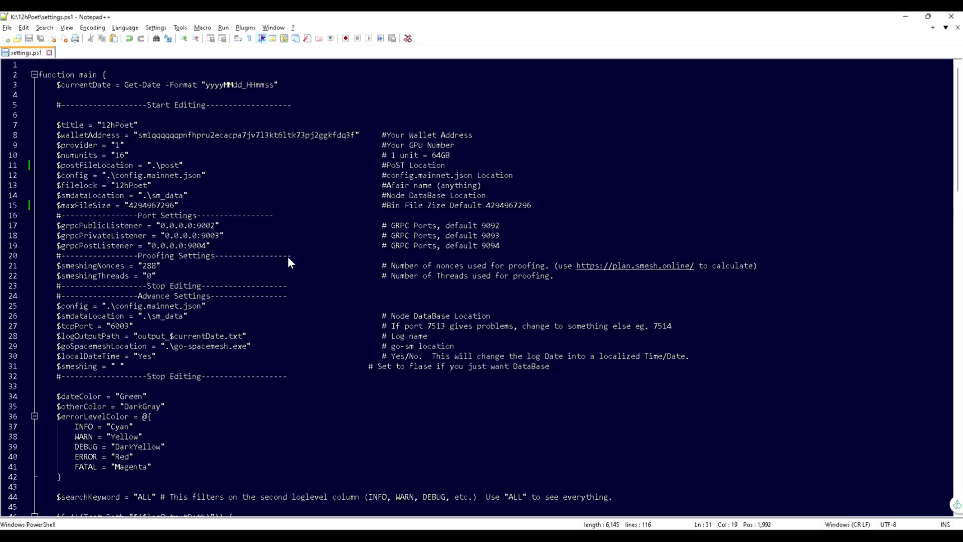
Examine the title, wallet address, PoST location, file lock, database location, gRPC port and smeshing settings in settings.ps1
{"action": "left_click_drag", "start_coordinate": [111, 125], "coordinate": [125, 124]}
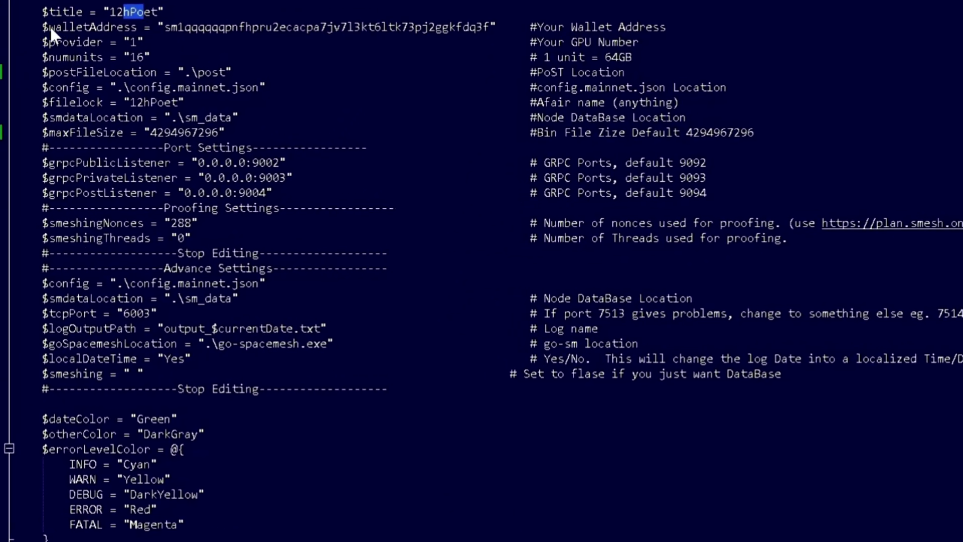
{"action": "left_click_drag", "start_coordinate": [61, 65], "coordinate": [312, 67]}
{"action": "left_click_drag", "start_coordinate": [336, 28], "coordinate": [490, 27]}
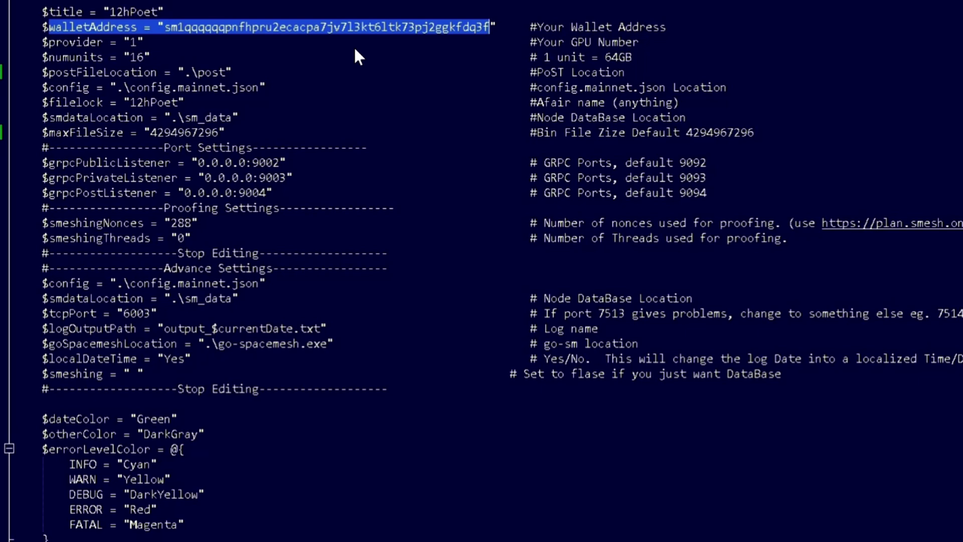
{"action": "left_click", "coordinate": [184, 74]}
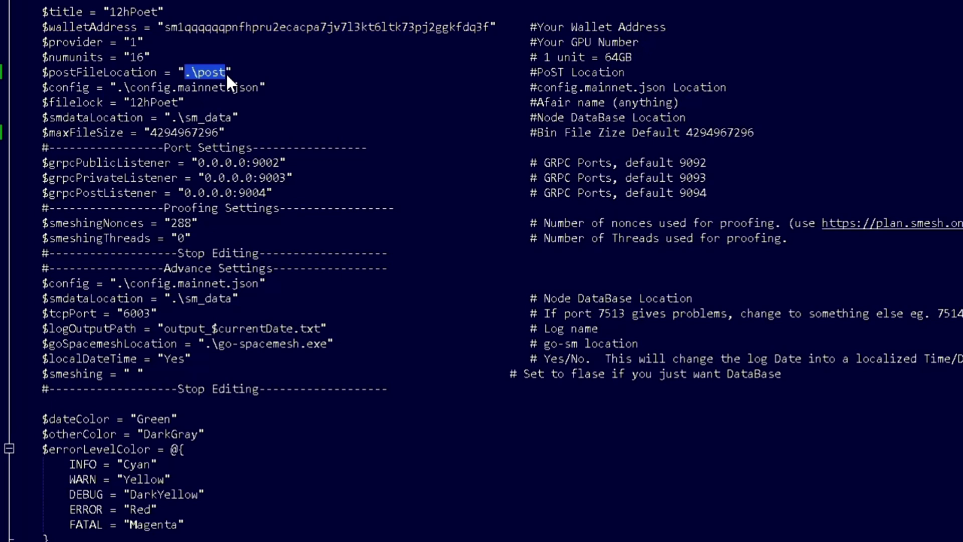
{"action": "double_click", "coordinate": [151, 104]}
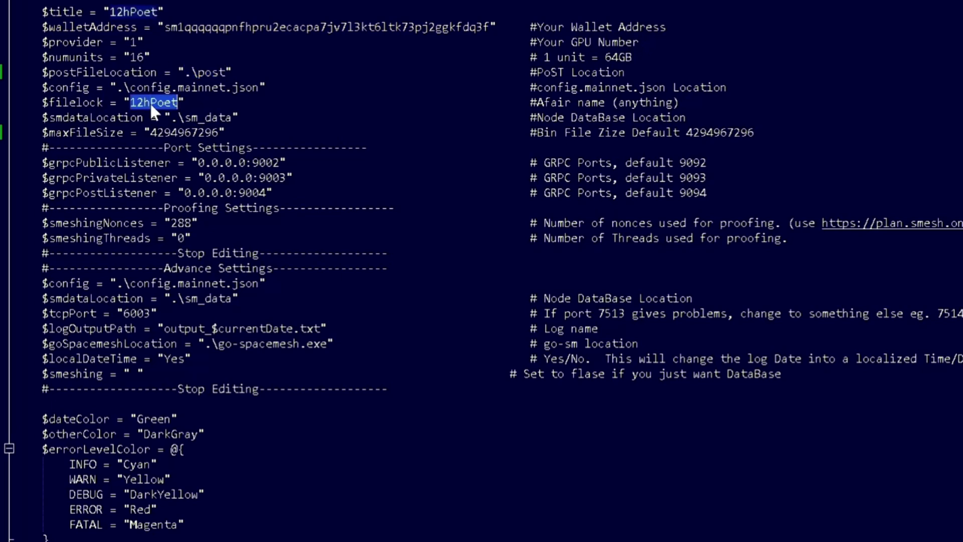
{"action": "left_click", "coordinate": [183, 118]}
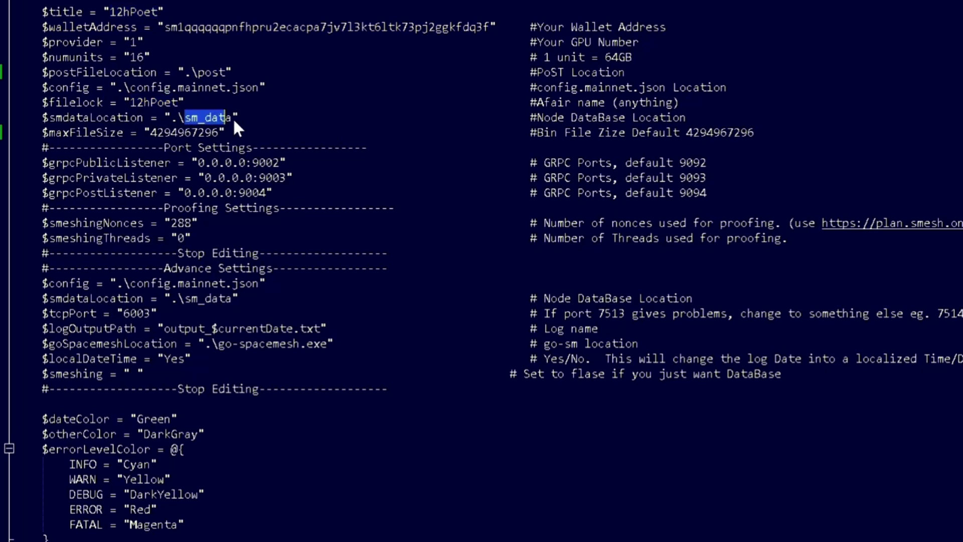
{"action": "left_click_drag", "start_coordinate": [233, 118], "coordinate": [233, 117]}
{"action": "left_click", "coordinate": [198, 118]}
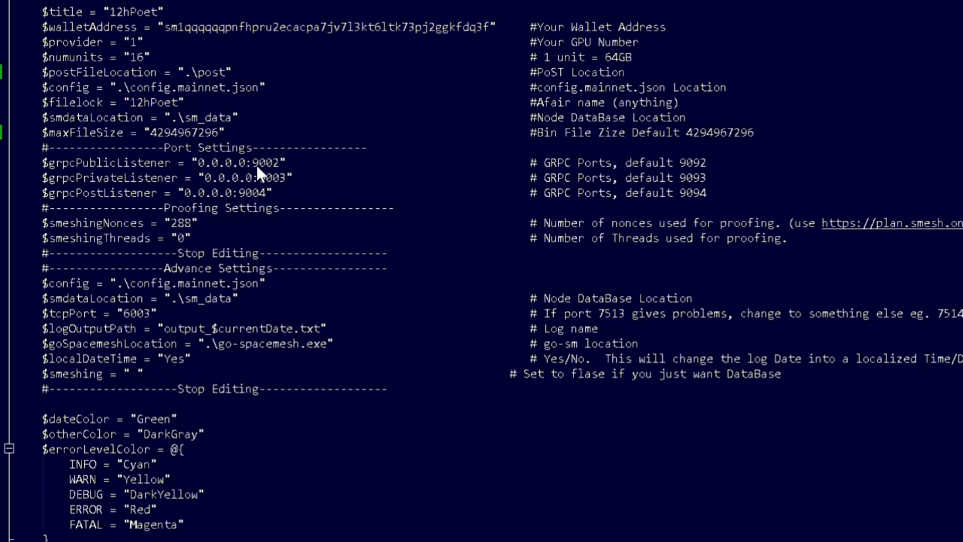
{"action": "left_click", "coordinate": [240, 192]}
{"action": "left_click", "coordinate": [55, 375]}
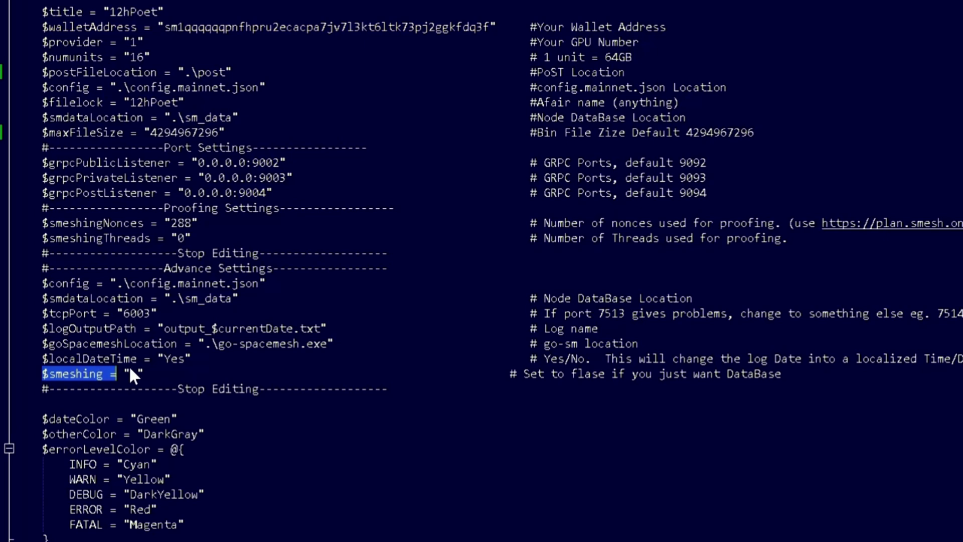
{"action": "left_click", "coordinate": [135, 375]}
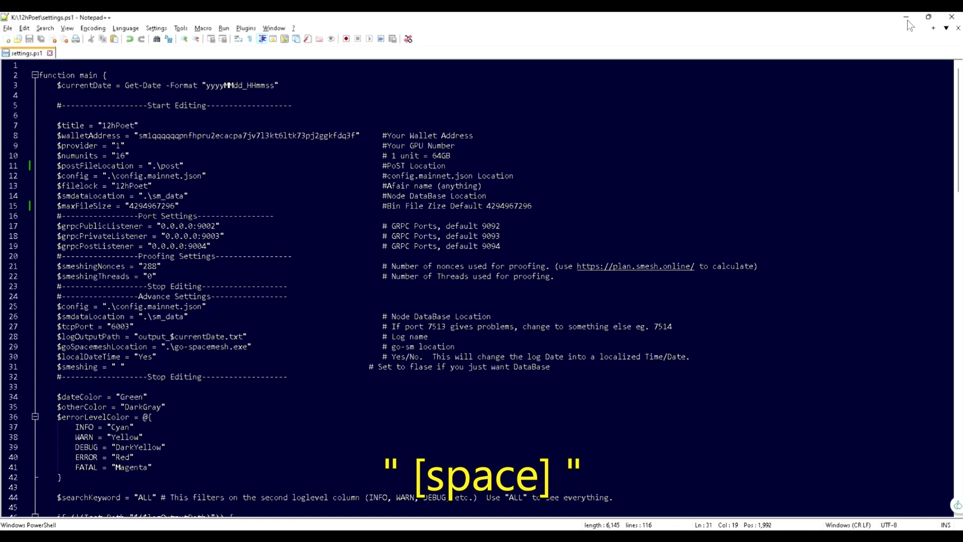
Check the "smeshing-start": false configuration block in the browser guide and return to the 12hPoet folder
{"action": "left_click", "coordinate": [906, 18]}
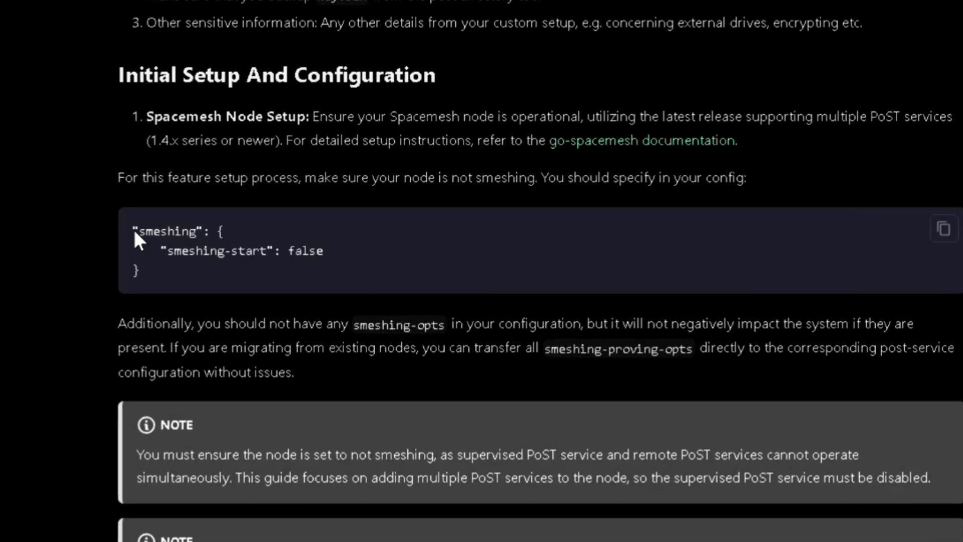
{"action": "left_click_drag", "start_coordinate": [132, 229], "coordinate": [162, 289]}
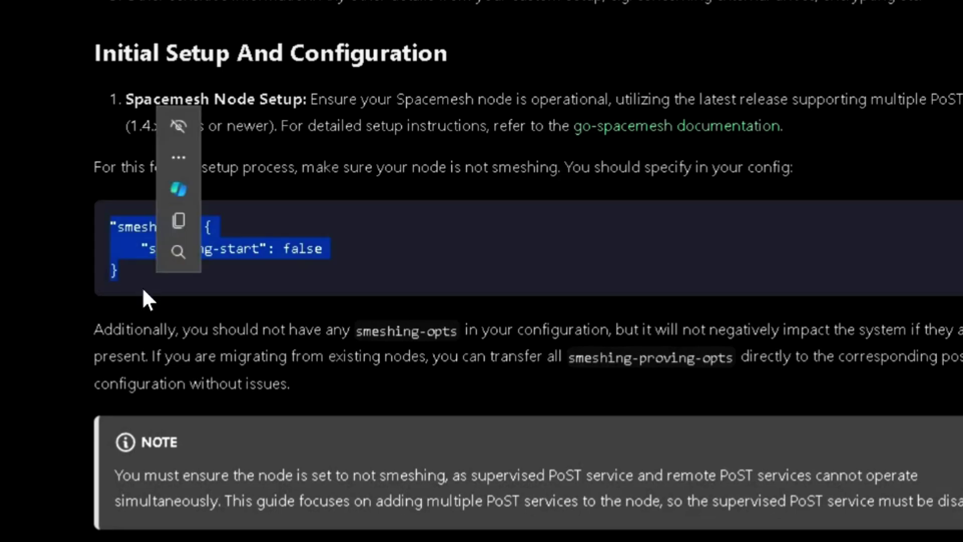
{"action": "left_click", "coordinate": [376, 289]}
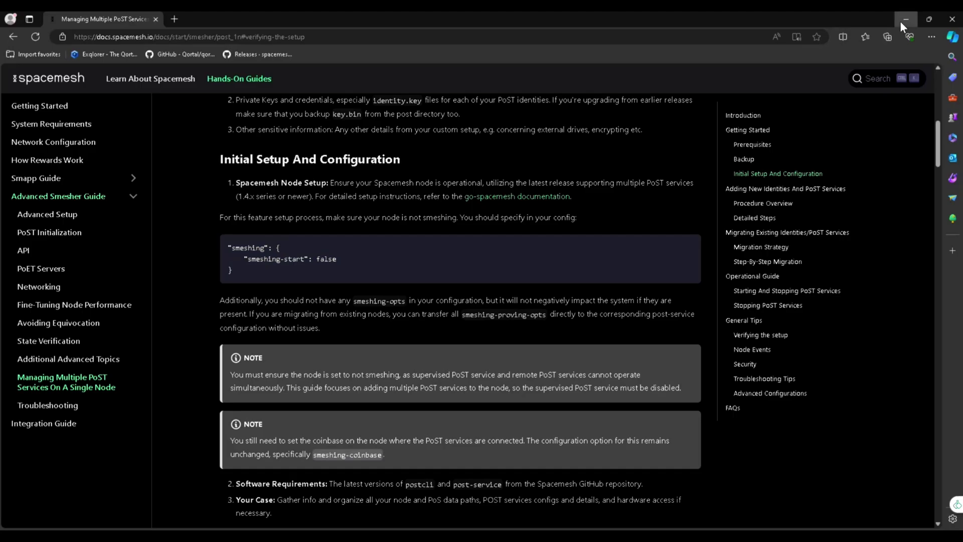
{"action": "left_click", "coordinate": [901, 22]}
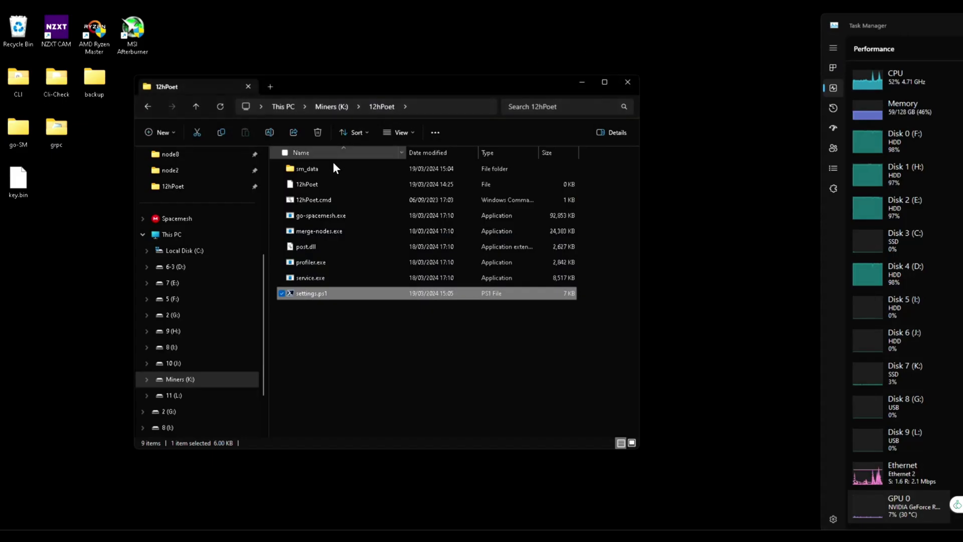
Check the contents of the sm_data folder and start the 12hPoet node by running settings.ps1
{"action": "left_click", "coordinate": [304, 168]}
{"action": "double_click", "coordinate": [303, 170]}
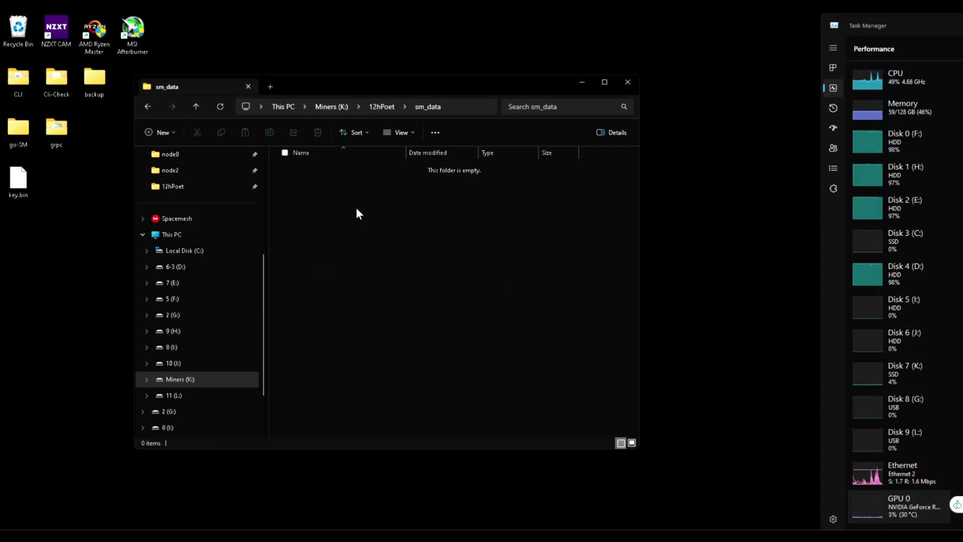
{"action": "left_click", "coordinate": [147, 106]}
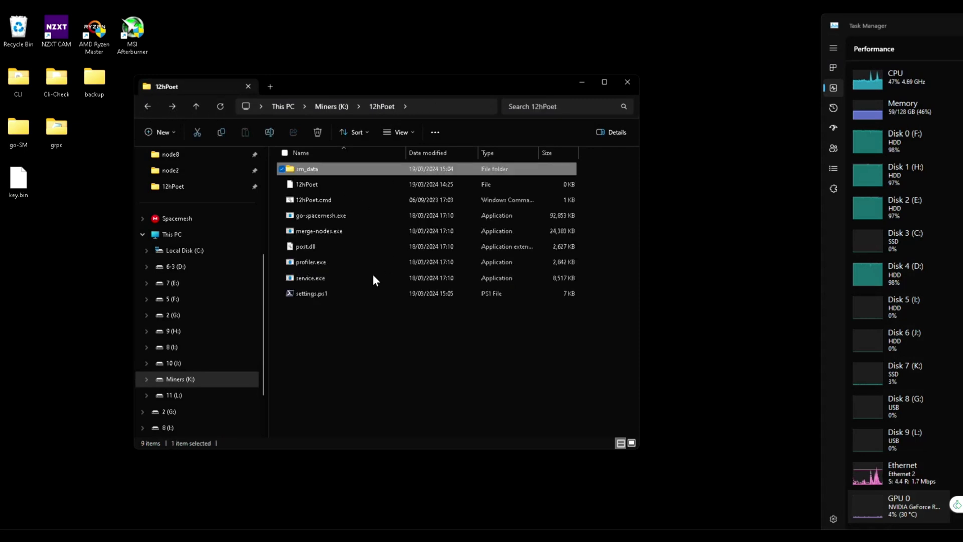
{"action": "double_click", "coordinate": [307, 290]}
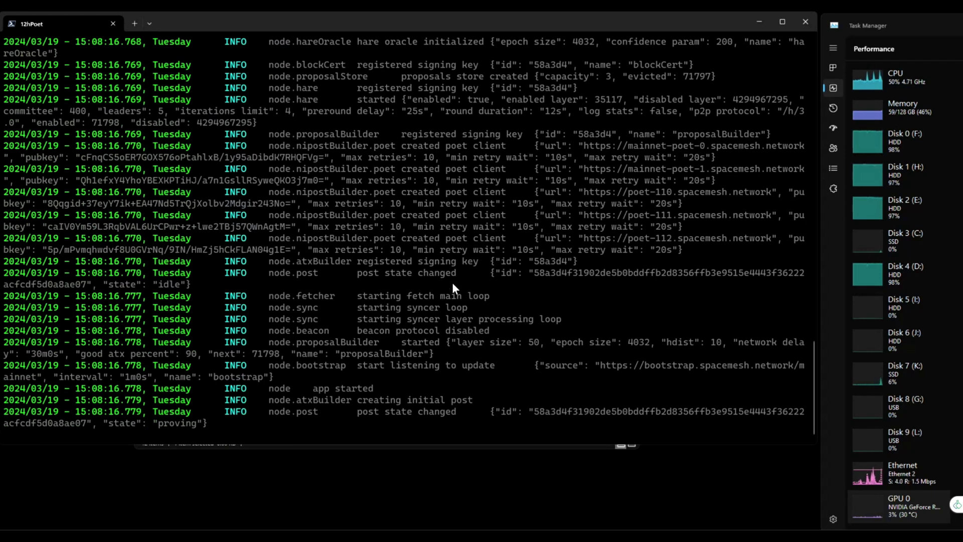
{"action": "left_click", "coordinate": [761, 22]}
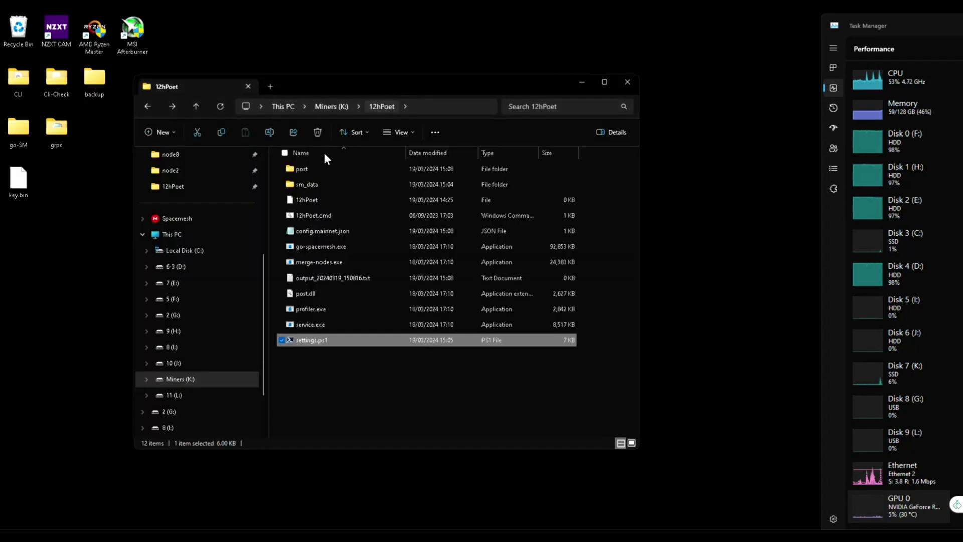
Inspect the sm_data files and the node log's "app started" entry, and shut down the 12hPoet node
{"action": "double_click", "coordinate": [307, 184]}
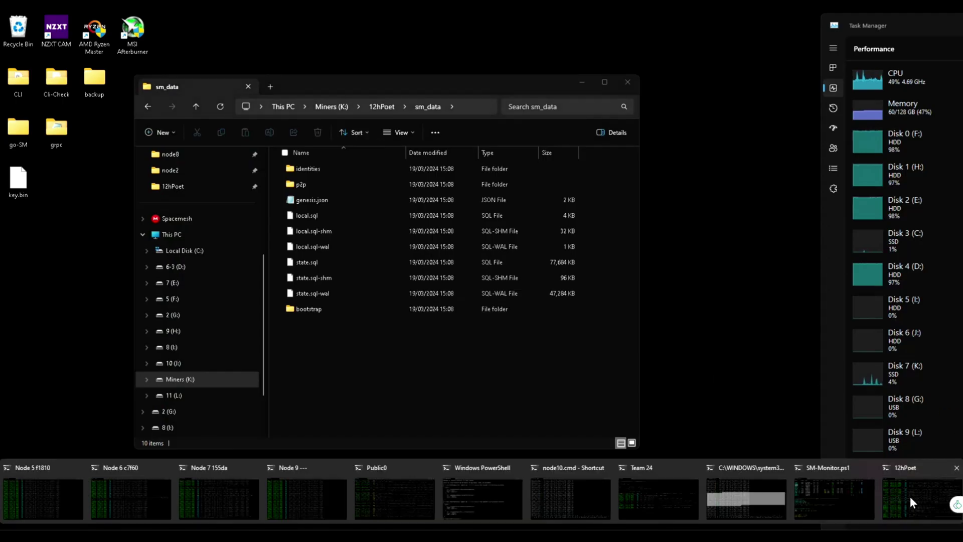
{"action": "left_click", "coordinate": [910, 495]}
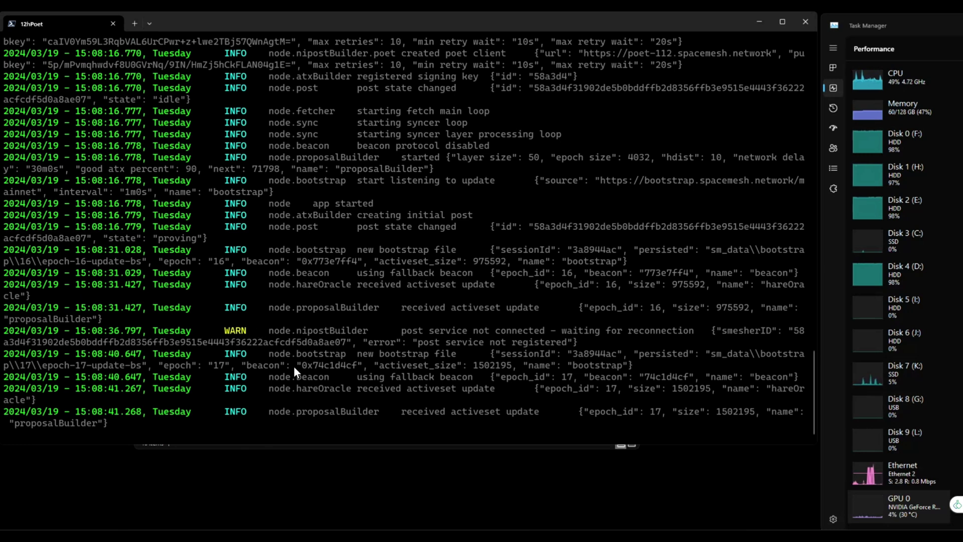
{"action": "left_click_drag", "start_coordinate": [335, 196], "coordinate": [307, 186]}
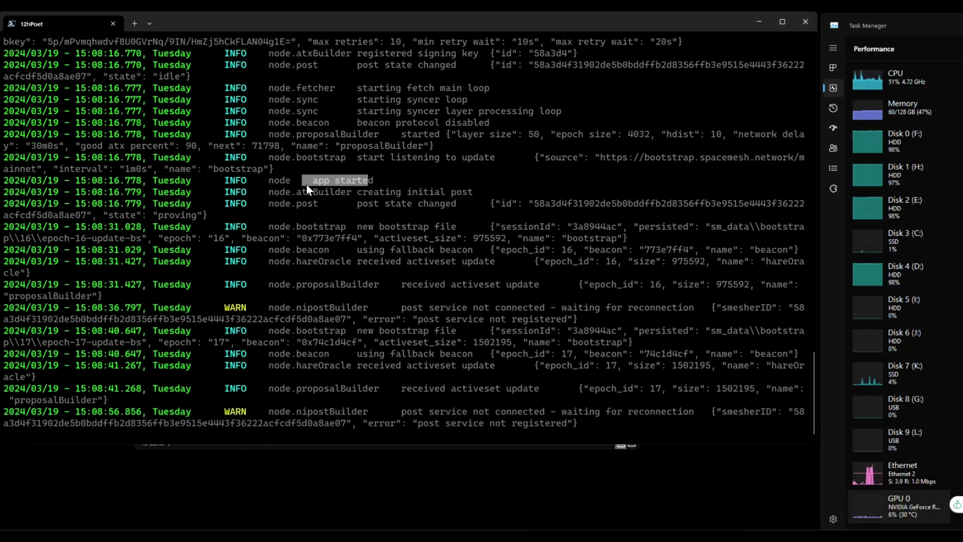
{"action": "left_click", "coordinate": [804, 22]}
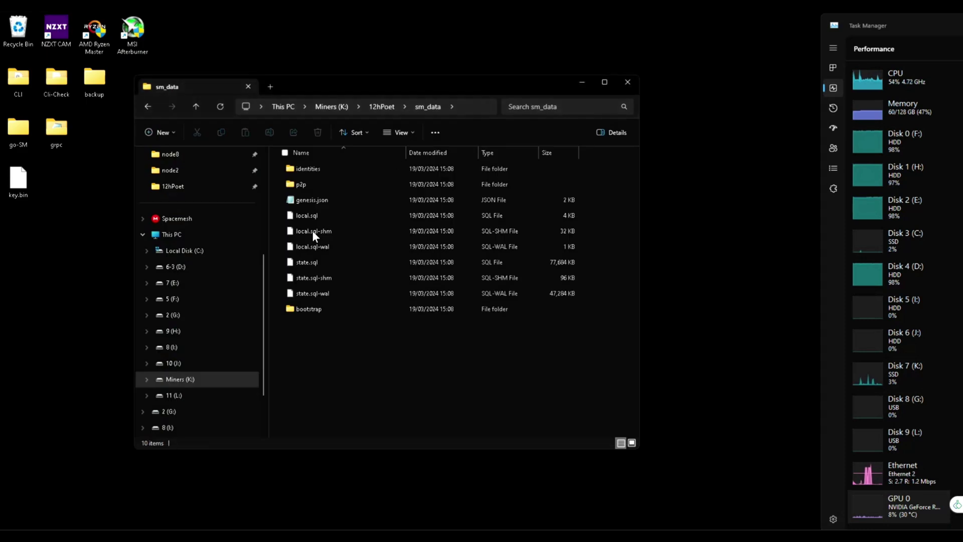
Delete local.key from the identities folder inside sm_data and return to the 12hPoet folder
{"action": "double_click", "coordinate": [318, 169]}
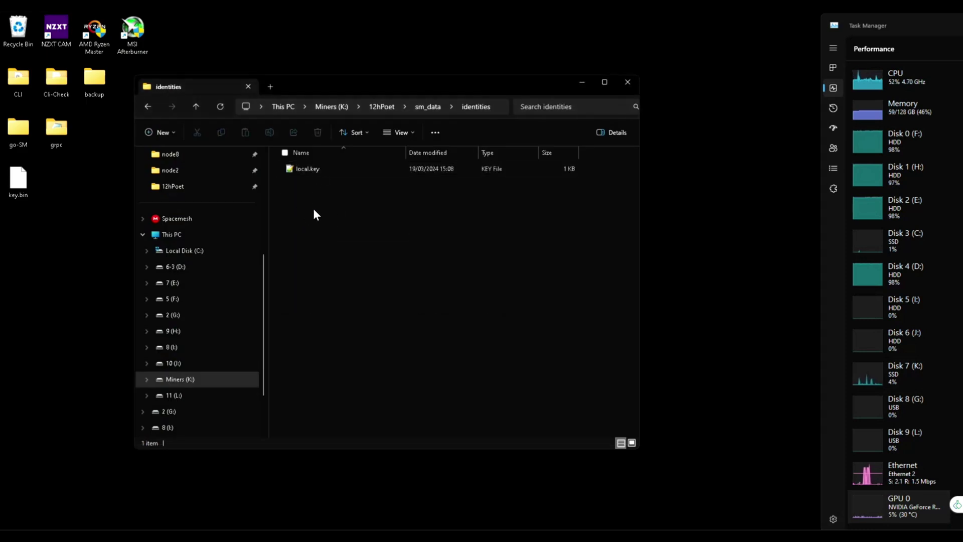
{"action": "left_click", "coordinate": [312, 170]}
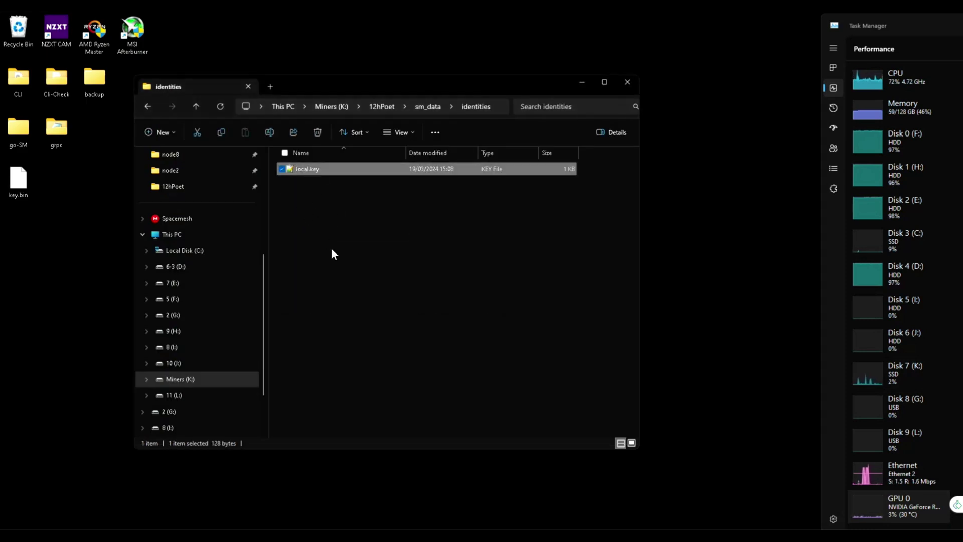
{"action": "key", "text": "Delete"}
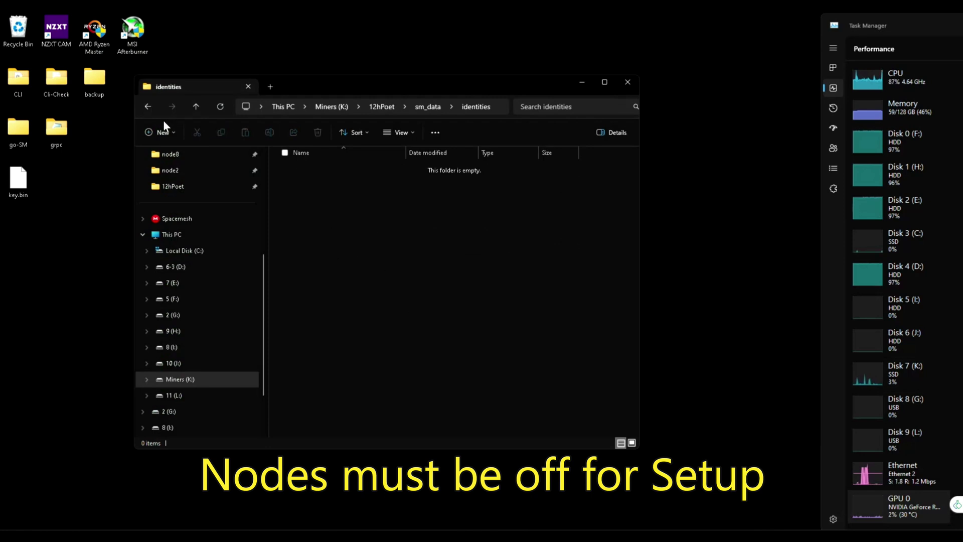
{"action": "left_click", "coordinate": [143, 107]}
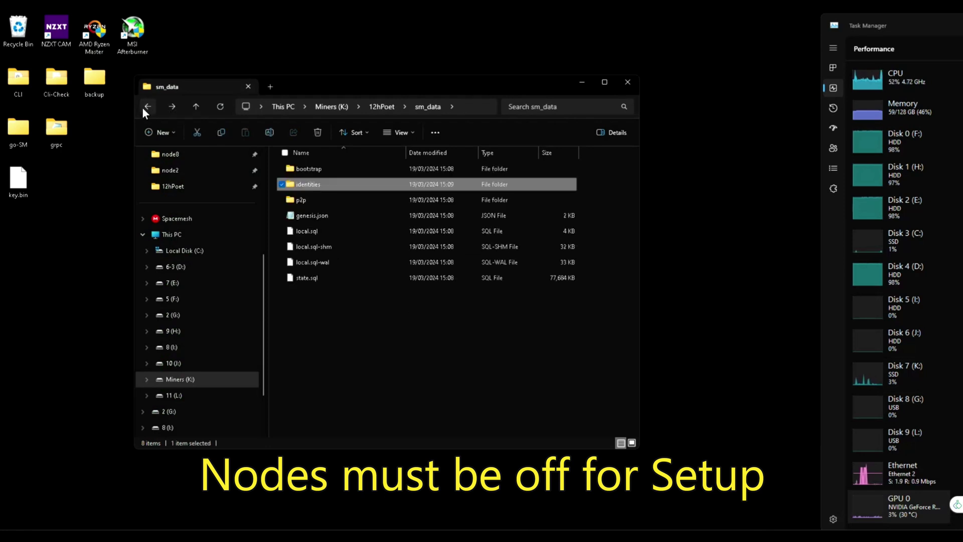
{"action": "left_click", "coordinate": [143, 107]}
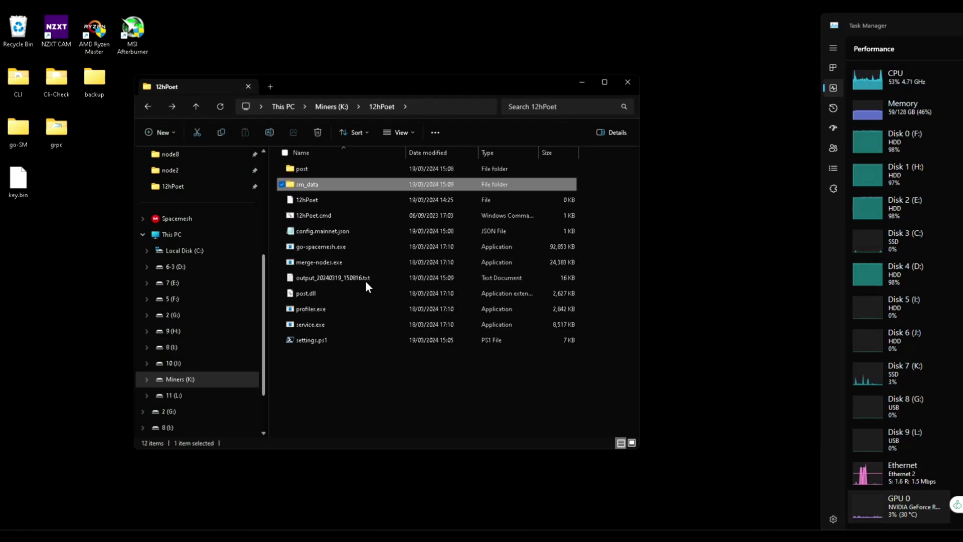
{"action": "left_click", "coordinate": [332, 382]}
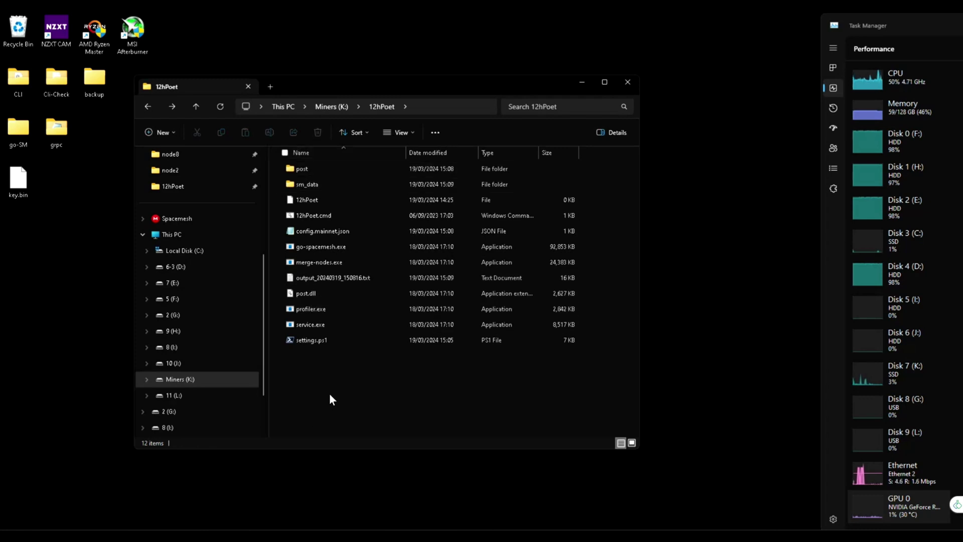
Open the node3 folder on the Miners (K:) drive in a second File Explorer tab
{"action": "left_click", "coordinate": [276, 86]}
{"action": "scroll", "coordinate": [201, 353], "scroll_direction": "down", "scroll_amount": 5}
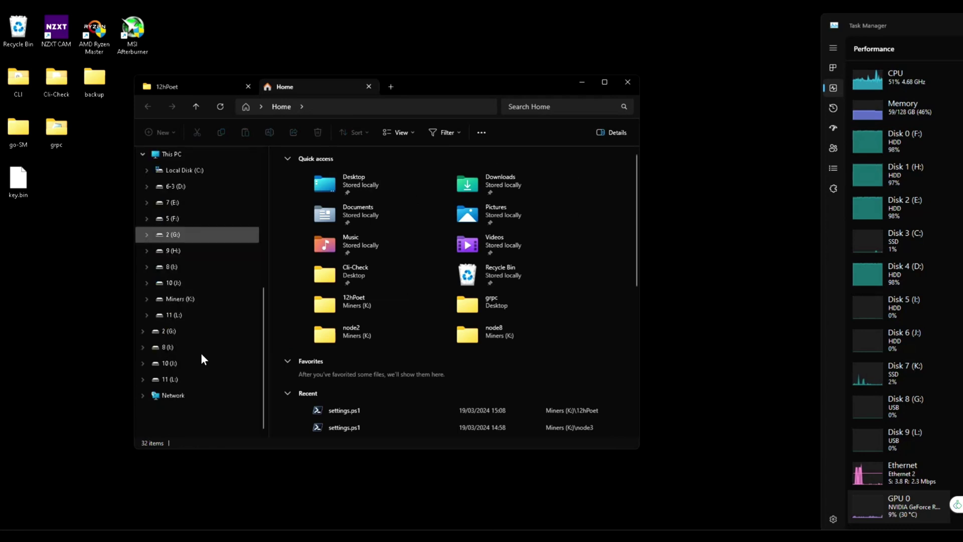
{"action": "left_click", "coordinate": [180, 299]}
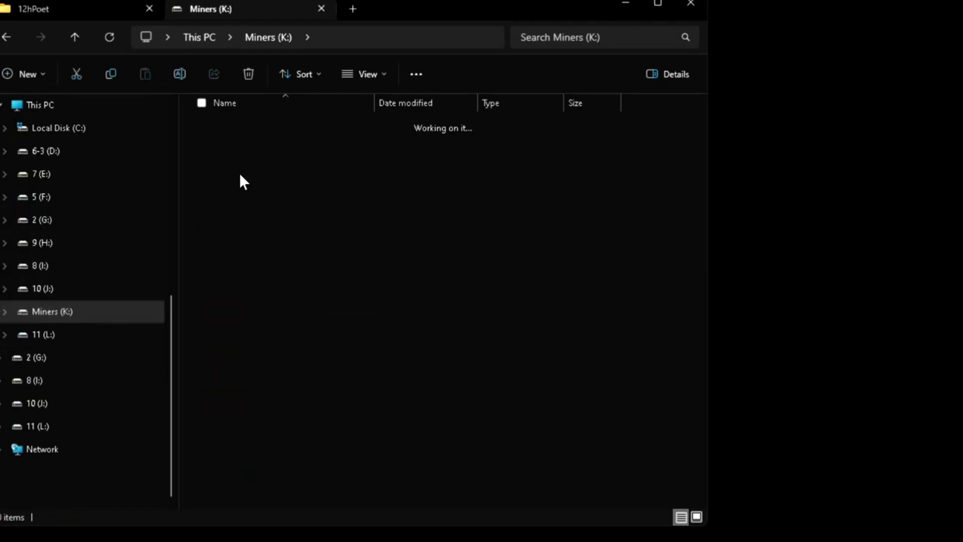
{"action": "double_click", "coordinate": [239, 172]}
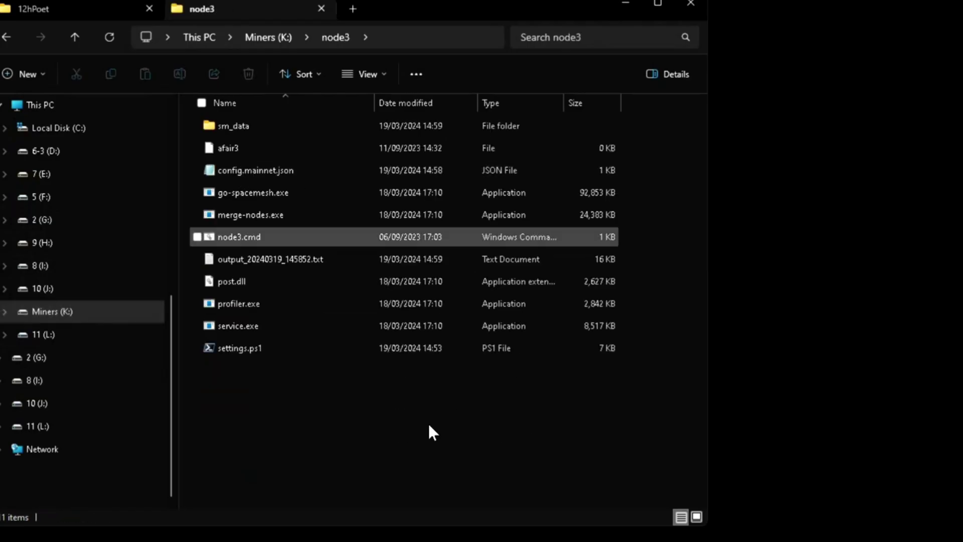
Delete config.mainnet.json and the output_20240319_145852.txt log from the node3 folder
{"action": "left_click", "coordinate": [251, 170]}
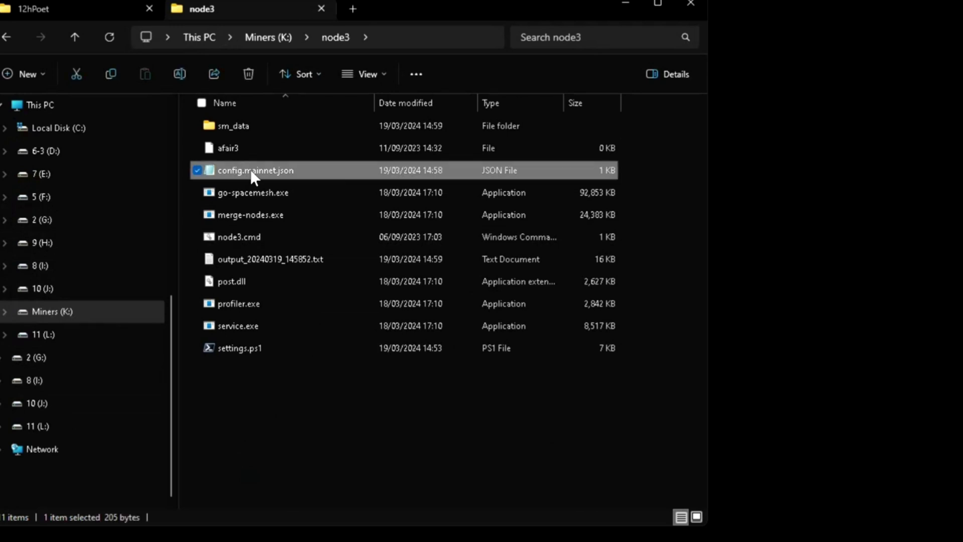
{"action": "key", "text": "Delete"}
{"action": "left_click", "coordinate": [262, 235]}
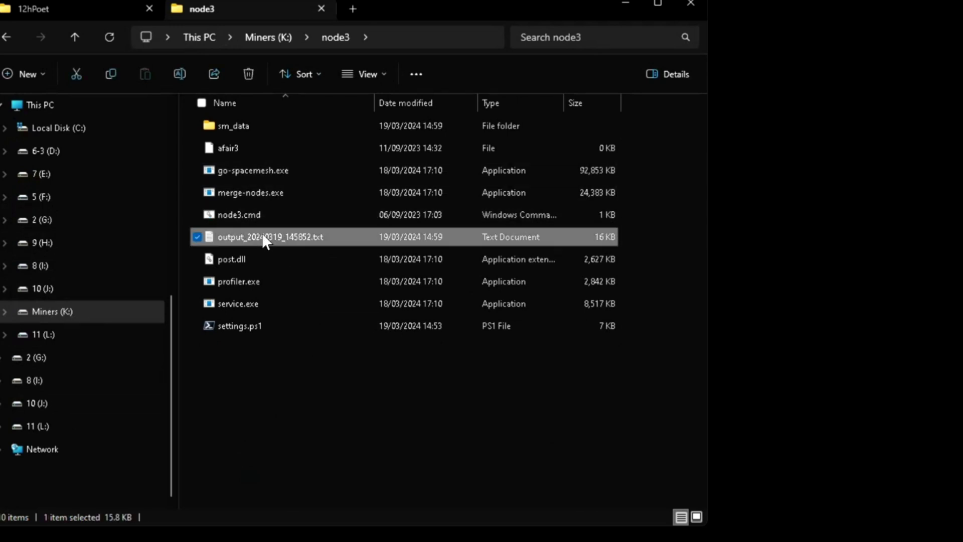
In node3's sm_data, delete local.sql and the three state.sql files, rename node_state.sql.bak to node_state.sql, and return to node3
{"action": "double_click", "coordinate": [245, 127]}
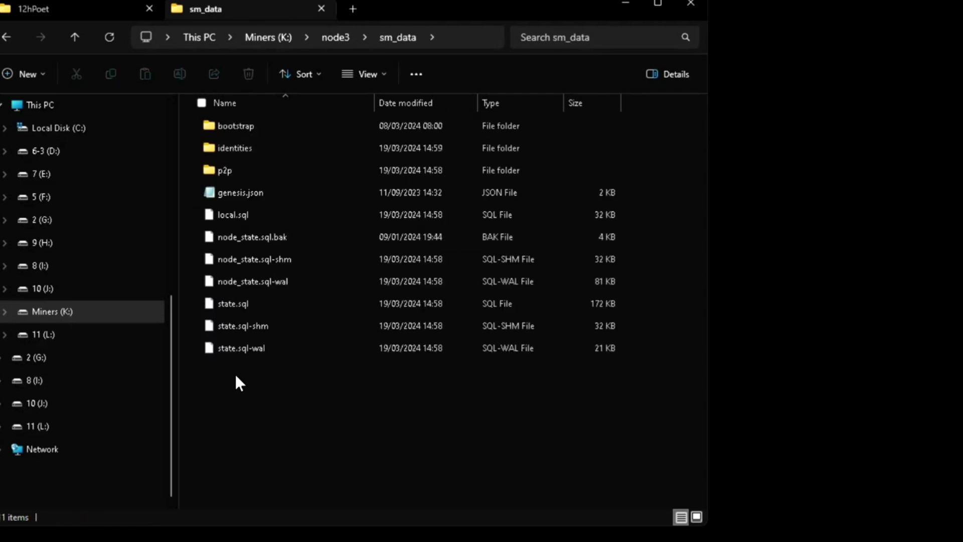
{"action": "left_click_drag", "start_coordinate": [227, 382], "coordinate": [240, 300]}
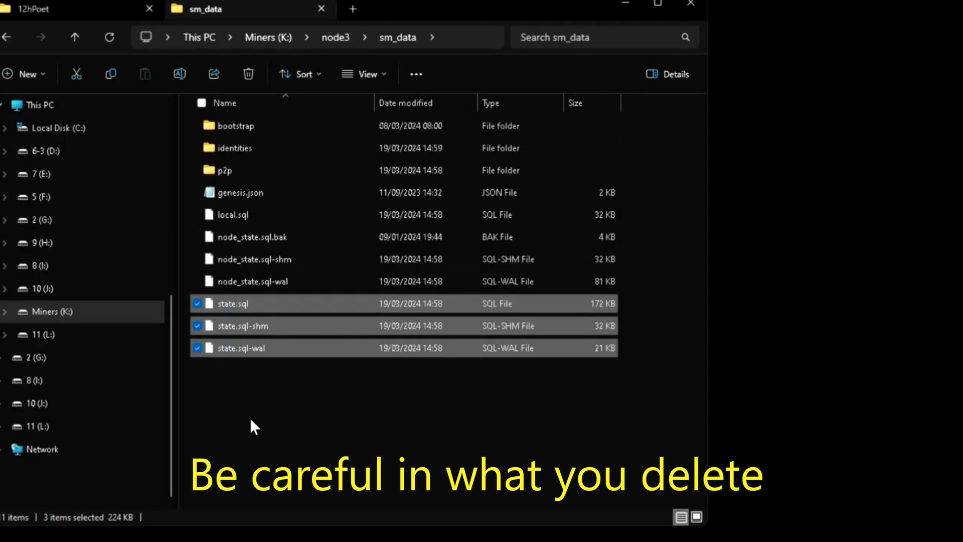
{"action": "key", "text": "Delete"}
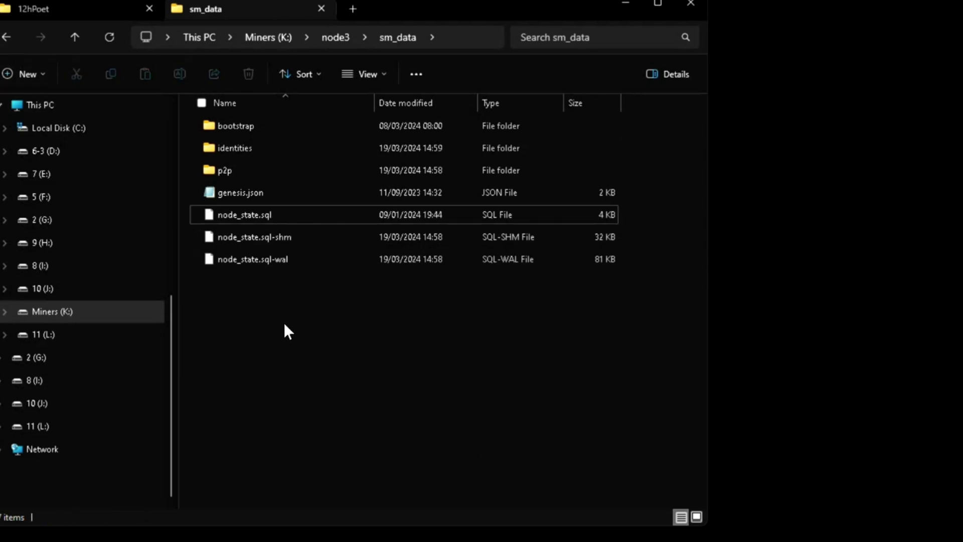
{"action": "left_click", "coordinate": [62, 13]}
{"action": "left_click", "coordinate": [217, 11]}
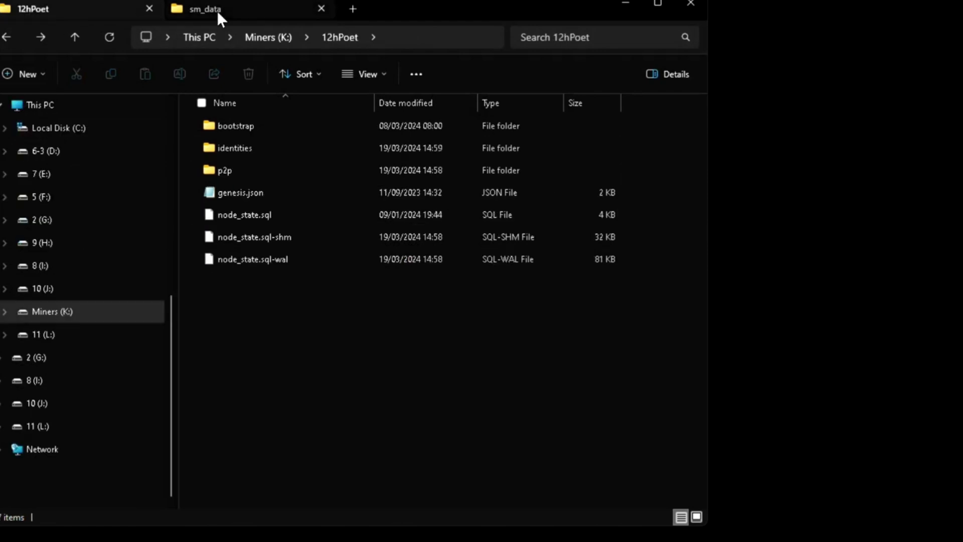
{"action": "left_click", "coordinate": [8, 35]}
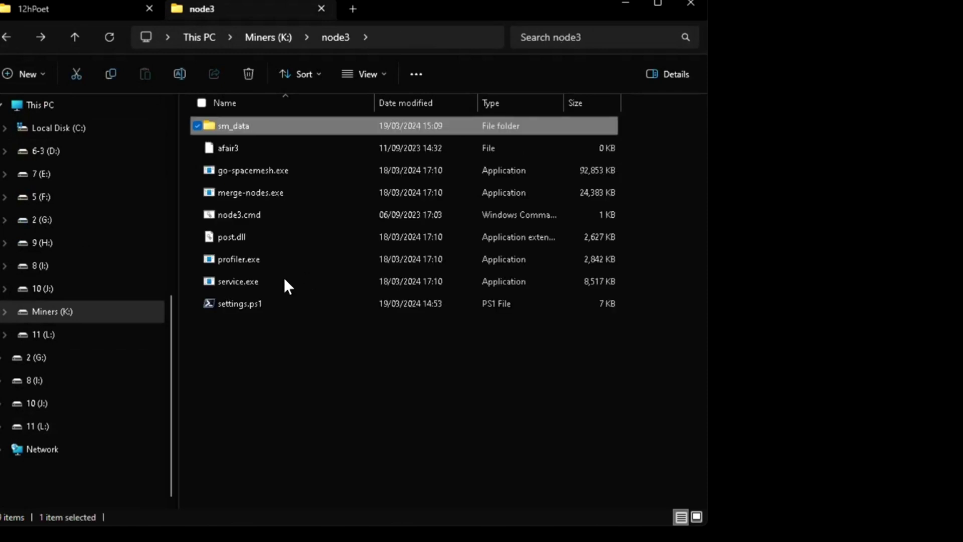
{"action": "left_click", "coordinate": [243, 348]}
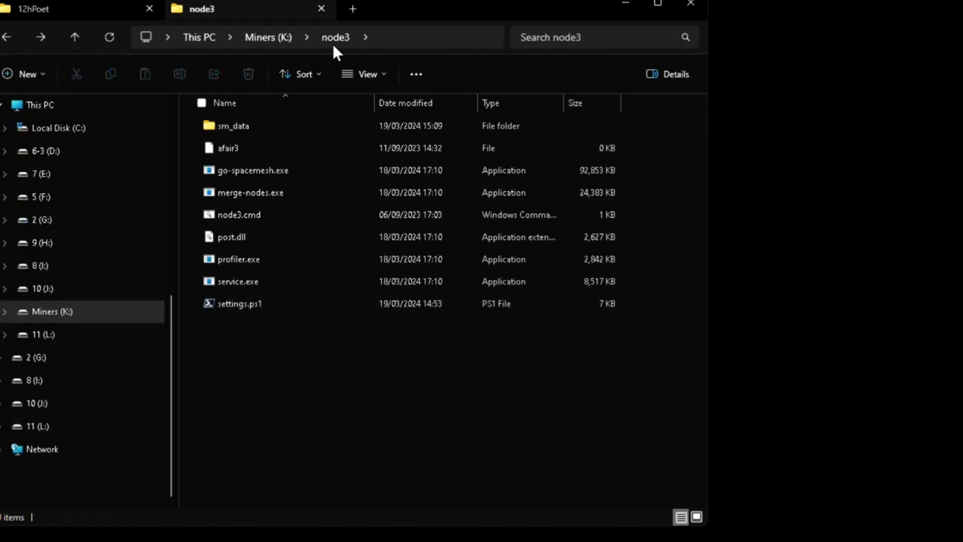
Copy the five program files from the desktop's Spacemesh release folder into node3, replacing the existing ones
{"action": "key", "text": "ctrl+t"}
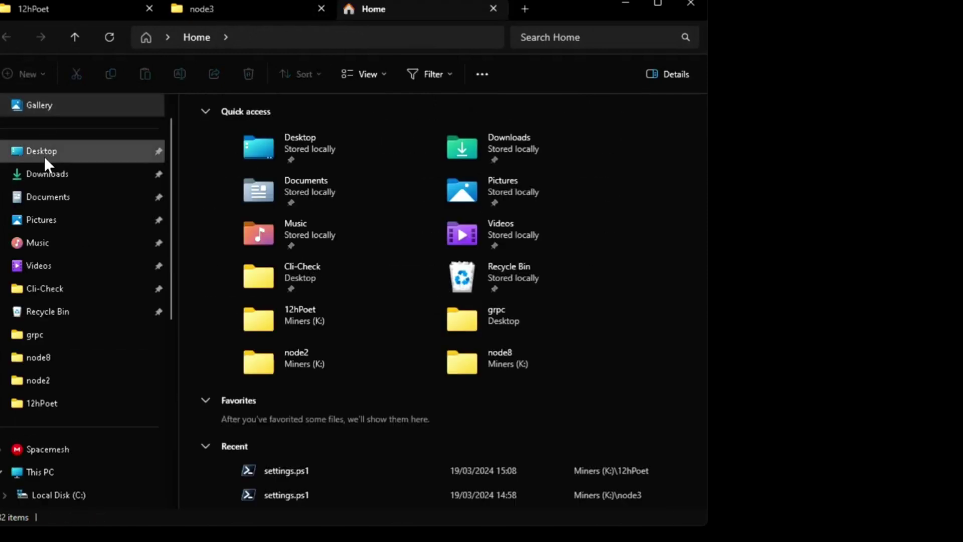
{"action": "left_click", "coordinate": [44, 153]}
{"action": "double_click", "coordinate": [228, 212]}
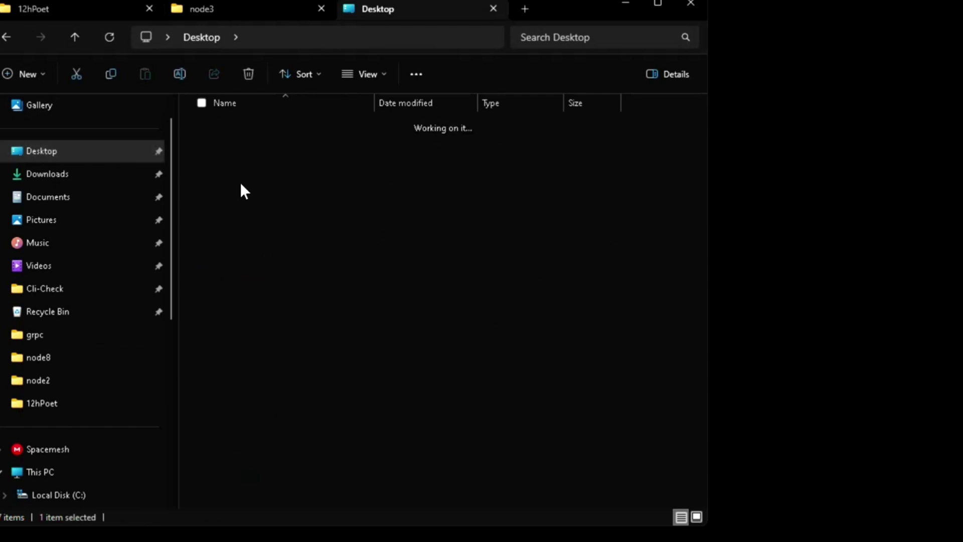
{"action": "double_click", "coordinate": [246, 129]}
{"action": "left_click_drag", "start_coordinate": [253, 269], "coordinate": [245, 128]}
{"action": "left_click_drag", "start_coordinate": [246, 16], "coordinate": [271, 390]}
{"action": "left_click", "coordinate": [372, 166]}
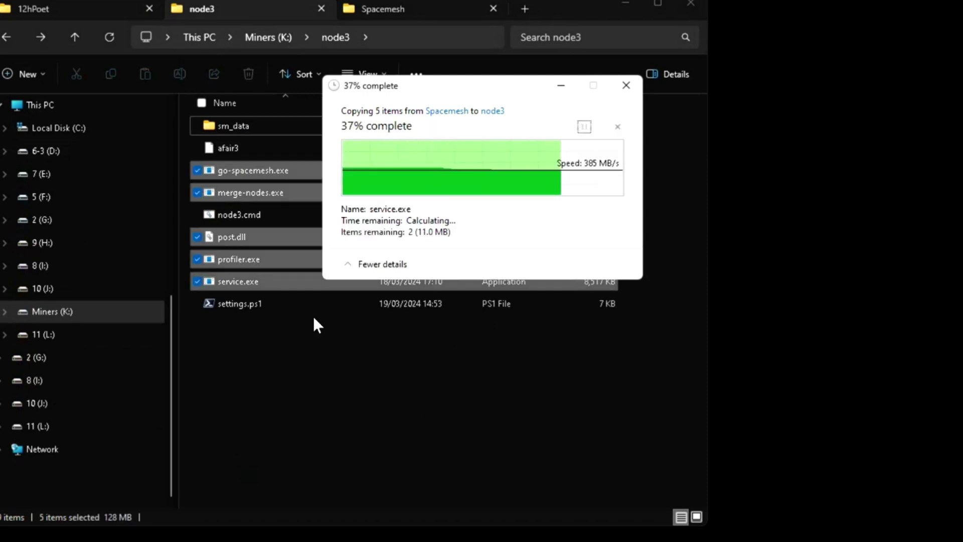
{"action": "left_click", "coordinate": [251, 365]}
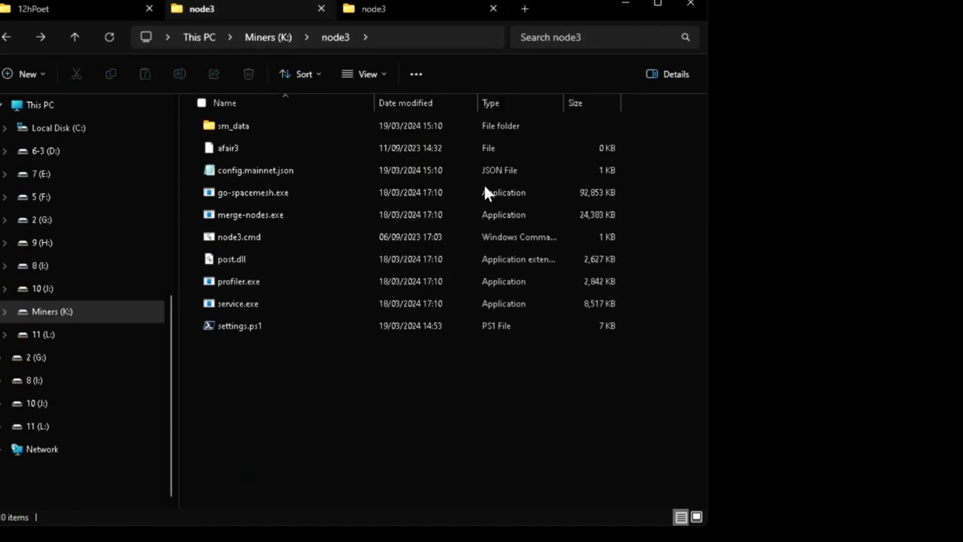
Start node3 by running its settings.ps1 and check the database files in its sm_data folder
{"action": "double_click", "coordinate": [241, 325]}
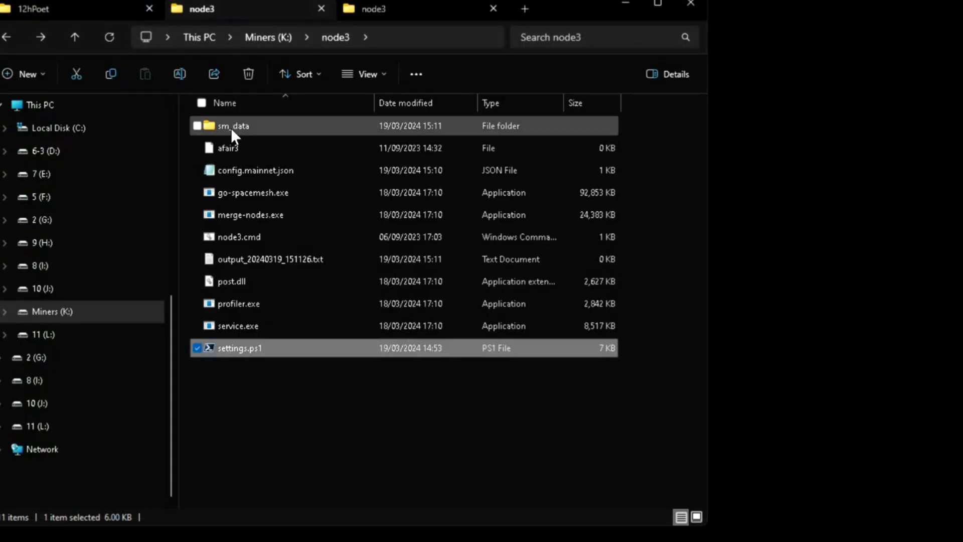
{"action": "double_click", "coordinate": [231, 128]}
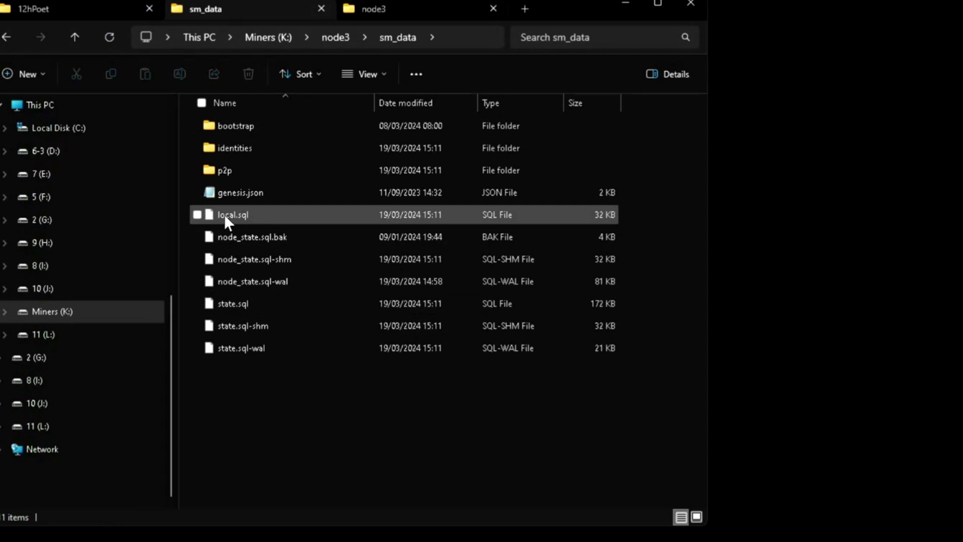
Rename local.key in node3's identities folder as node3.key
{"action": "double_click", "coordinate": [237, 146]}
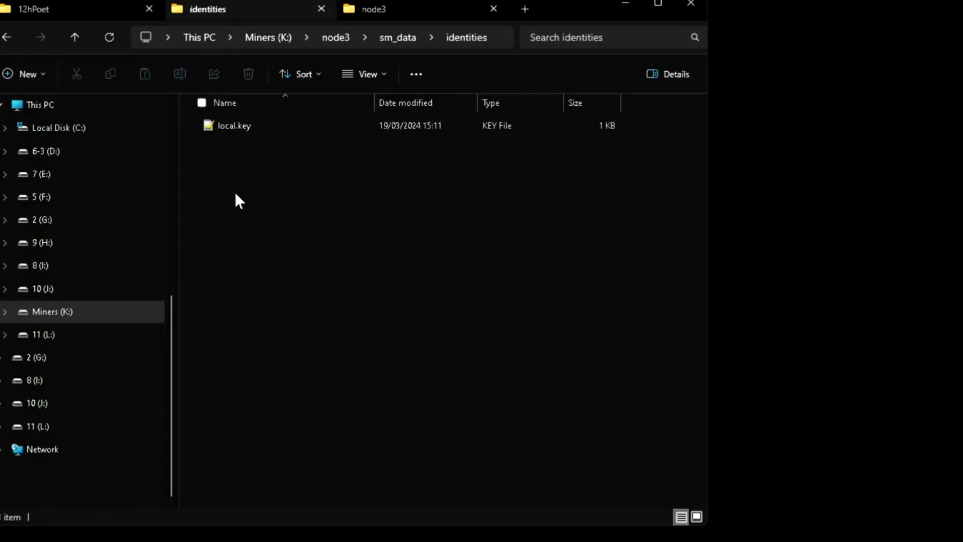
{"action": "left_click", "coordinate": [230, 128]}
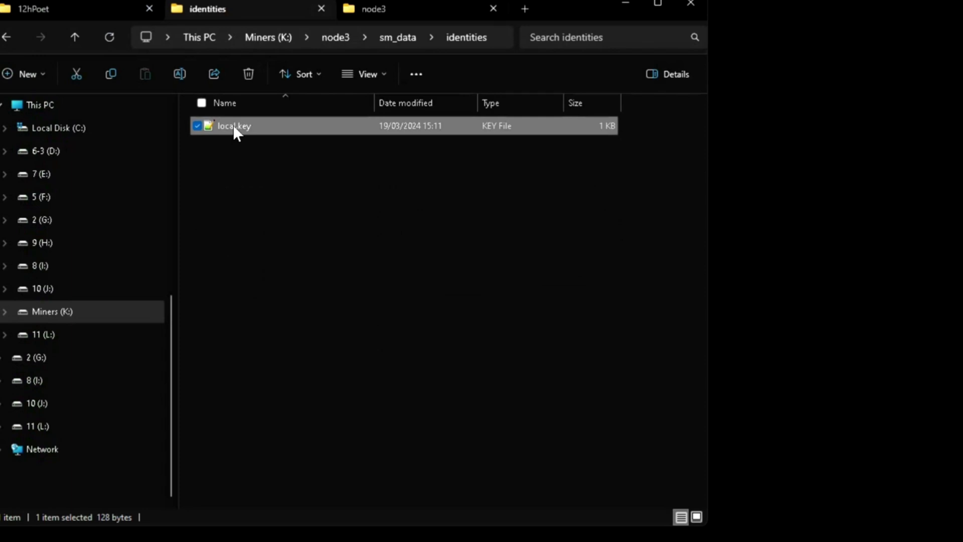
{"action": "key", "text": "F2"}
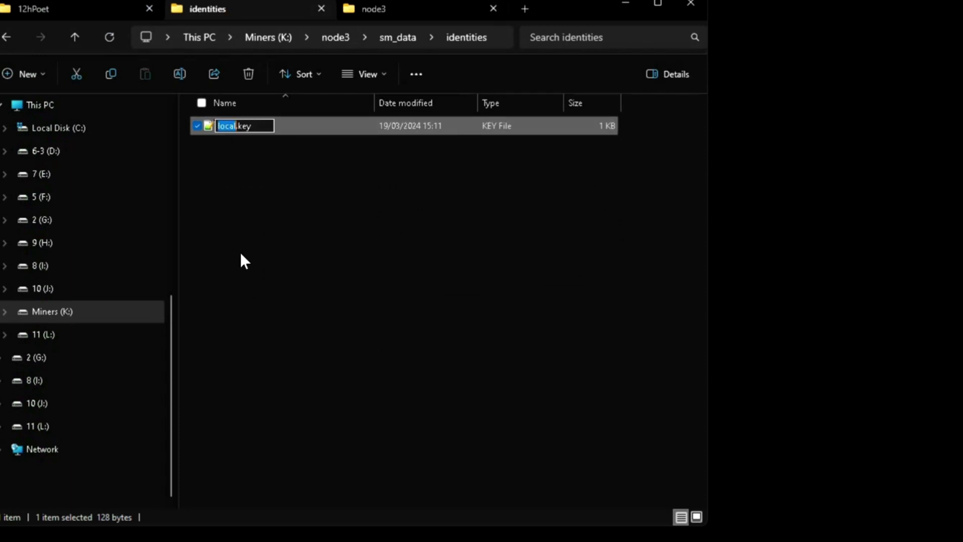
{"action": "type", "text": "node3"}
{"action": "key", "text": "Return"}
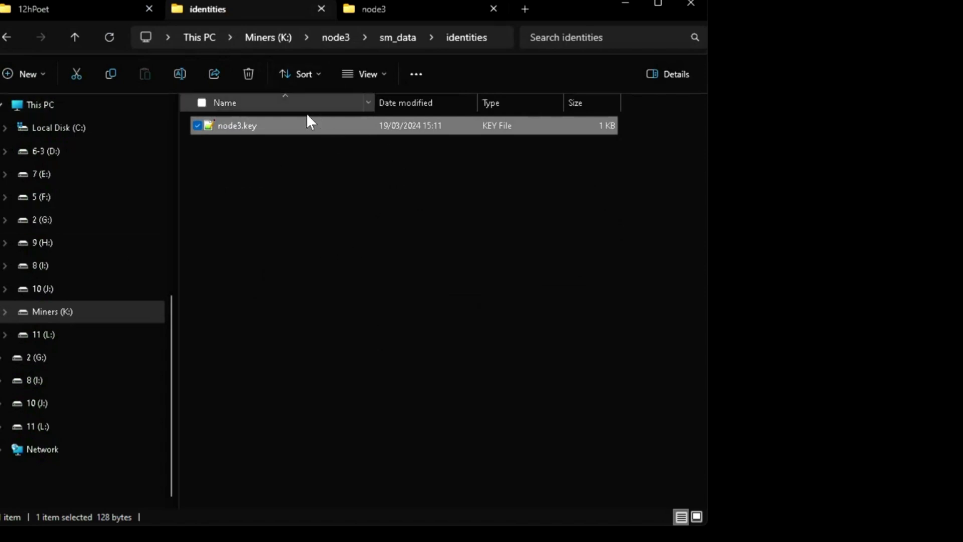
Check the contents of the 12hPoet node's sm_data folder and return to the 12hPoet folder
{"action": "left_click", "coordinate": [110, 15]}
{"action": "double_click", "coordinate": [248, 152]}
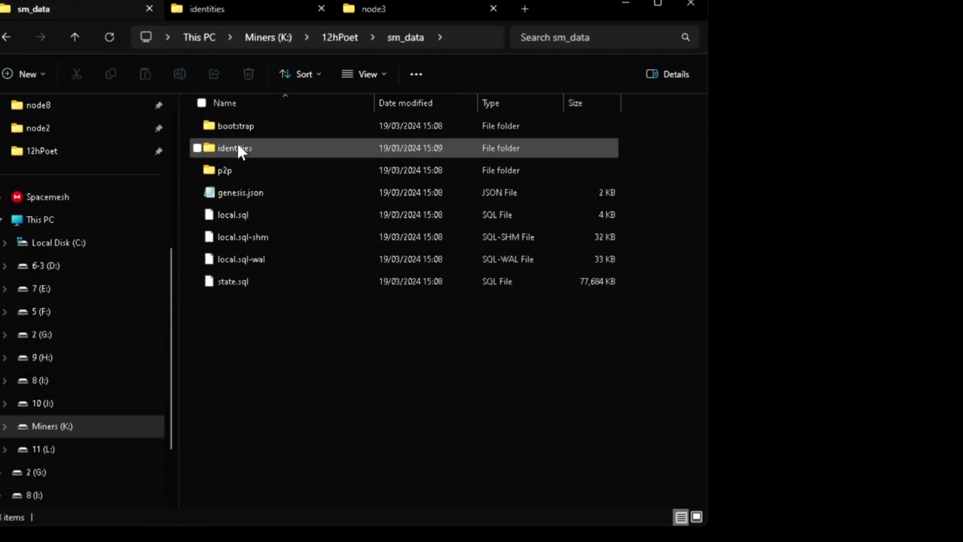
{"action": "left_click", "coordinate": [6, 37]}
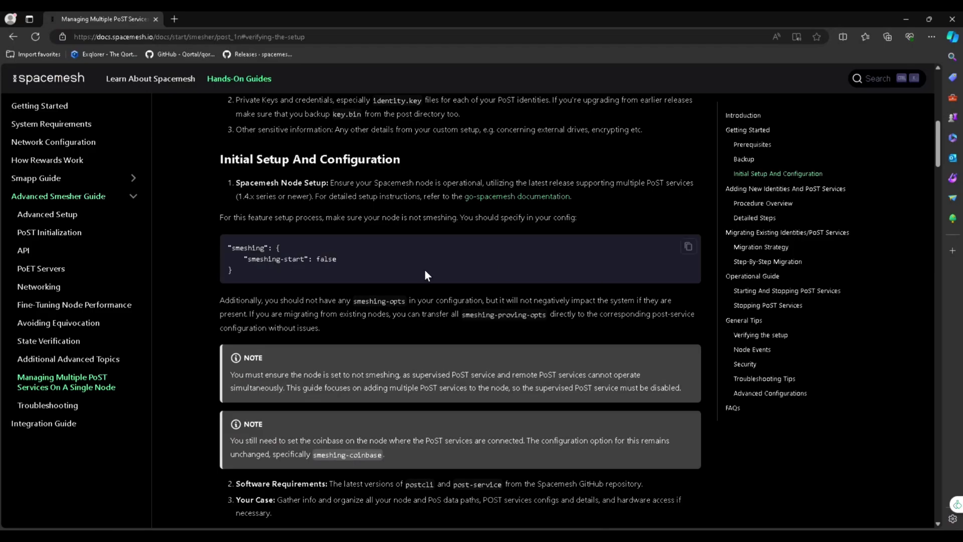
Copy the merge-nodes command from the Step-By-Step Migration section of the Spacemesh documentation and minimize the browser
{"action": "scroll", "coordinate": [391, 277], "scroll_direction": "down", "scroll_amount": 15}
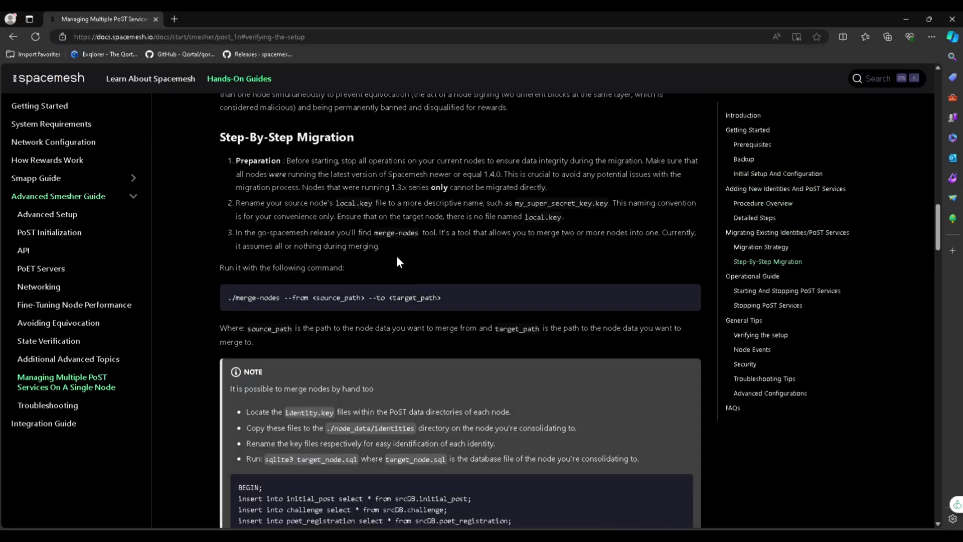
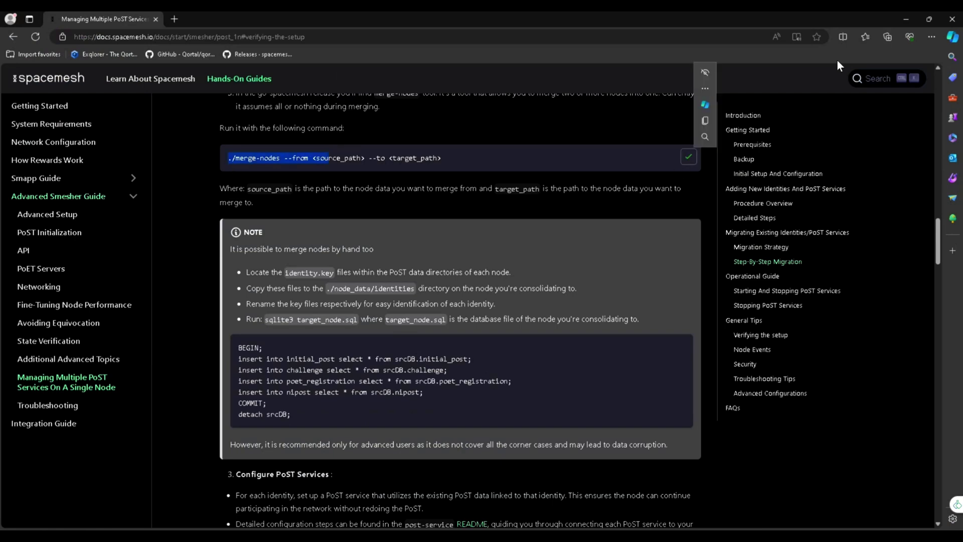
{"action": "left_click", "coordinate": [905, 19]}
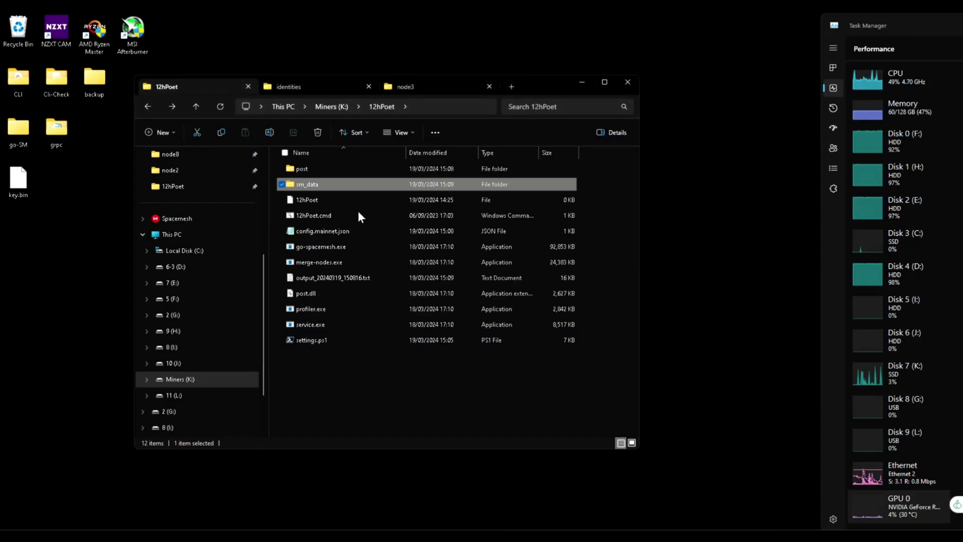
Open PowerShell in the 12hPoet folder and paste the command ./merge-nodes --from <source_path> --to <target_path>
{"action": "left_click", "coordinate": [312, 374]}
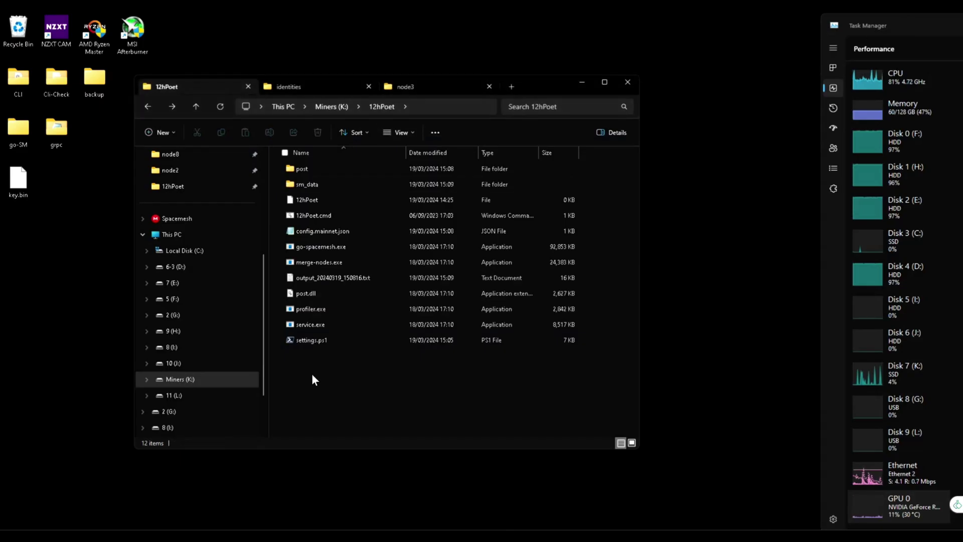
{"action": "left_click", "coordinate": [311, 325]}
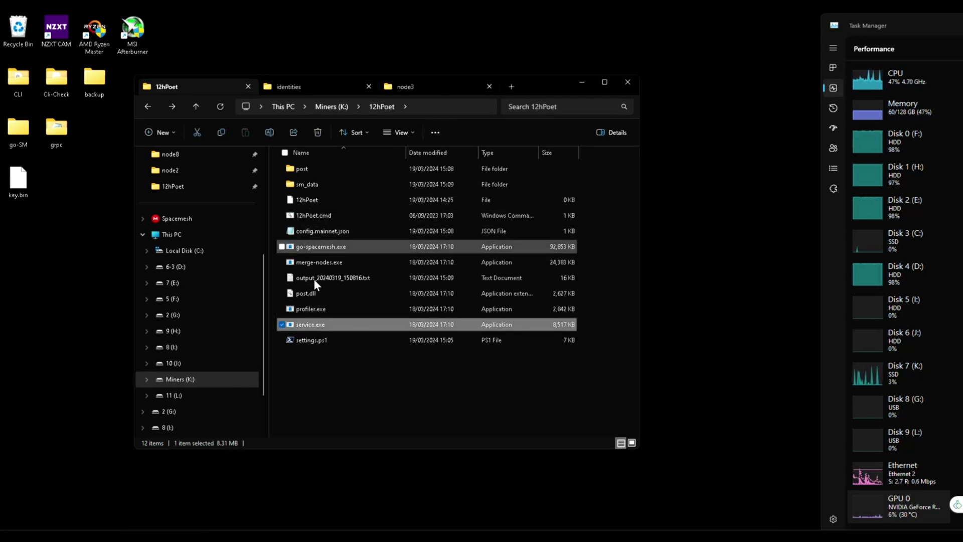
{"action": "left_click", "coordinate": [312, 263]}
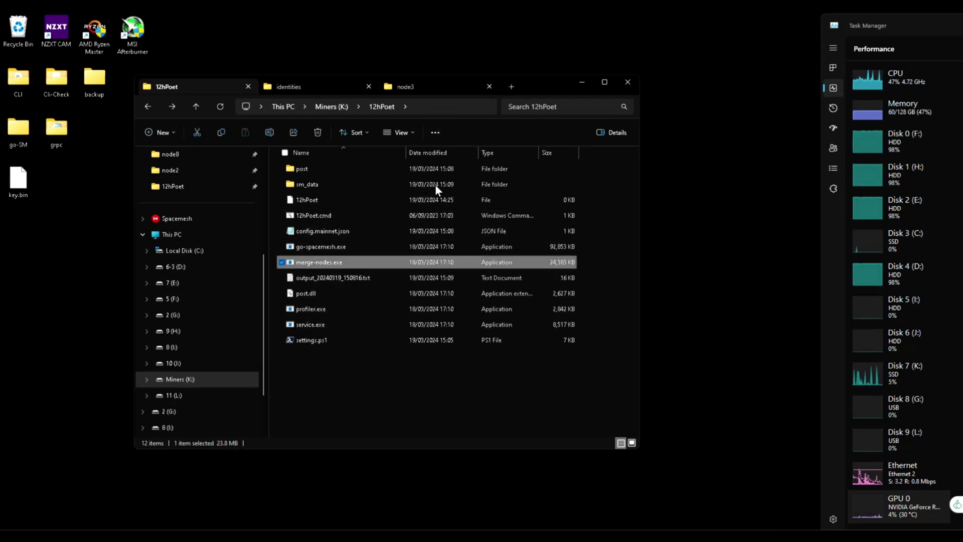
{"action": "left_click", "coordinate": [431, 106]}
{"action": "type", "text": "powershek"}
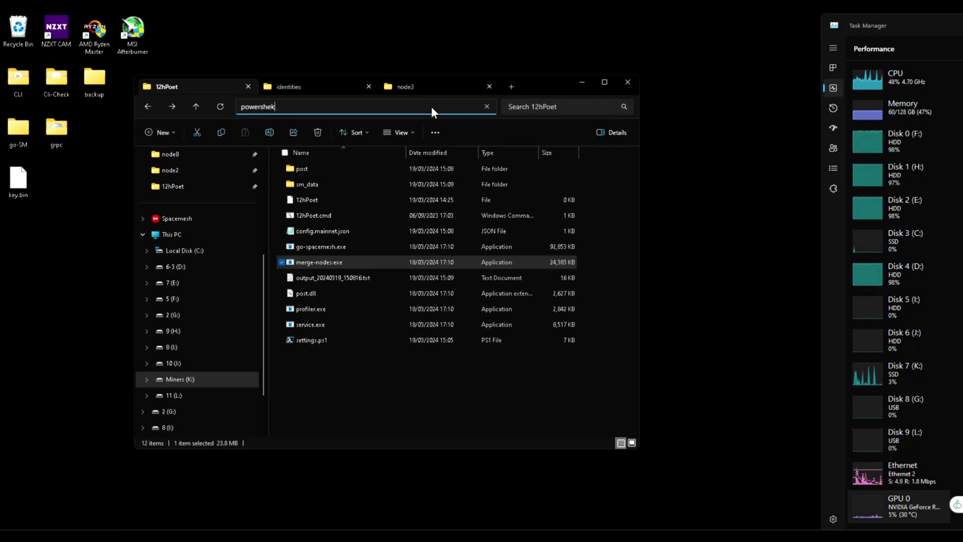
{"action": "type", "text": "ll"}
{"action": "key", "text": "Return"}
{"action": "type", "text": "./merge-nodes --from <source_path> --to <target_path>"}
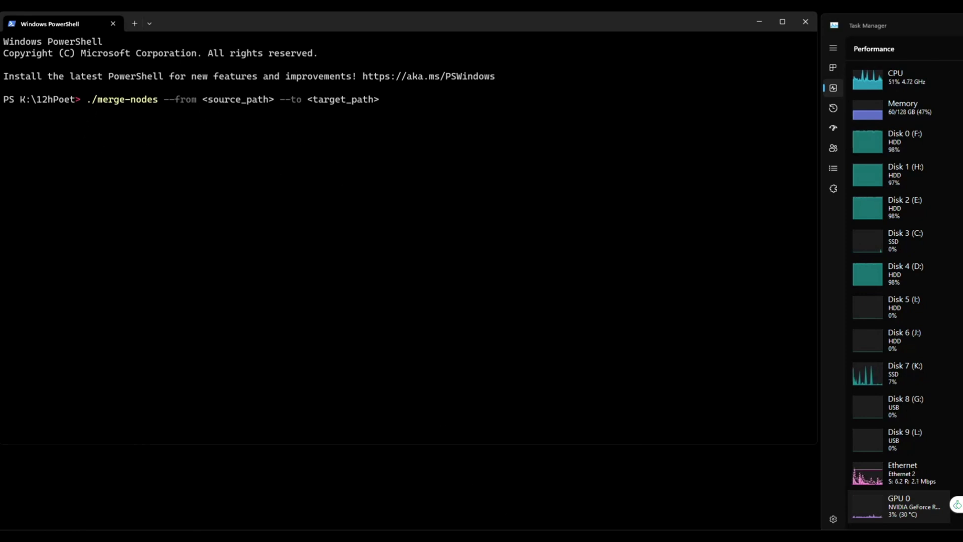
Switch to File Explorer and copy the path of node3's data folder, K:\node3\sm_data
{"action": "key", "text": "alt+Tab"}
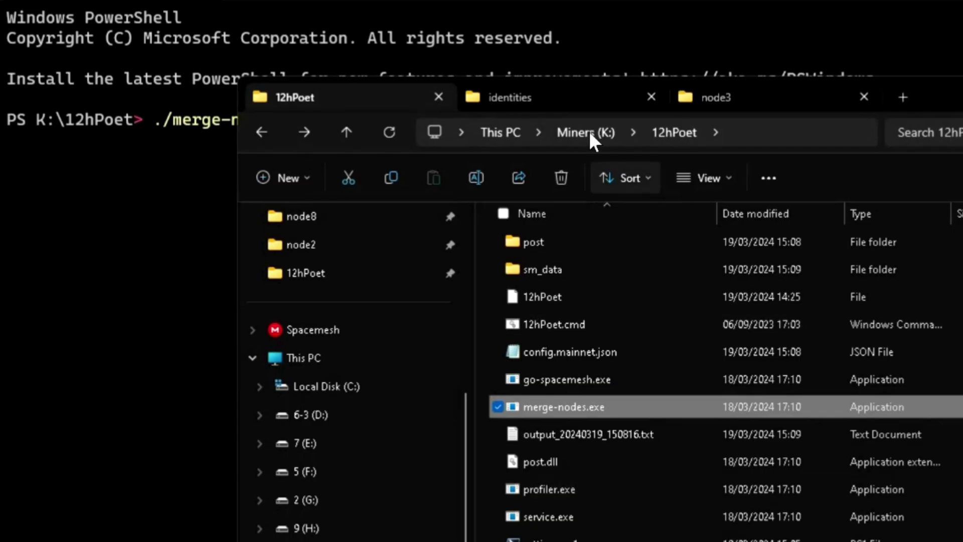
{"action": "left_click", "coordinate": [554, 105]}
{"action": "left_click", "coordinate": [747, 135]}
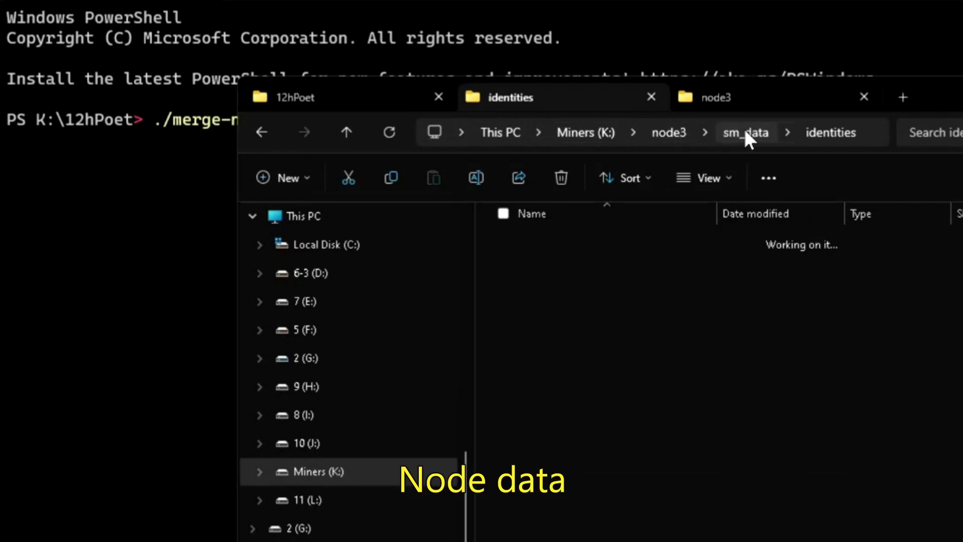
{"action": "left_click", "coordinate": [808, 132]}
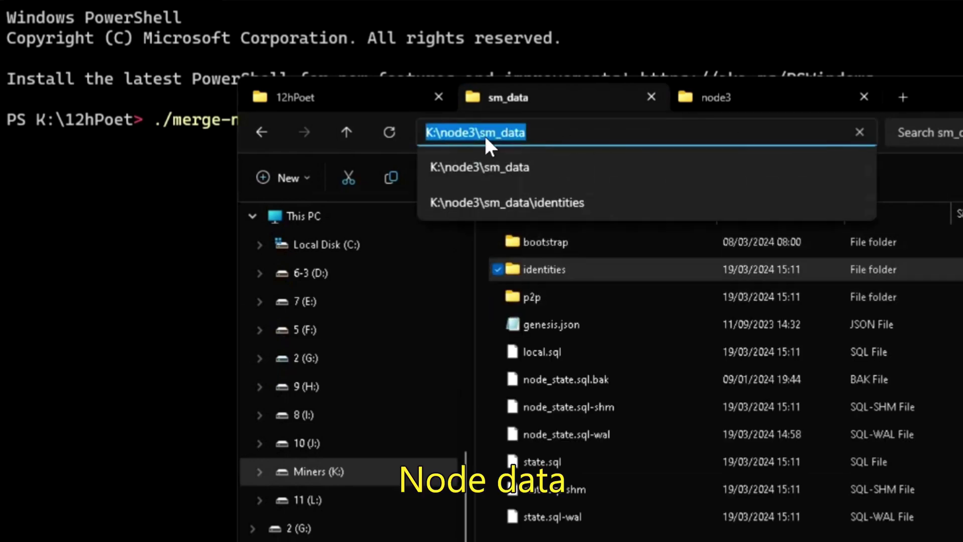
{"action": "right_click", "coordinate": [484, 133]}
{"action": "left_click", "coordinate": [534, 184]}
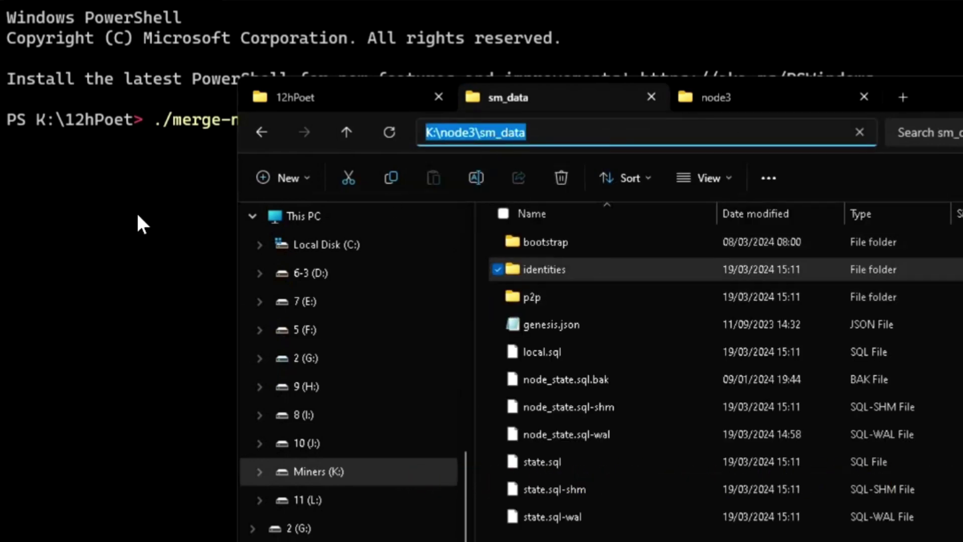
Replace the <source_path> placeholder in the PowerShell merge-nodes command with the copied path K:\node3\sm_data
{"action": "left_click", "coordinate": [141, 225]}
{"action": "key", "text": "Left"}
{"action": "key", "text": "Left"}
{"action": "key", "text": "Left"}
{"action": "key", "text": "Left"}
{"action": "key", "text": "Left"}
{"action": "key", "text": "Left"}
{"action": "key", "text": "Left"}
{"action": "key", "text": "Left"}
{"action": "key", "text": "Left"}
{"action": "key", "text": "Left"}
{"action": "key", "text": "Left"}
{"action": "key", "text": "Left"}
{"action": "key", "text": "Left"}
{"action": "key", "text": "Left"}
{"action": "key", "text": "Left"}
{"action": "key", "text": "Left"}
{"action": "key", "text": "Left"}
{"action": "key", "text": "Left"}
{"action": "key", "text": "Left"}
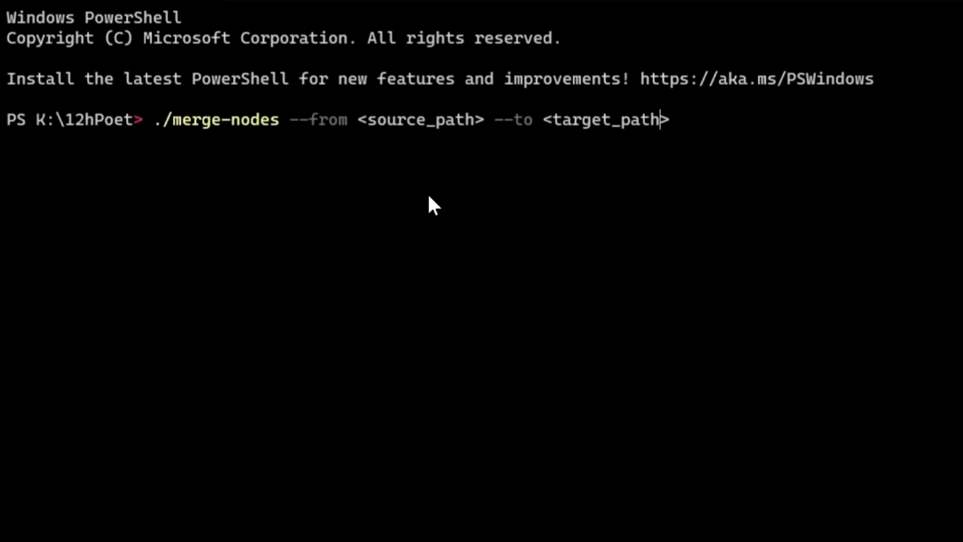
{"action": "key", "text": "BackSpace"}
{"action": "key", "text": "BackSpace"}
{"action": "key", "text": "BackSpace"}
{"action": "key", "text": "BackSpace"}
{"action": "key", "text": "BackSpace"}
{"action": "key", "text": "BackSpace"}
{"action": "key", "text": "BackSpace"}
{"action": "key", "text": "BackSpace"}
{"action": "key", "text": "BackSpace"}
{"action": "key", "text": "BackSpace"}
{"action": "key", "text": "BackSpace"}
{"action": "key", "text": "BackSpace"}
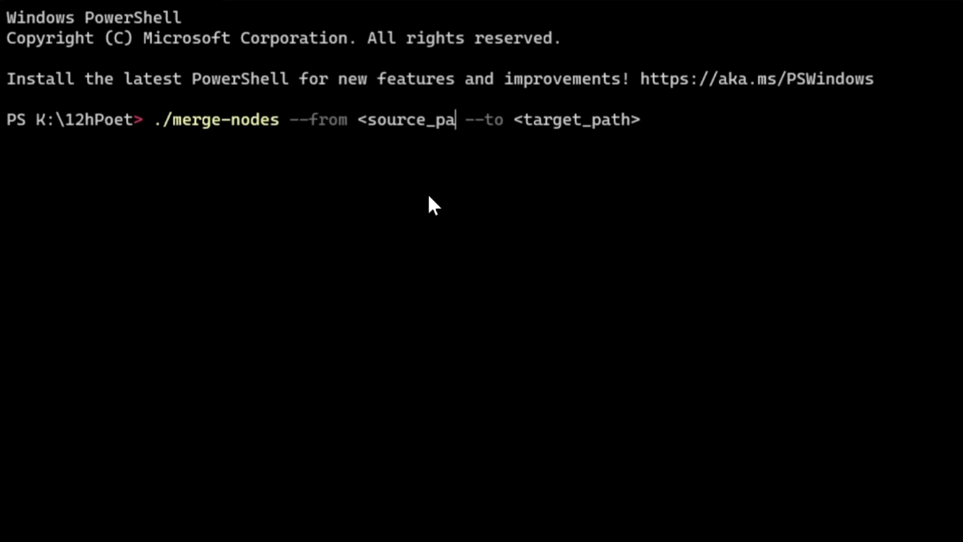
{"action": "key", "text": "BackSpace"}
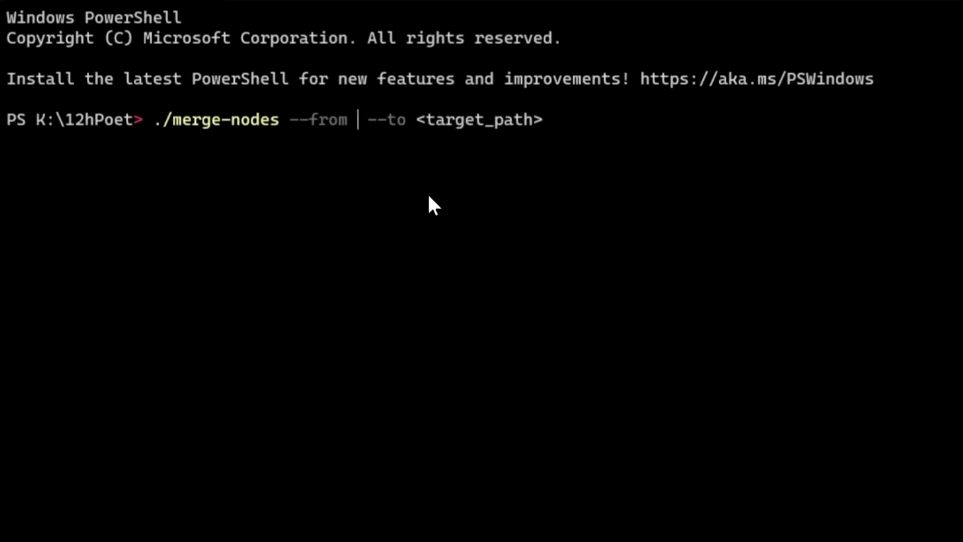
{"action": "key", "text": "ctrl+v"}
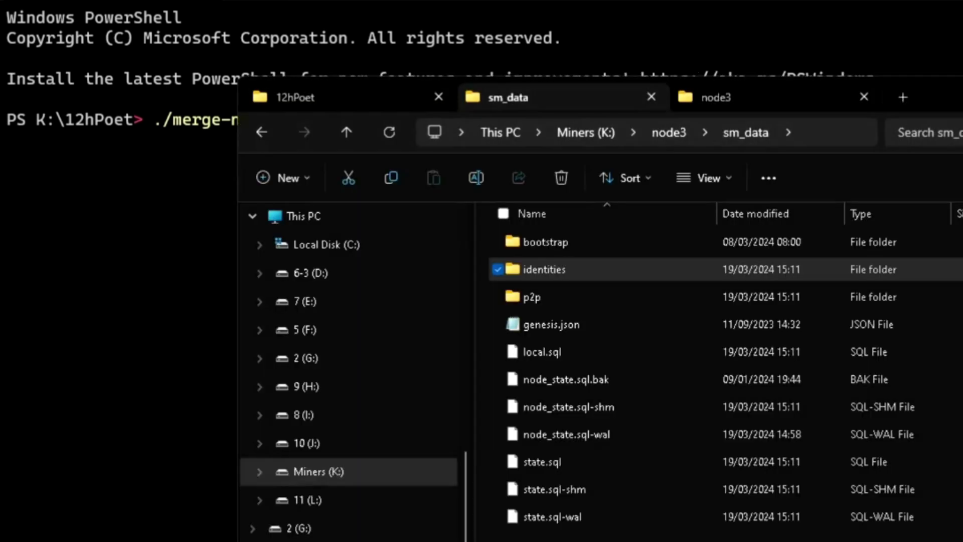
Switch to File Explorer and copy the path of the 12hPoet node's data folder, K:\12hPoet\sm_data
{"action": "key", "text": "alt+Tab"}
{"action": "left_click", "coordinate": [344, 96]}
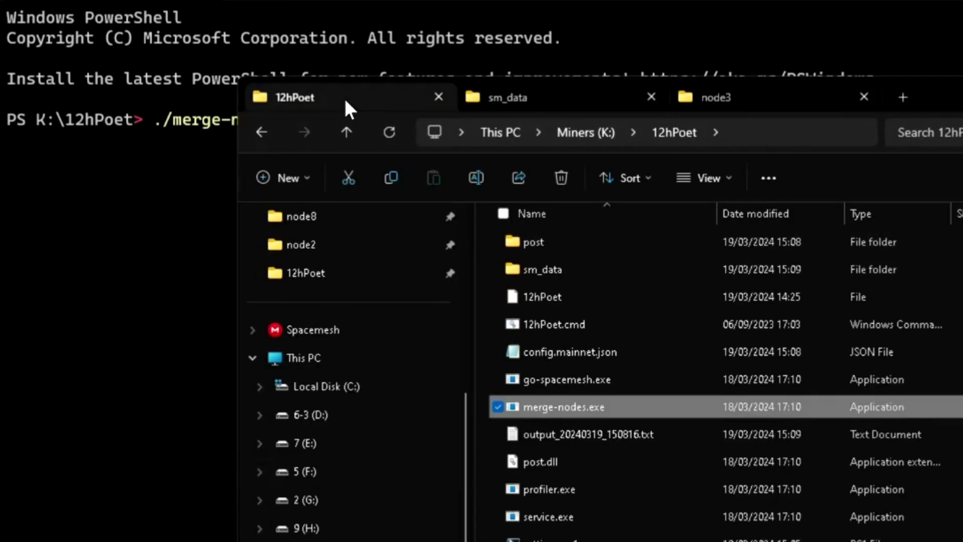
{"action": "double_click", "coordinate": [548, 272]}
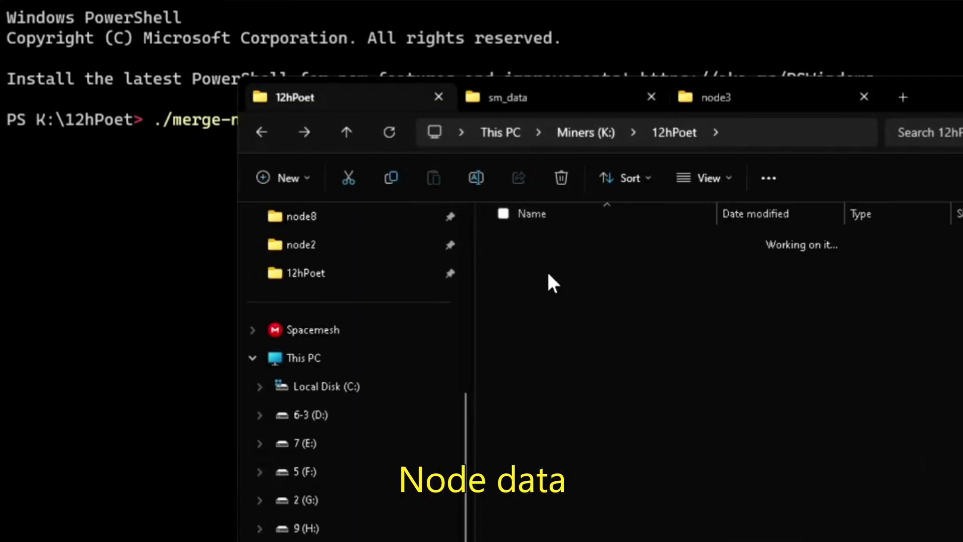
{"action": "left_click", "coordinate": [538, 139]}
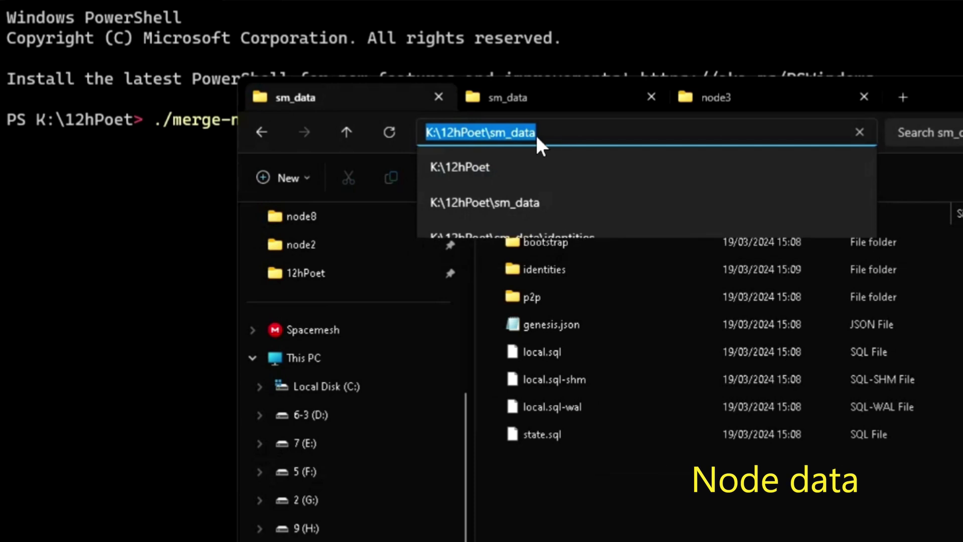
{"action": "right_click", "coordinate": [499, 144]}
{"action": "left_click", "coordinate": [555, 183]}
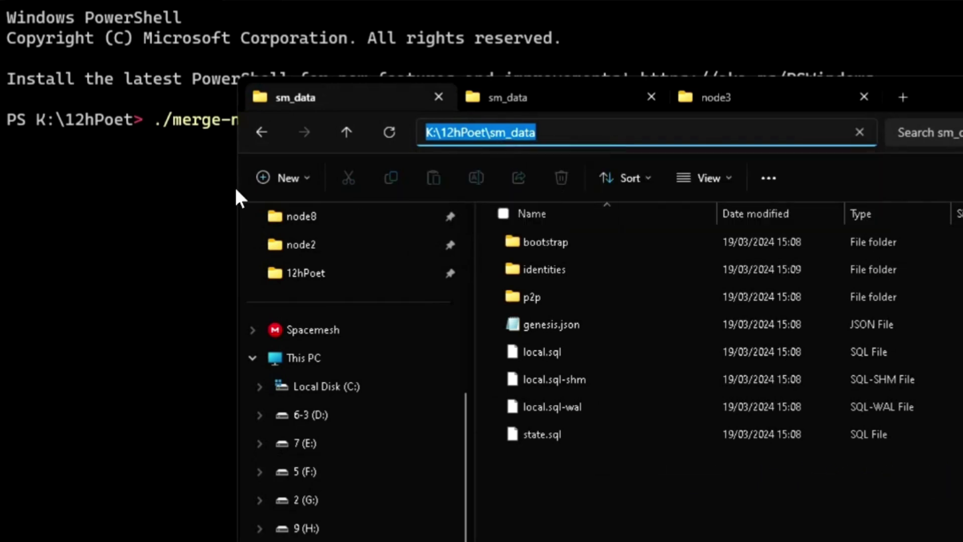
Replace the <target_path> placeholder in PowerShell with K:\12hPoet\sm_data and run the merge-nodes command
{"action": "left_click", "coordinate": [95, 204]}
{"action": "key", "text": "Right"}
{"action": "key", "text": "Right"}
{"action": "key", "text": "Right"}
{"action": "key", "text": "Right"}
{"action": "key", "text": "Right"}
{"action": "key", "text": "Right"}
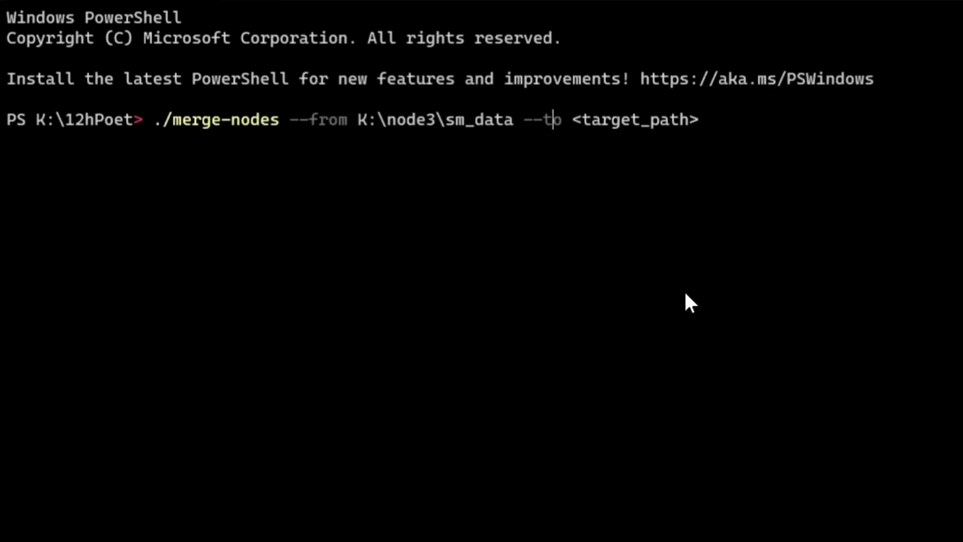
{"action": "key", "text": "Delete"}
{"action": "key", "text": "Delete"}
{"action": "key", "text": "Delete"}
{"action": "key", "text": "Delete"}
{"action": "key", "text": "Delete"}
{"action": "key", "text": "Delete"}
{"action": "key", "text": "Delete"}
{"action": "key", "text": "Delete"}
{"action": "key", "text": "Delete"}
{"action": "key", "text": "Delete"}
{"action": "key", "text": "Delete"}
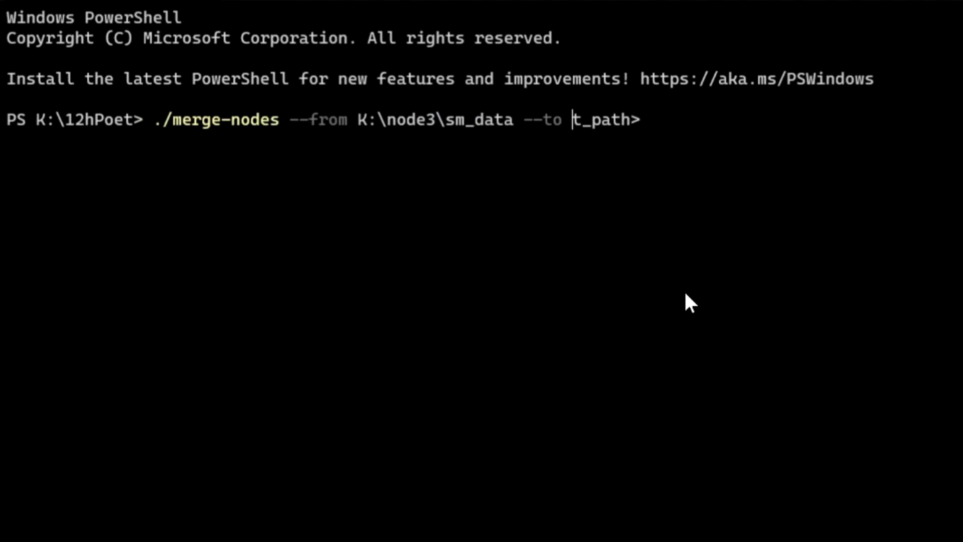
{"action": "key", "text": "Delete"}
{"action": "key", "text": "Delete"}
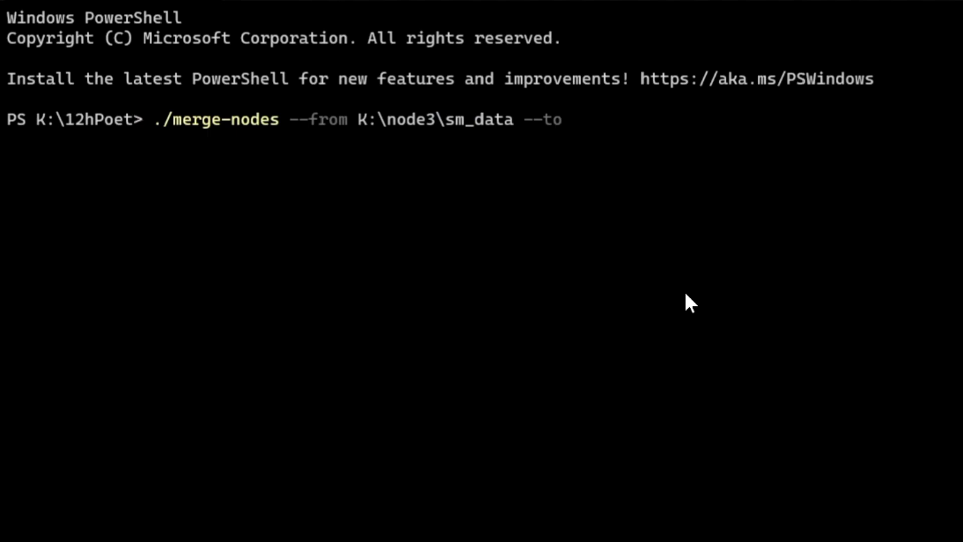
{"action": "key", "text": "ctrl+v"}
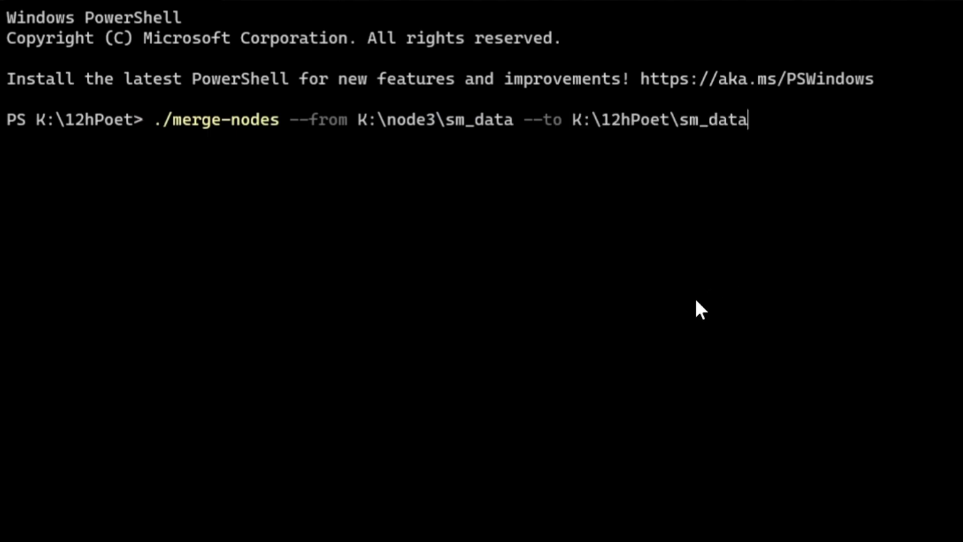
{"action": "key", "text": "Return"}
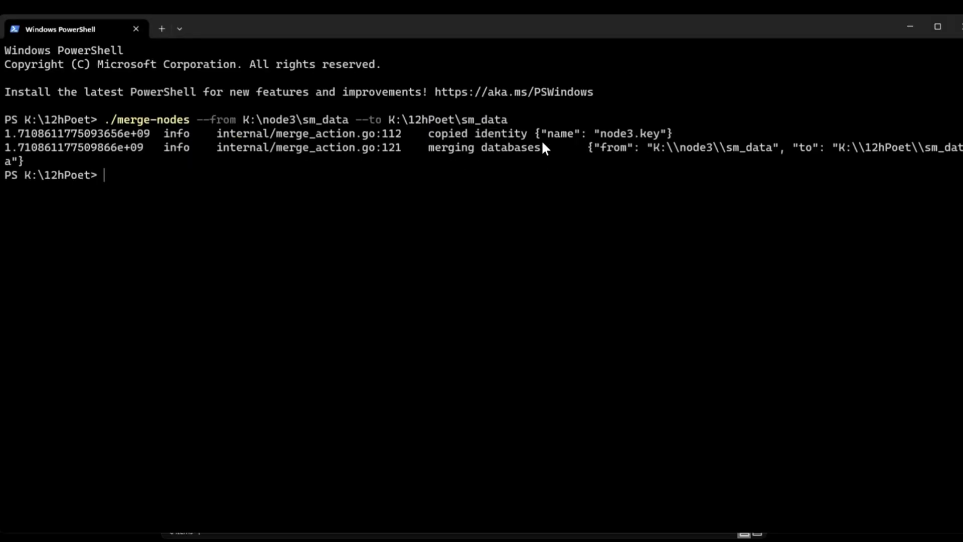
Minimize PowerShell, start the 12hPoet node by running settings.ps1 from the 12hPoet folder, and minimize its console window
{"action": "left_click", "coordinate": [909, 25]}
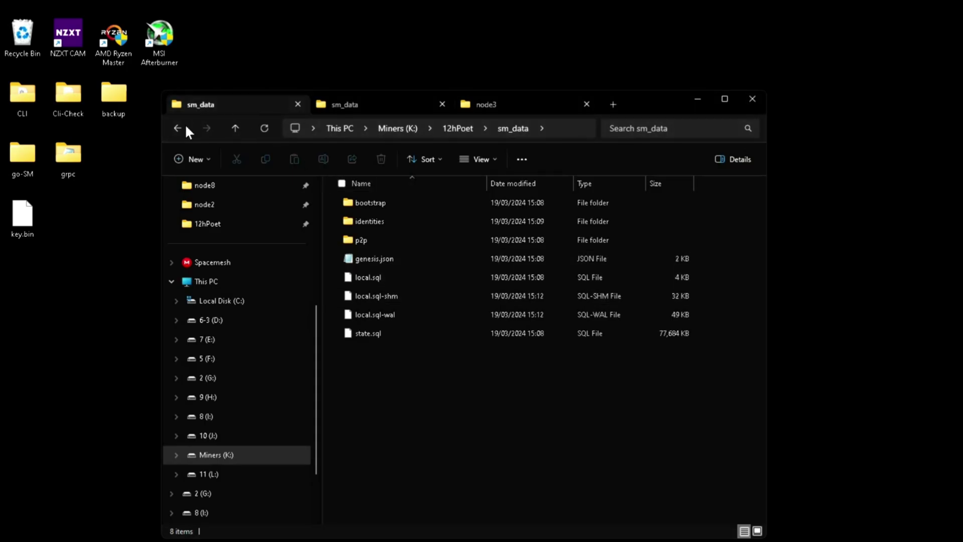
{"action": "left_click", "coordinate": [184, 126]}
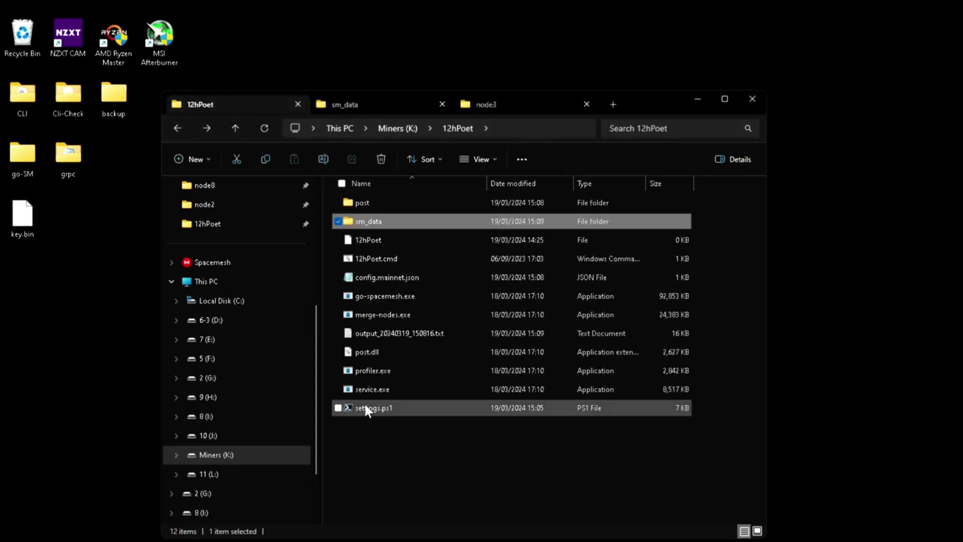
{"action": "double_click", "coordinate": [371, 408]}
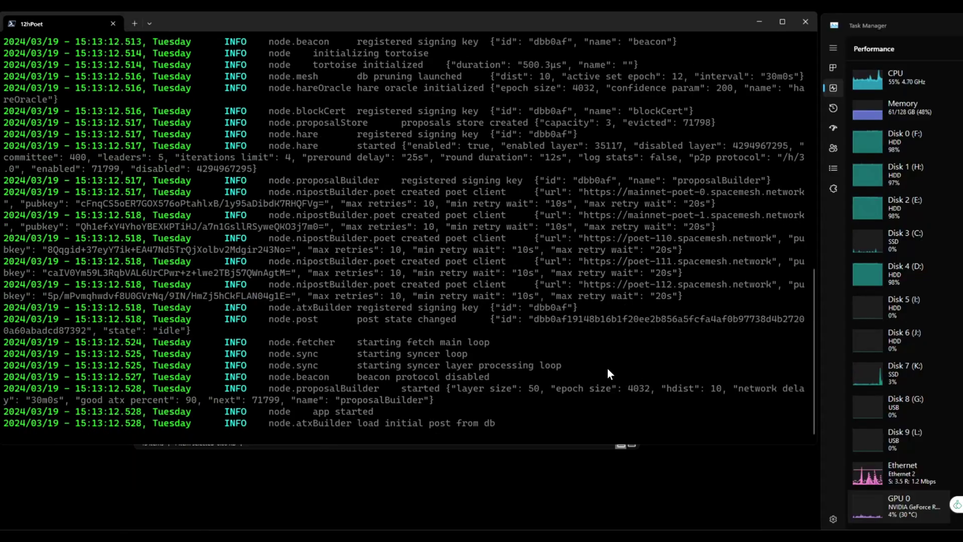
{"action": "left_click", "coordinate": [762, 21]}
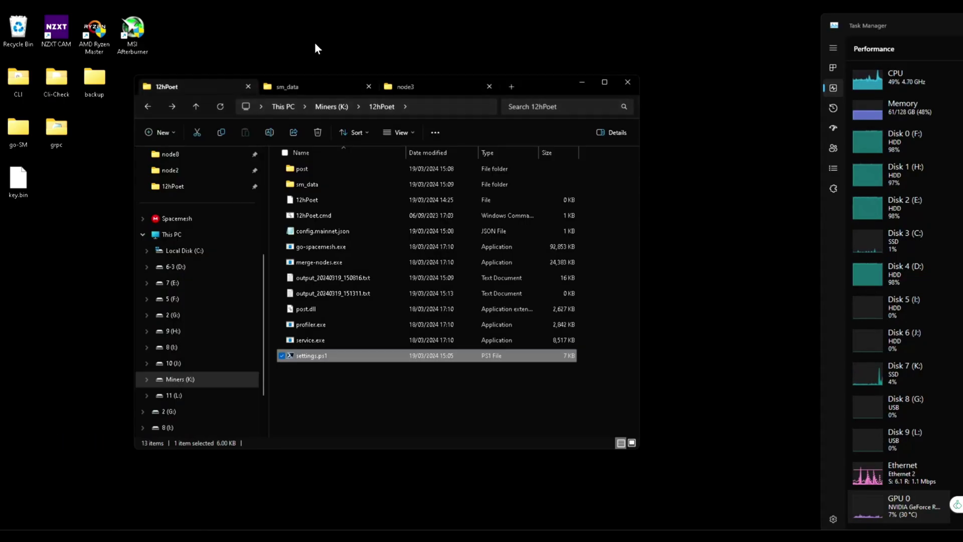
Go up from sm_data to the K:\node3 folder in File Explorer and open PowerShell there
{"action": "left_click", "coordinate": [314, 87]}
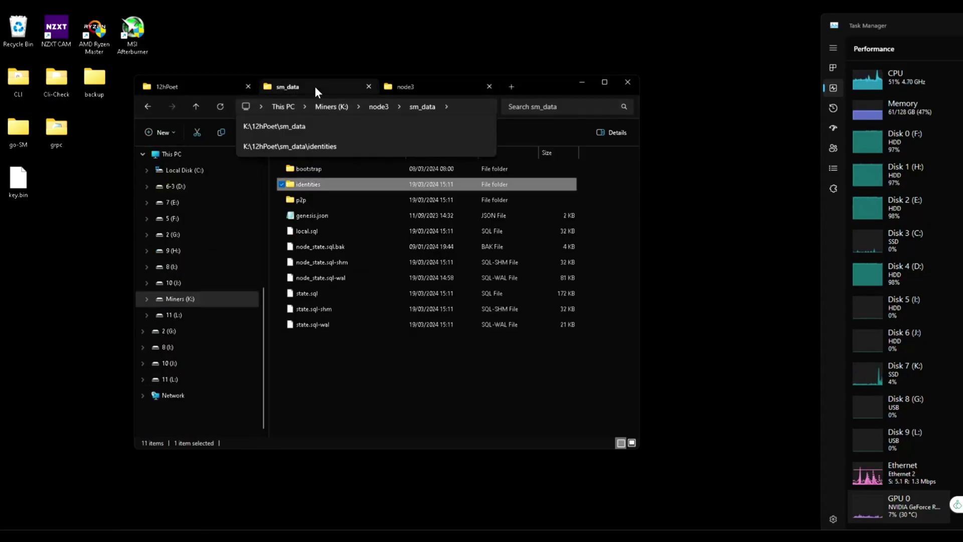
{"action": "left_click", "coordinate": [382, 108]}
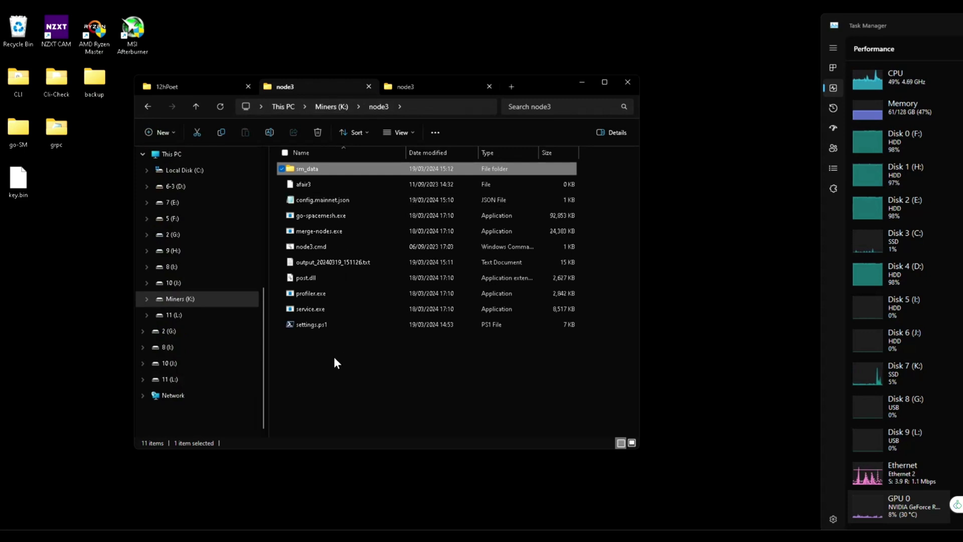
{"action": "left_click", "coordinate": [448, 107]}
{"action": "type", "text": "powershe"}
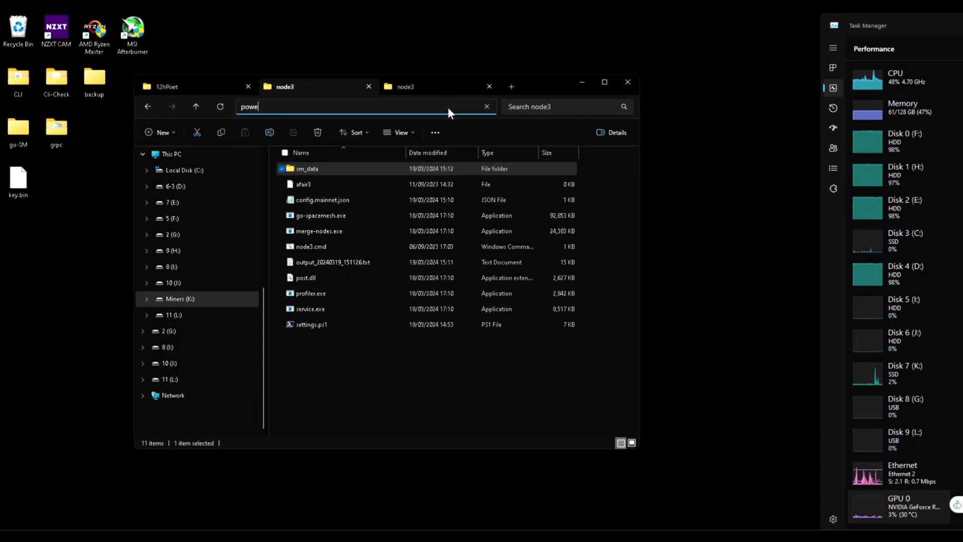
{"action": "type", "text": "ll"}
{"action": "key", "text": "Return"}
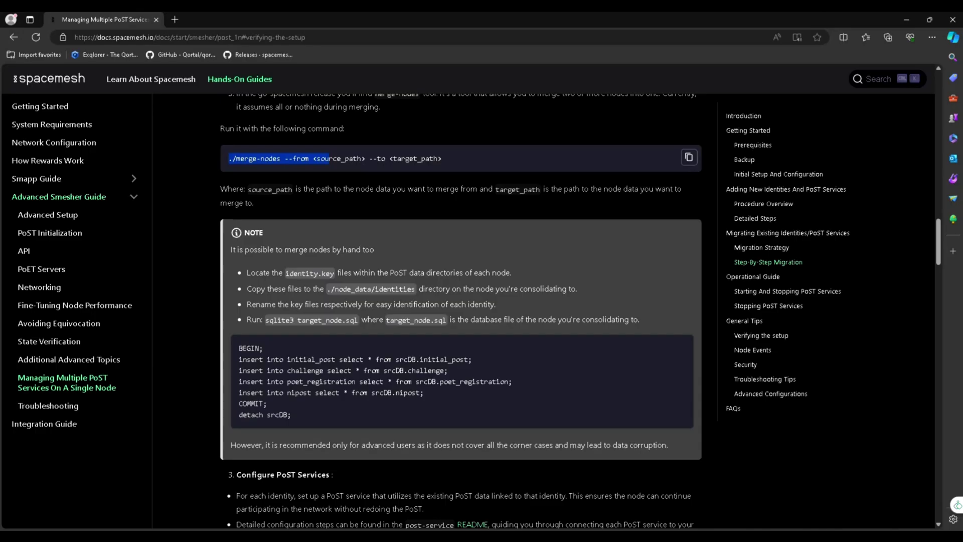
Copy the ./service command from the documentation's Starting And Stopping PoST Services section and paste it into the node3 PowerShell
{"action": "scroll", "coordinate": [446, 355], "scroll_direction": "down", "scroll_amount": 6}
{"action": "scroll", "coordinate": [445, 355], "scroll_direction": "down", "scroll_amount": 5}
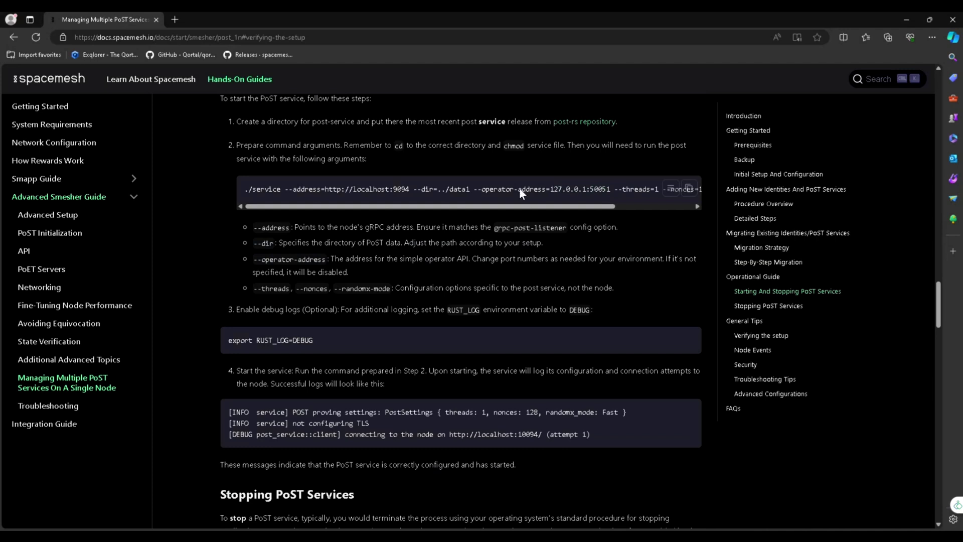
{"action": "left_click", "coordinate": [694, 188]}
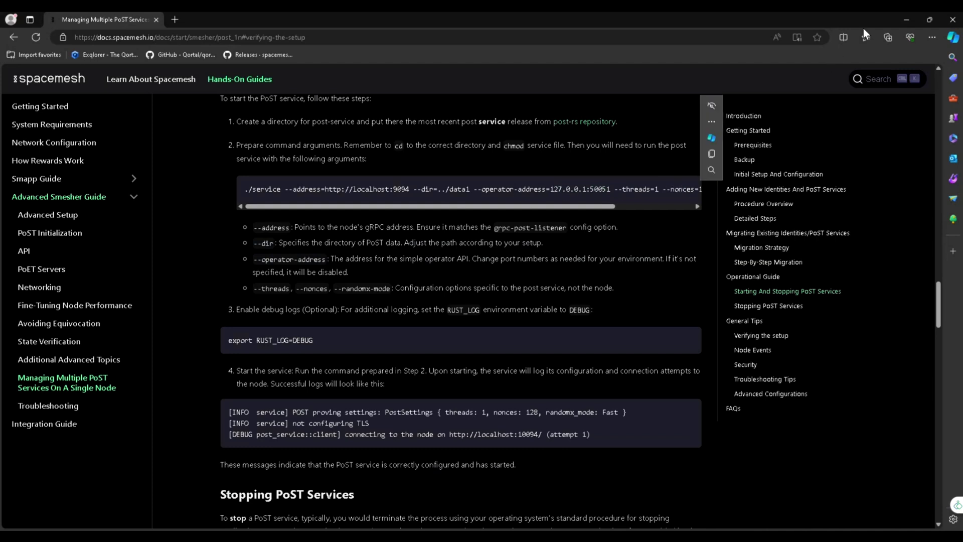
{"action": "left_click", "coordinate": [907, 21]}
{"action": "type", "text": "/service"}
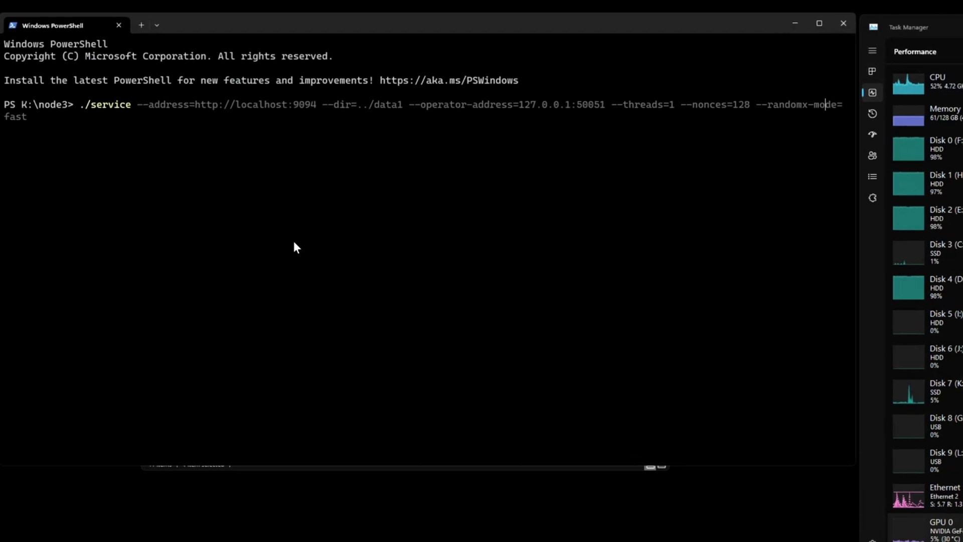
{"action": "key", "text": "Left"}
{"action": "key", "text": "Left"}
{"action": "key", "text": "Left"}
{"action": "key", "text": "Left"}
{"action": "key", "text": "Left"}
{"action": "key", "text": "Left"}
{"action": "key", "text": "Left"}
{"action": "key", "text": "Left"}
{"action": "key", "text": "Left"}
{"action": "key", "text": "Left"}
{"action": "key", "text": "Left"}
{"action": "key", "text": "Left"}
{"action": "key", "text": "Left"}
{"action": "key", "text": "Left"}
{"action": "key", "text": "Left"}
{"action": "key", "text": "Left"}
{"action": "key", "text": "Left"}
{"action": "key", "text": "Left"}
{"action": "key", "text": "Left"}
{"action": "key", "text": "Left"}
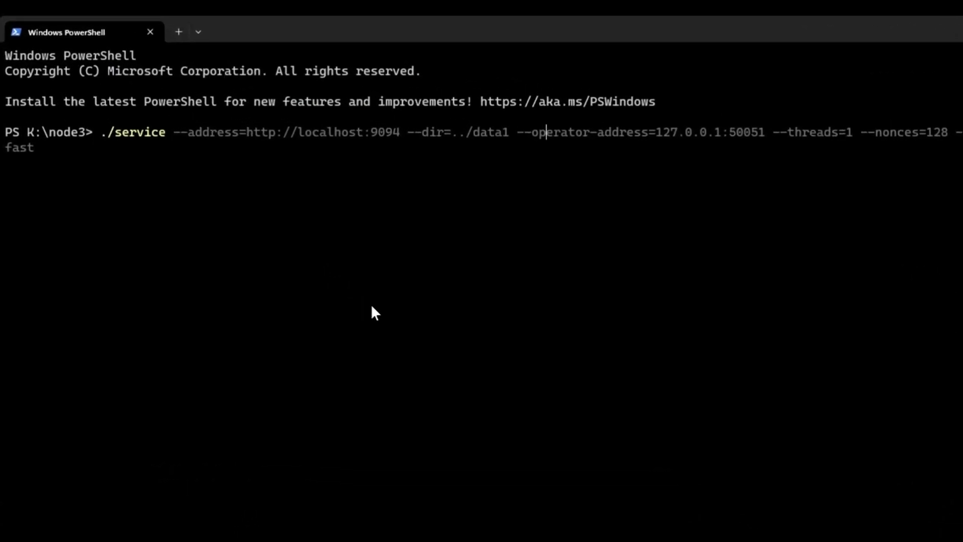
{"action": "key", "text": "Left"}
{"action": "key", "text": "Left"}
{"action": "key", "text": "Left"}
{"action": "key", "text": "Left"}
{"action": "key", "text": "Left"}
{"action": "key", "text": "Right"}
{"action": "key", "text": "Right"}
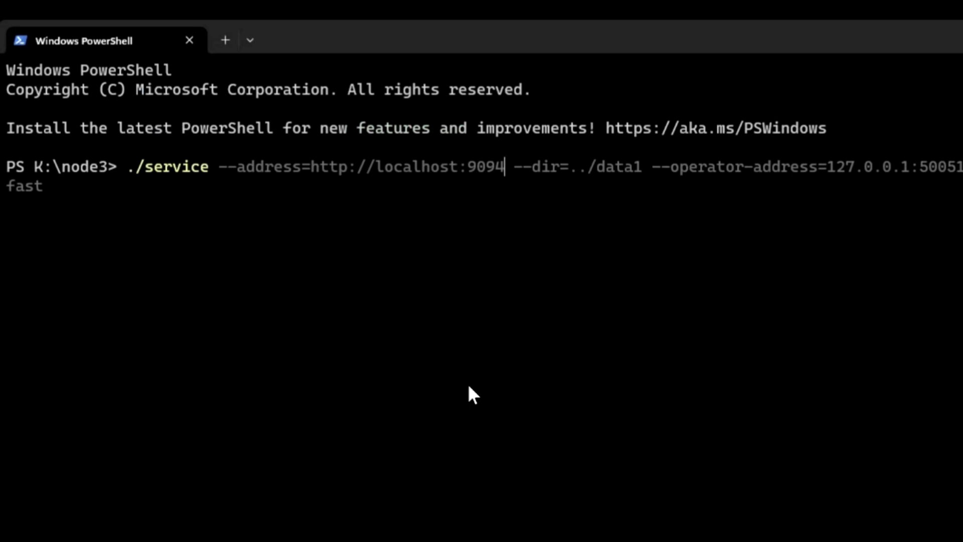
{"action": "key", "text": "BackSpace"}
{"action": "key", "text": "BackSpace"}
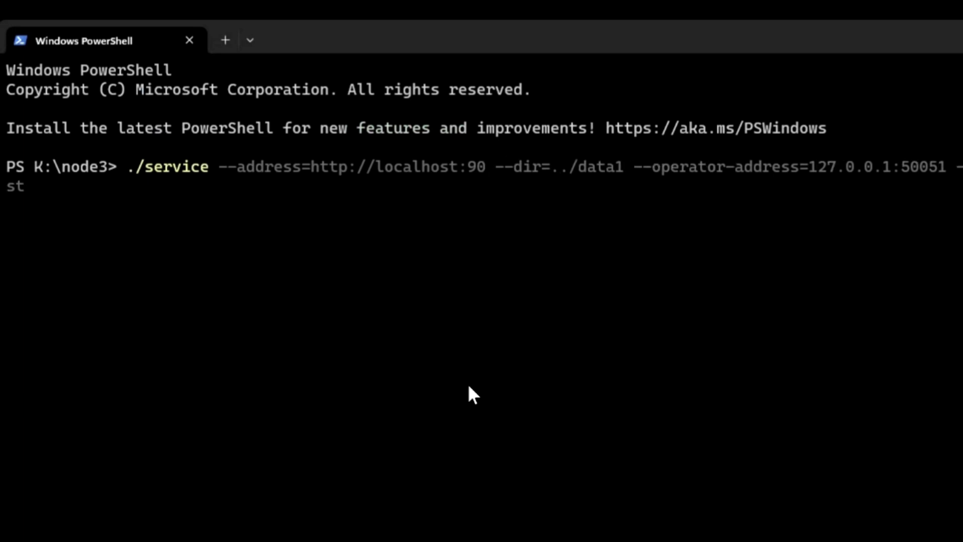
{"action": "type", "text": "01"}
{"action": "key", "text": "BackSpace"}
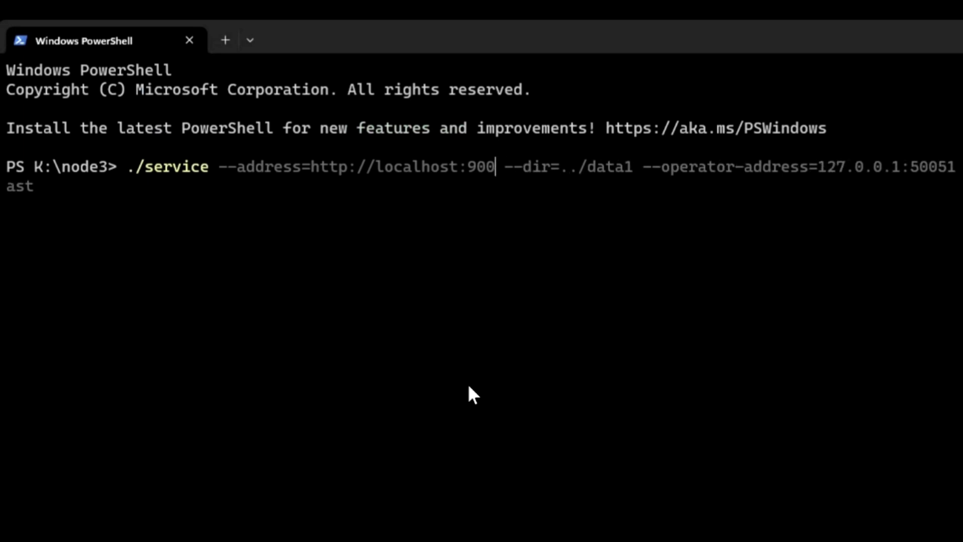
{"action": "type", "text": "4"}
Check the grpcPostListener port in the 12hPoet folder's settings.ps1 in Notepad++, close it and return to PowerShell
{"action": "key", "text": "alt+Tab"}
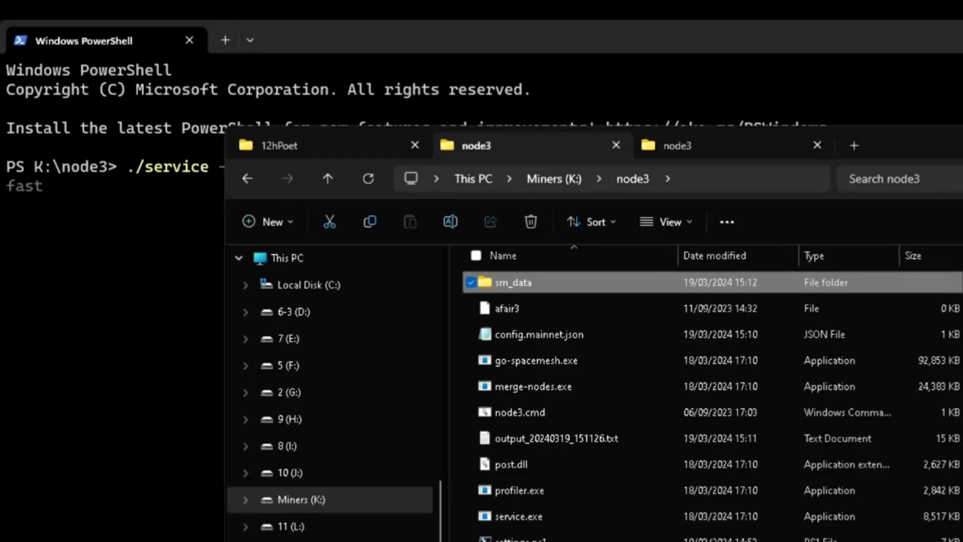
{"action": "left_click", "coordinate": [368, 151]}
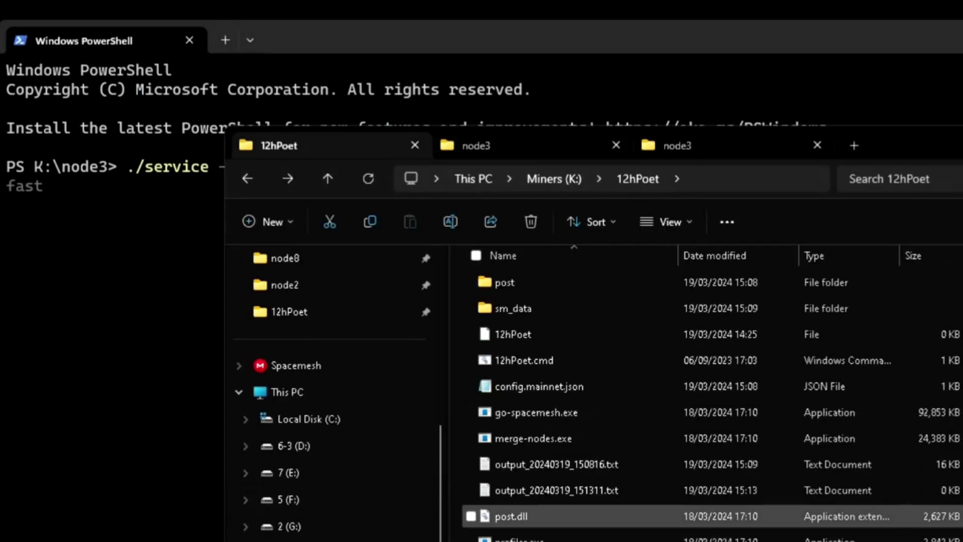
{"action": "right_click", "coordinate": [519, 536]}
{"action": "left_click", "coordinate": [593, 521]}
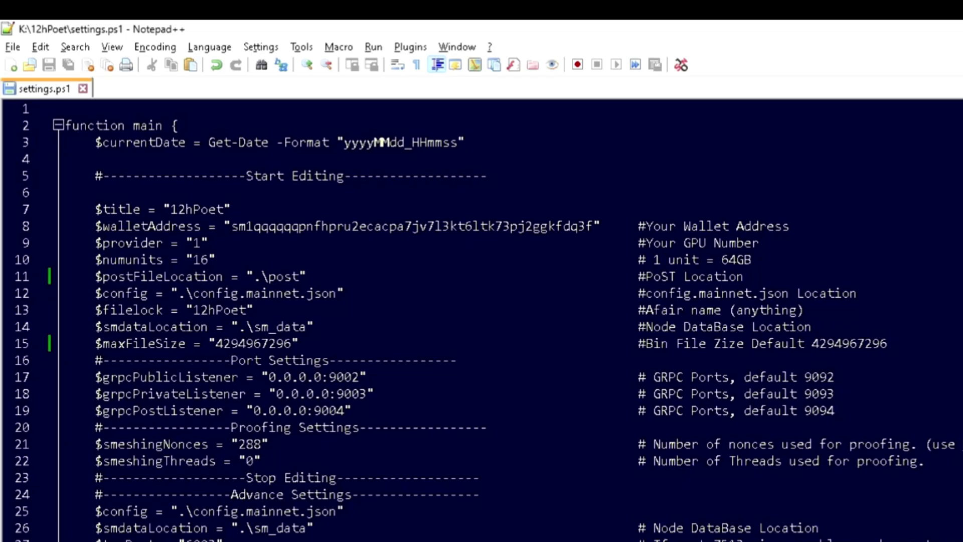
{"action": "double_click", "coordinate": [317, 412]}
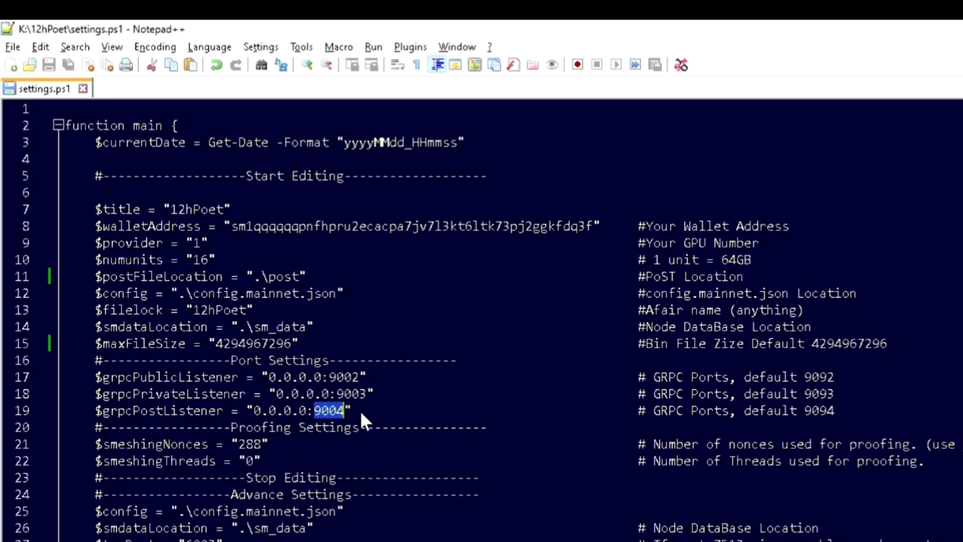
{"action": "key", "text": "shift+Left"}
{"action": "key", "text": "alt+F4"}
{"action": "left_click", "coordinate": [116, 289]}
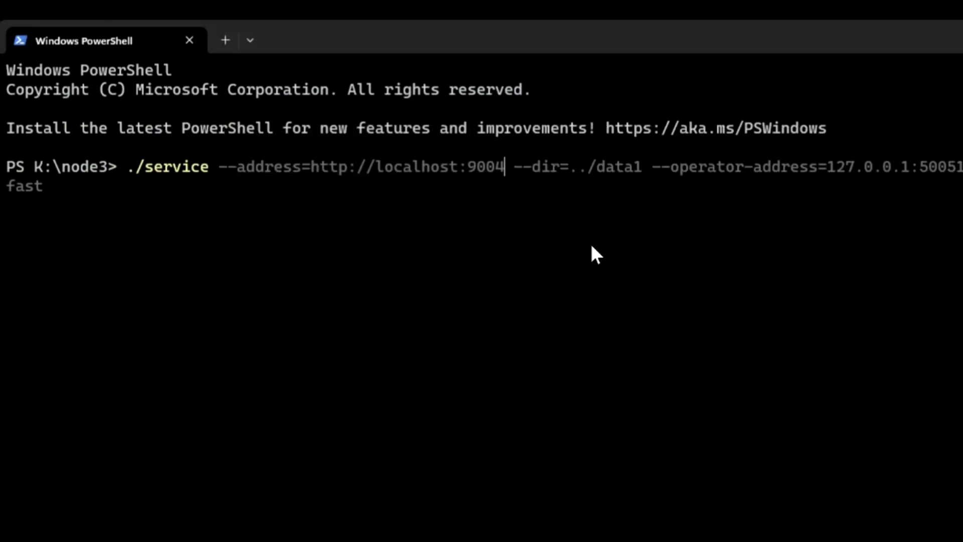
Copy the path of the node3 PoST data folder on drive D: in File Explorer and return to the service command in PowerShell
{"action": "key", "text": "Right"}
{"action": "key", "text": "Right"}
{"action": "key", "text": "Right"}
{"action": "key", "text": "Right"}
{"action": "key", "text": "Right"}
{"action": "key", "text": "Right"}
{"action": "key", "text": "Right"}
{"action": "key", "text": "Right"}
{"action": "key", "text": "Right"}
{"action": "key", "text": "Right"}
{"action": "key", "text": "Right"}
{"action": "key", "text": "Right"}
{"action": "key", "text": "alt+Tab"}
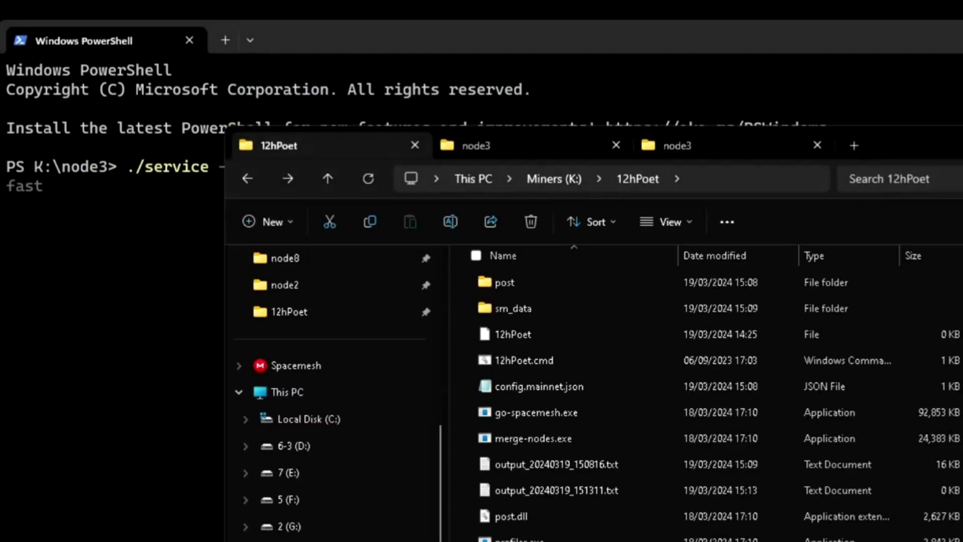
{"action": "left_click", "coordinate": [295, 445]}
{"action": "double_click", "coordinate": [524, 280]}
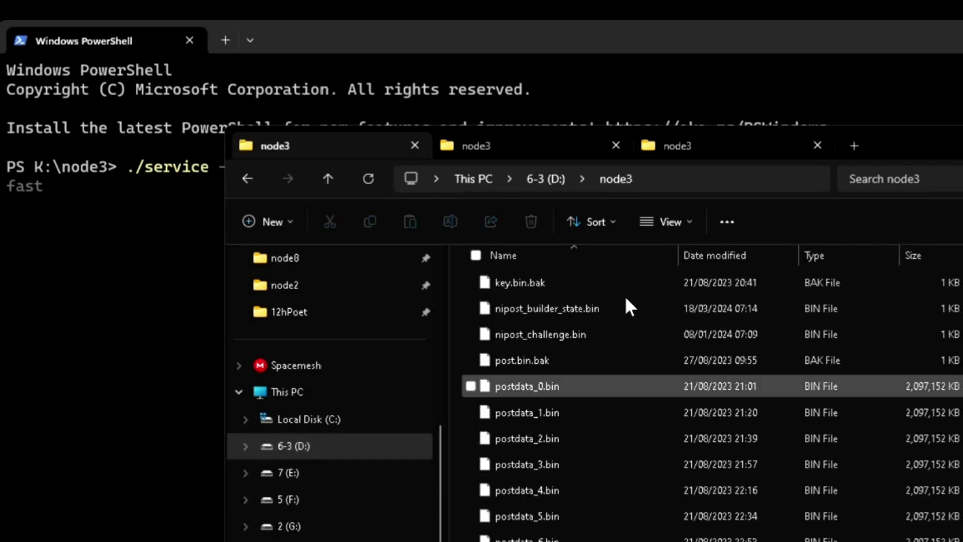
{"action": "left_click", "coordinate": [710, 184]}
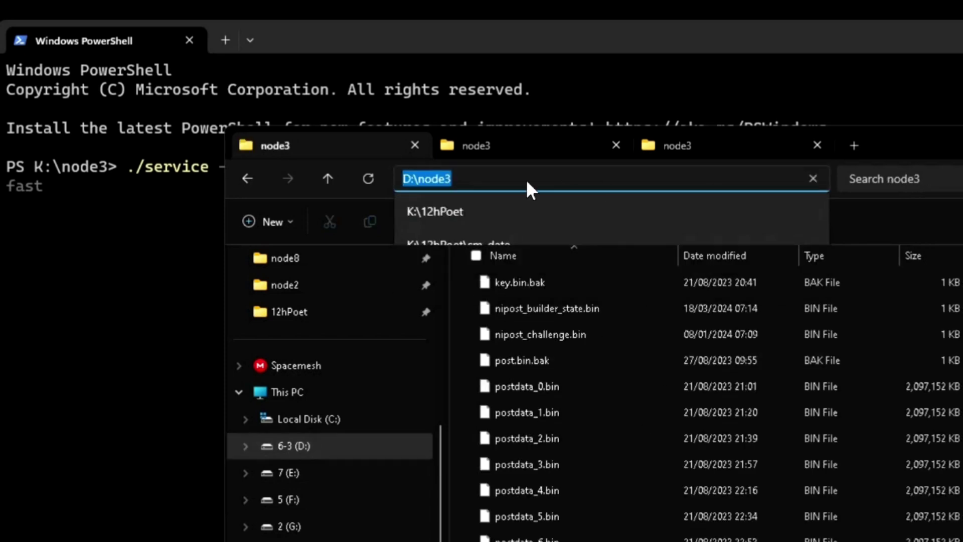
{"action": "right_click", "coordinate": [434, 178]}
{"action": "left_click", "coordinate": [499, 222]}
{"action": "key", "text": "alt+Tab"}
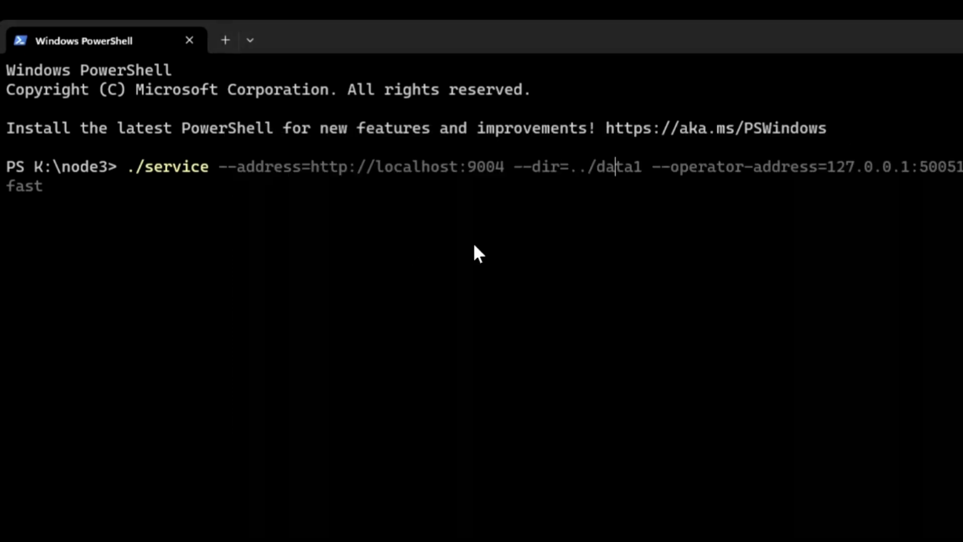
Replace the ../data1 value of the service command's --dir argument with the copied path D:\node3
{"action": "key", "text": "Delete"}
{"action": "key", "text": "Delete"}
{"action": "key", "text": "Delete"}
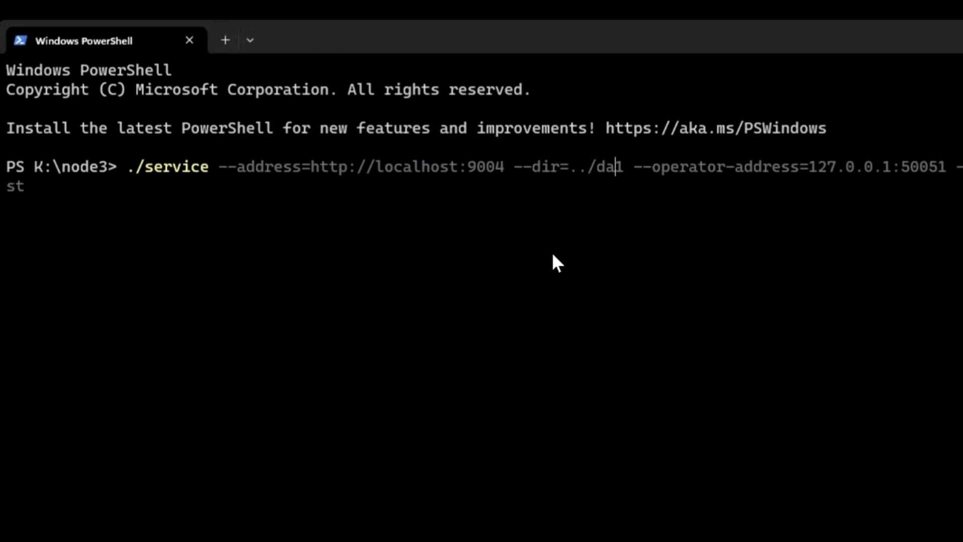
{"action": "key", "text": "BackSpace"}
{"action": "key", "text": "BackSpace"}
{"action": "key", "text": "BackSpace"}
{"action": "key", "text": "BackSpace"}
{"action": "key", "text": "BackSpace"}
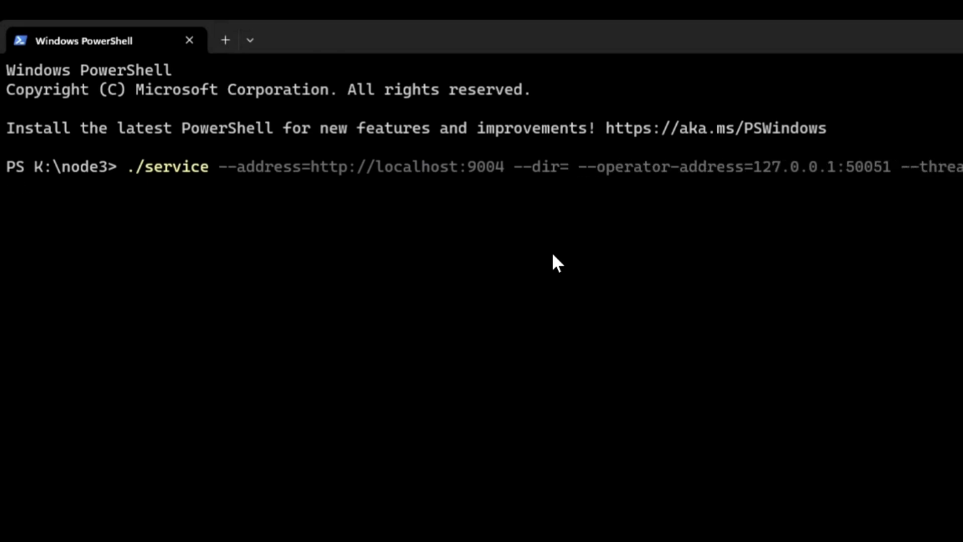
{"action": "key", "text": "ctrl+v"}
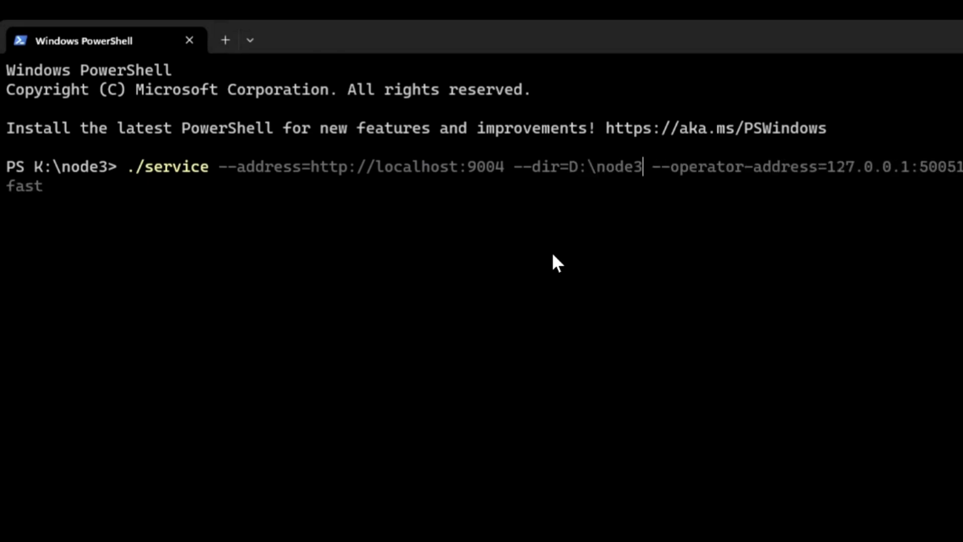
Change the port in the service command's --operator-address argument to 50003, giving 127.0.0.1:50003
{"action": "key", "text": "Right"}
{"action": "key", "text": "Right"}
{"action": "key", "text": "Right"}
{"action": "key", "text": "Right"}
{"action": "key", "text": "Right"}
{"action": "key", "text": "Right"}
{"action": "key", "text": "Right"}
{"action": "key", "text": "Right"}
{"action": "key", "text": "Right"}
{"action": "key", "text": "Right"}
{"action": "key", "text": "Right"}
{"action": "key", "text": "Right"}
{"action": "key", "text": "Right"}
{"action": "key", "text": "Right"}
{"action": "key", "text": "Right"}
{"action": "key", "text": "Right"}
{"action": "key", "text": "Right"}
{"action": "key", "text": "Right"}
{"action": "key", "text": "Right"}
{"action": "key", "text": "Right"}
{"action": "key", "text": "Right"}
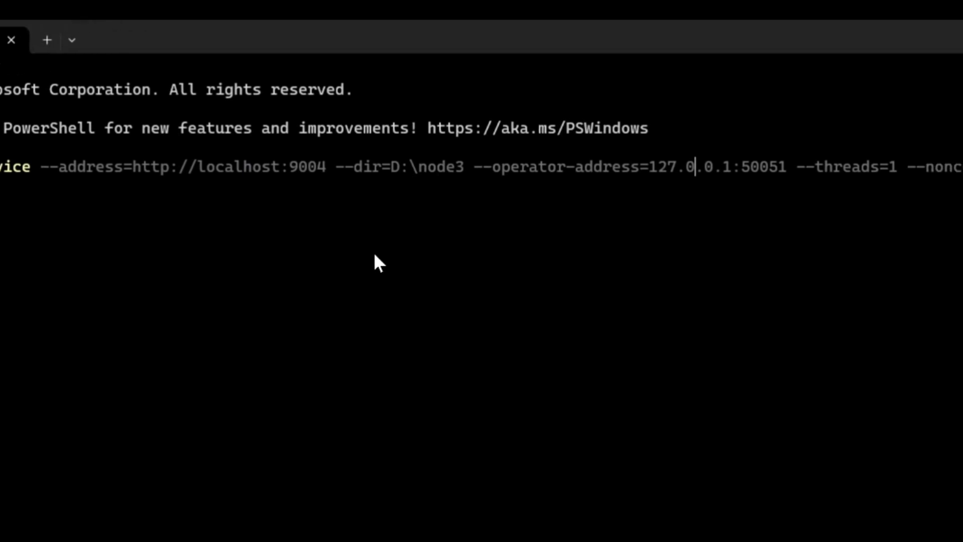
{"action": "key", "text": "Right"}
{"action": "key", "text": "Right"}
{"action": "key", "text": "Right"}
{"action": "key", "text": "Right"}
{"action": "key", "text": "Right"}
{"action": "key", "text": "Right"}
{"action": "key", "text": "Right"}
{"action": "key", "text": "Right"}
{"action": "key", "text": "Right"}
{"action": "key", "text": "Right"}
{"action": "key", "text": "Right"}
{"action": "key", "text": "Right"}
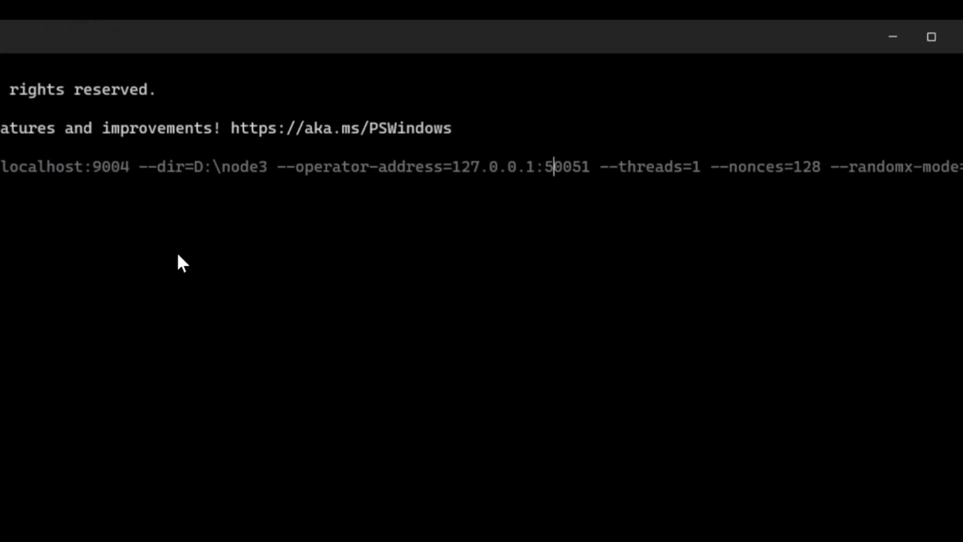
{"action": "key", "text": "Right"}
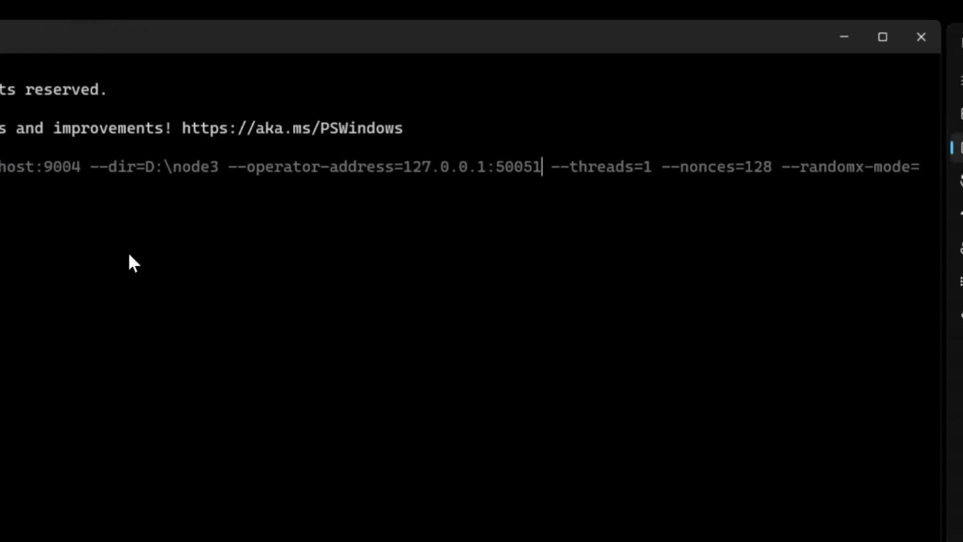
{"action": "key", "text": "BackSpace"}
{"action": "key", "text": "BackSpace"}
{"action": "type", "text": "03"}
Set the --threads argument of the service command to 2
{"action": "key", "text": "Right"}
{"action": "key", "text": "Right"}
{"action": "key", "text": "Right"}
{"action": "key", "text": "Right"}
{"action": "key", "text": "Right"}
{"action": "key", "text": "Right"}
{"action": "key", "text": "Right"}
{"action": "key", "text": "Right"}
{"action": "key", "text": "Right"}
{"action": "key", "text": "Right"}
{"action": "key", "text": "Right"}
{"action": "key", "text": "BackSpace"}
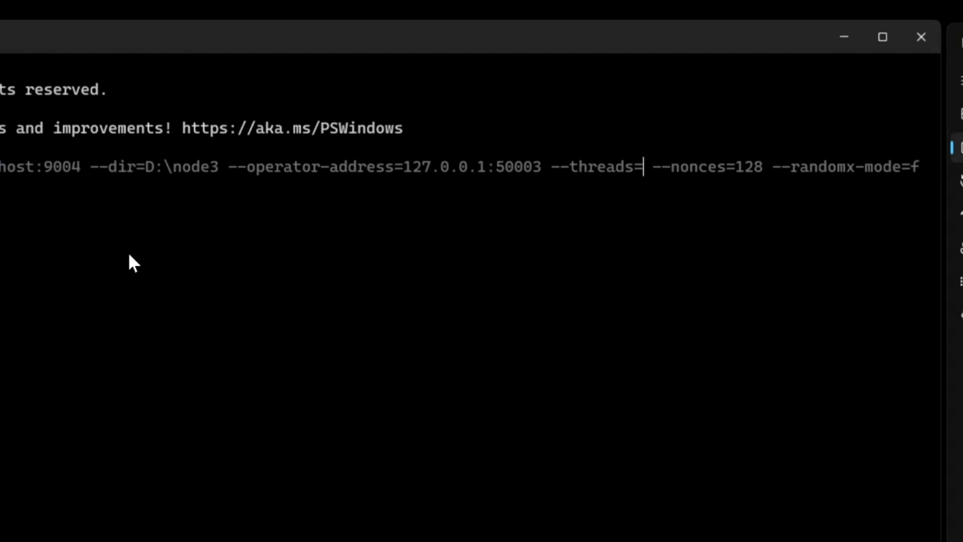
{"action": "type", "text": "2"}
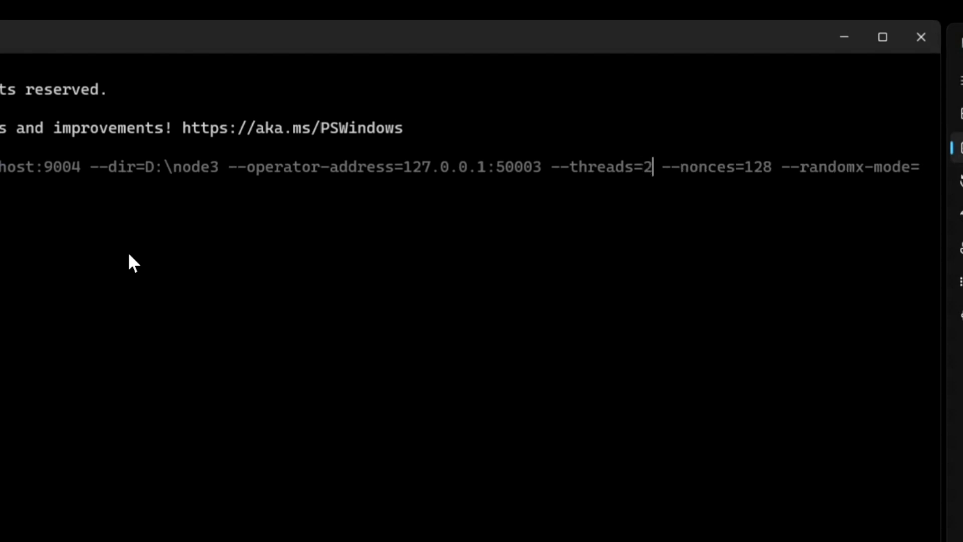
Review the remaining nonces argument and run the service command to start node3's PoST service
{"action": "key", "text": "Right"}
{"action": "key", "text": "Right"}
{"action": "key", "text": "Right"}
{"action": "key", "text": "Right"}
{"action": "key", "text": "Right"}
{"action": "key", "text": "Right"}
{"action": "key", "text": "Right"}
{"action": "key", "text": "Right"}
{"action": "key", "text": "Right"}
{"action": "key", "text": "Right"}
{"action": "key", "text": "Right"}
{"action": "key", "text": "Right"}
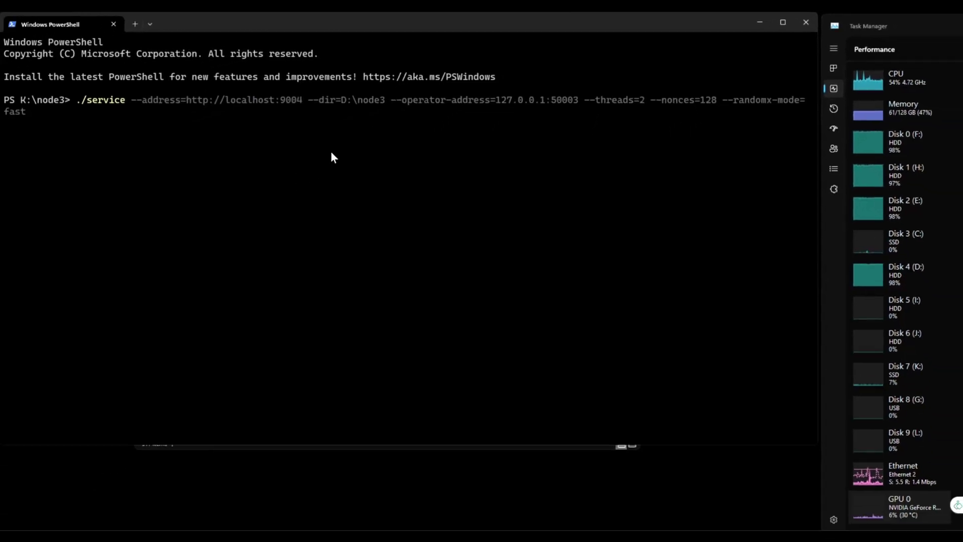
{"action": "key", "text": "Return"}
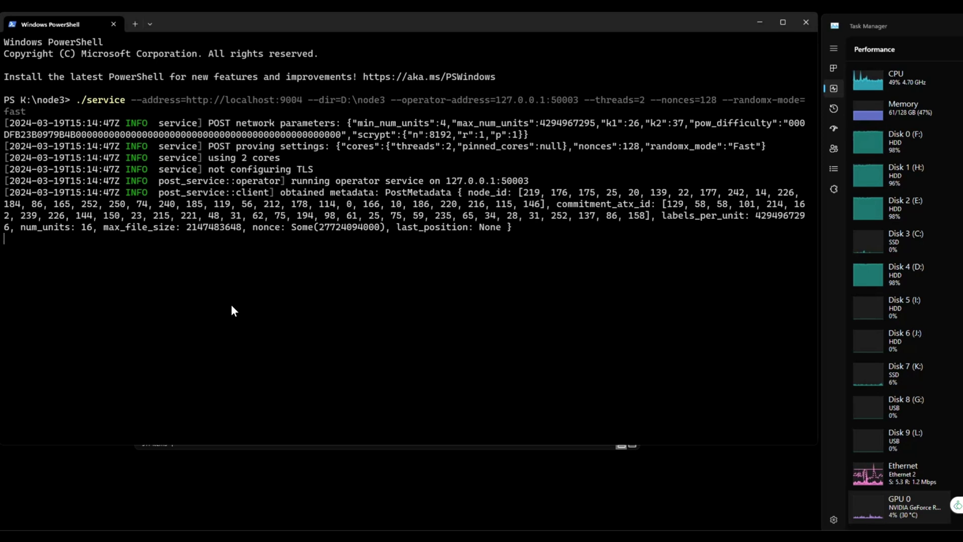
Check the 12hPoet node's log for the PoST service registration, then minimize the node and service windows
{"action": "mouse_move", "coordinate": [677, 474]}
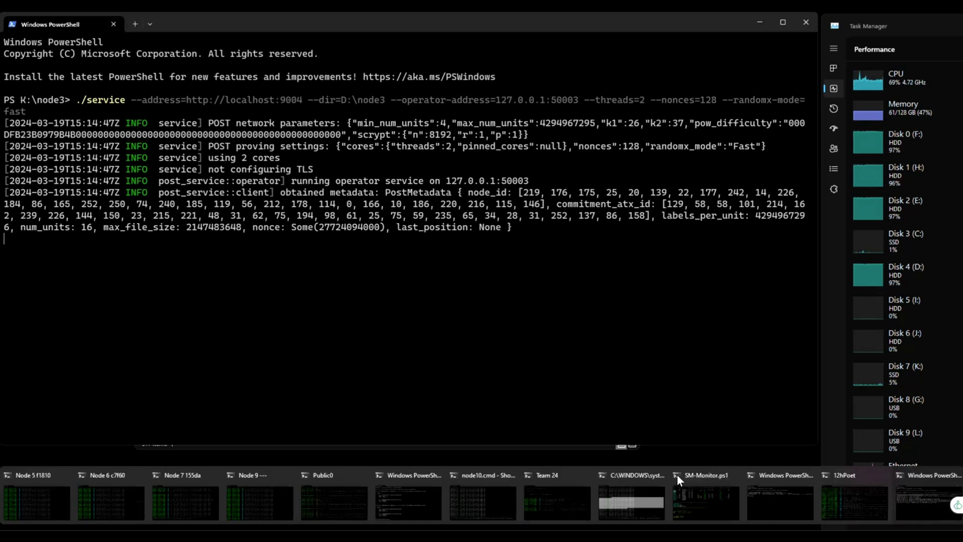
{"action": "left_click", "coordinate": [851, 500]}
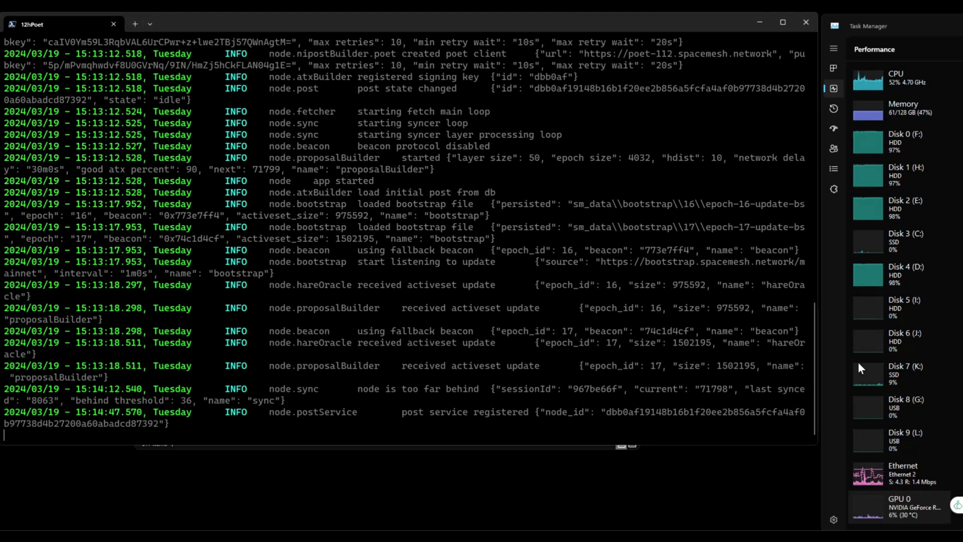
{"action": "left_click_drag", "start_coordinate": [401, 413], "coordinate": [545, 418]}
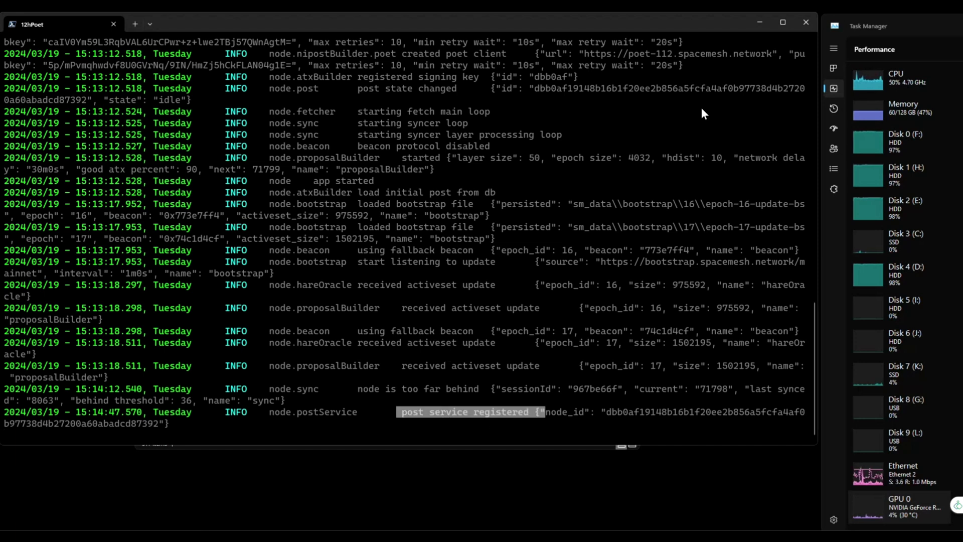
{"action": "left_click", "coordinate": [757, 22]}
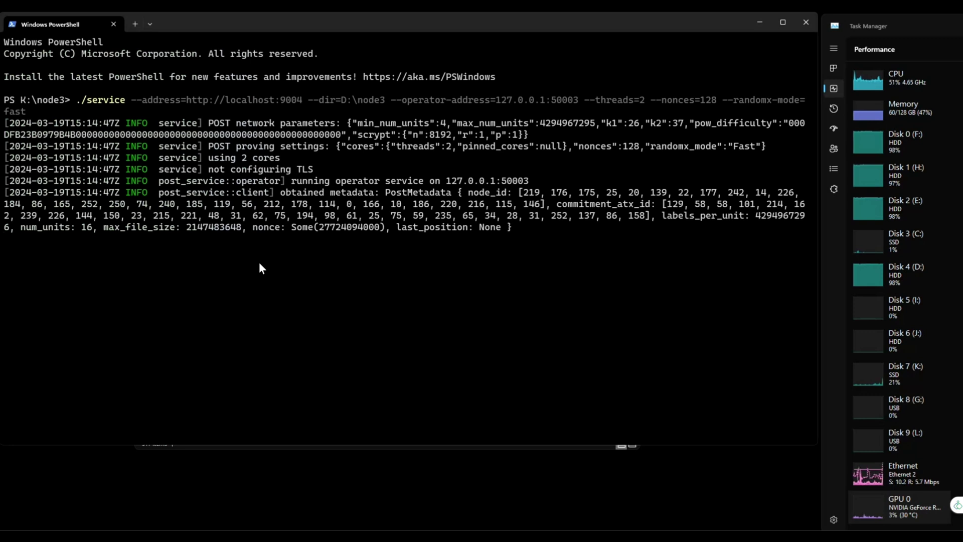
{"action": "left_click", "coordinate": [759, 23]}
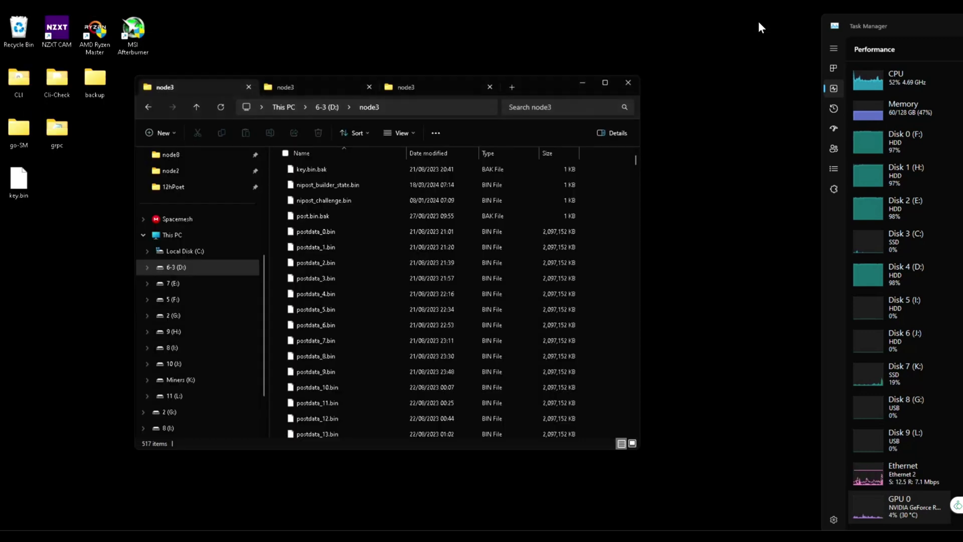
Run nodeCurl.ps1 from the desktop's grpc folder with the default IP address and ports 9001, 900 and 9004
{"action": "left_click", "coordinate": [55, 136]}
{"action": "double_click", "coordinate": [53, 135]}
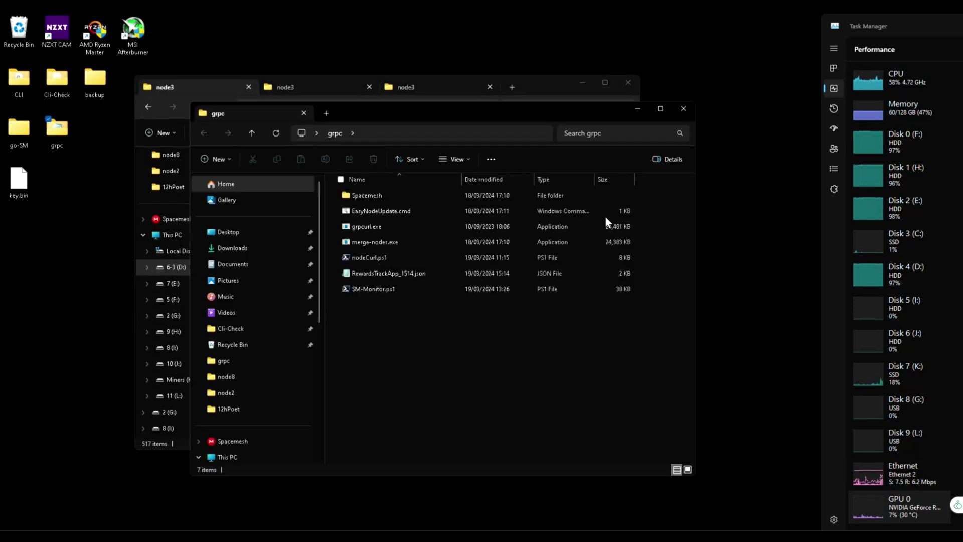
{"action": "left_click", "coordinate": [373, 258]}
{"action": "double_click", "coordinate": [373, 258]}
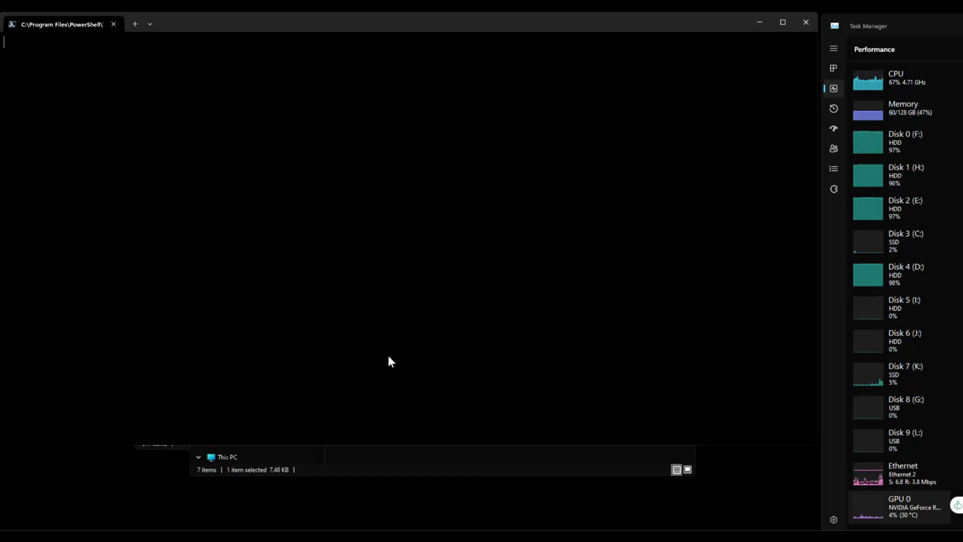
{"action": "key", "text": "Return"}
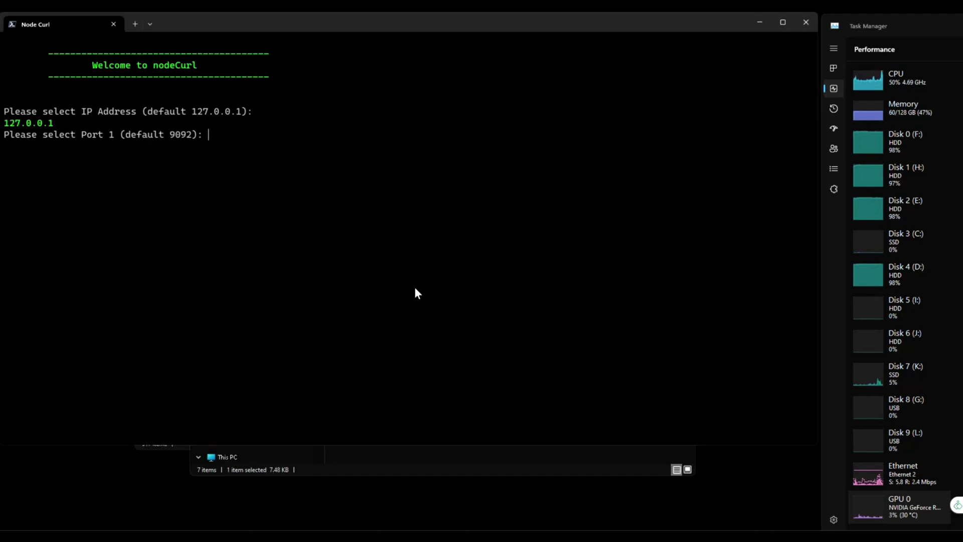
{"action": "type", "text": "9001"}
{"action": "key", "text": "Return"}
{"action": "type", "text": "900"}
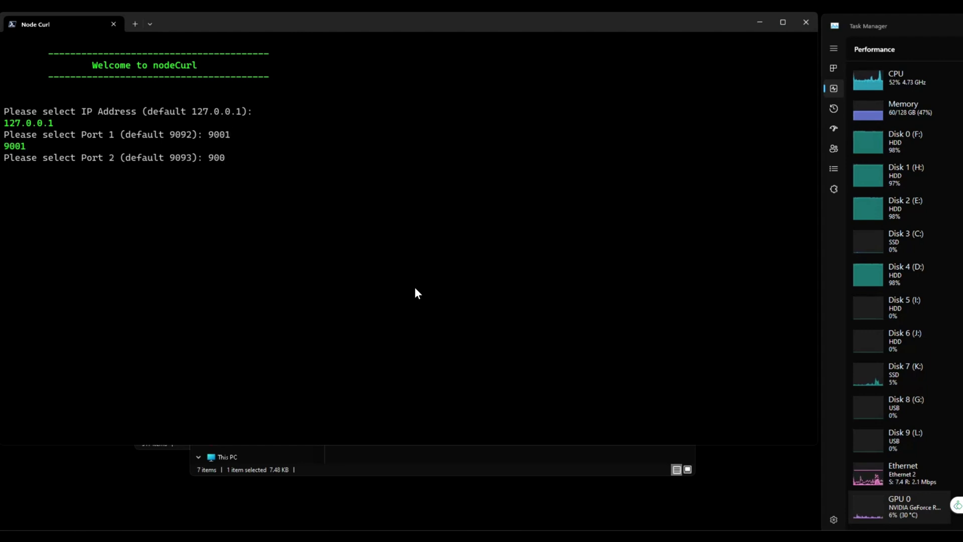
{"action": "key", "text": "Return"}
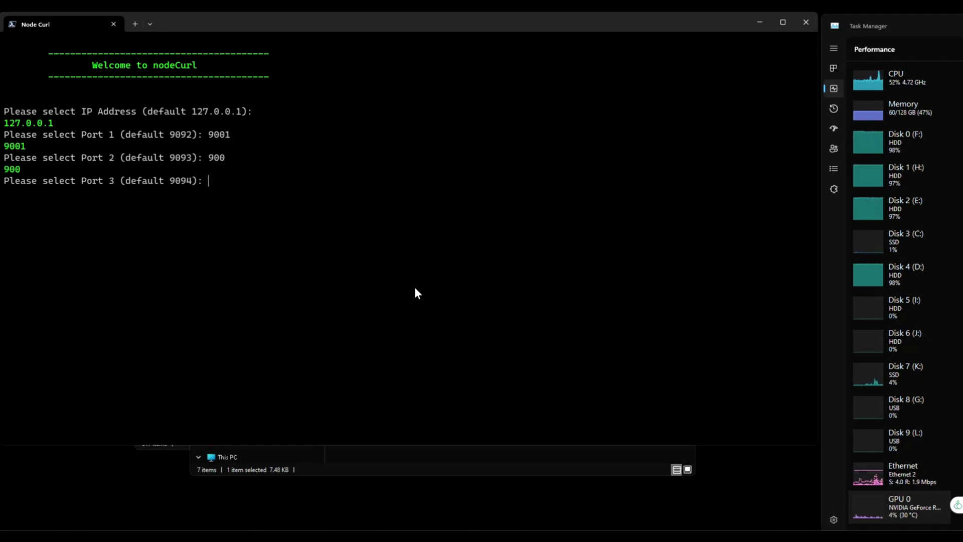
{"action": "type", "text": "9004"}
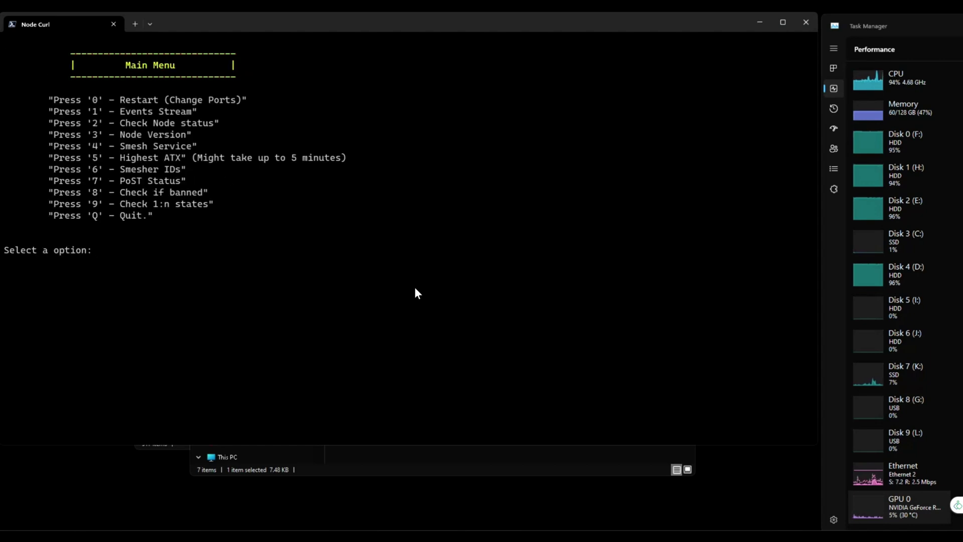
Run nodeCurl's Check 1:n states option, examine the listed state and key name, and close nodeCurl
{"action": "left_click_drag", "start_coordinate": [45, 204], "coordinate": [186, 203]}
{"action": "key", "text": "9"}
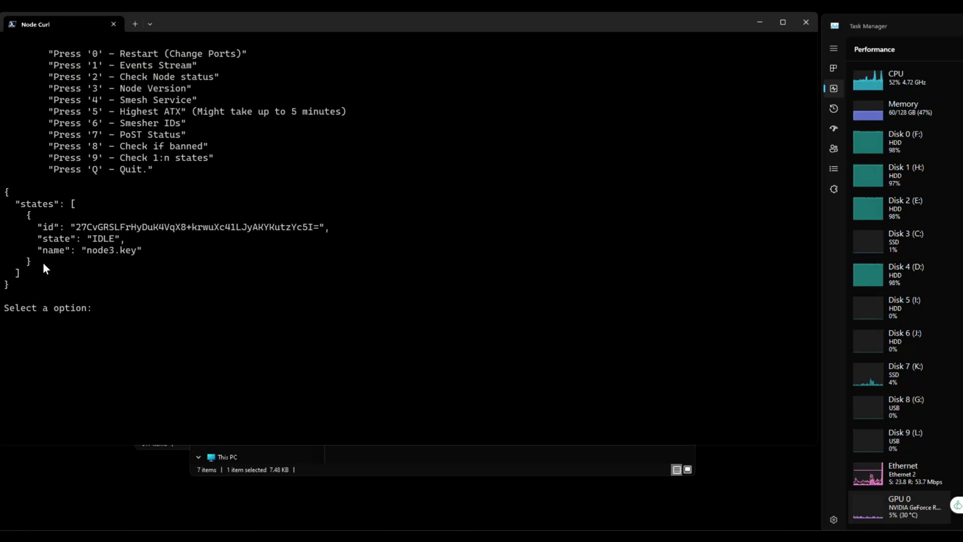
{"action": "left_click_drag", "start_coordinate": [99, 240], "coordinate": [121, 238]}
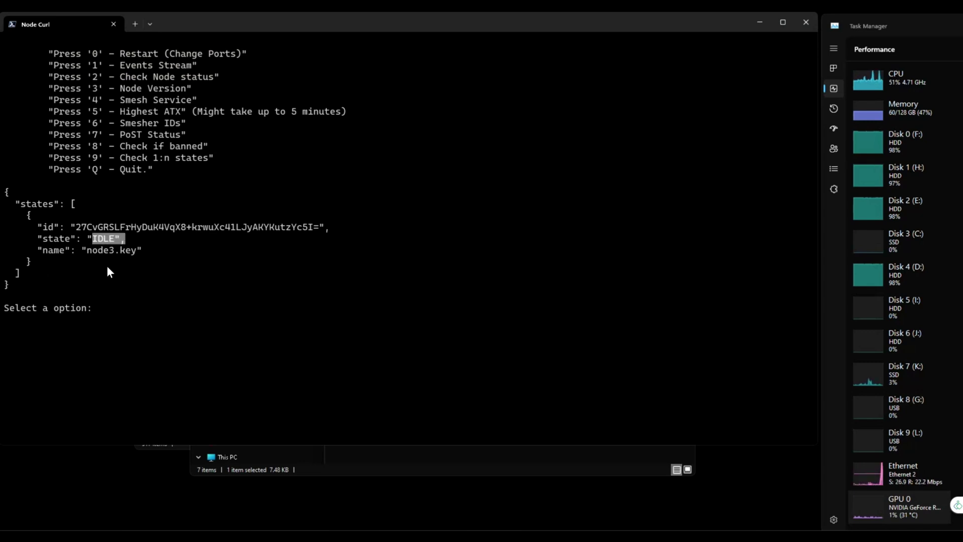
{"action": "left_click_drag", "start_coordinate": [40, 251], "coordinate": [157, 251]}
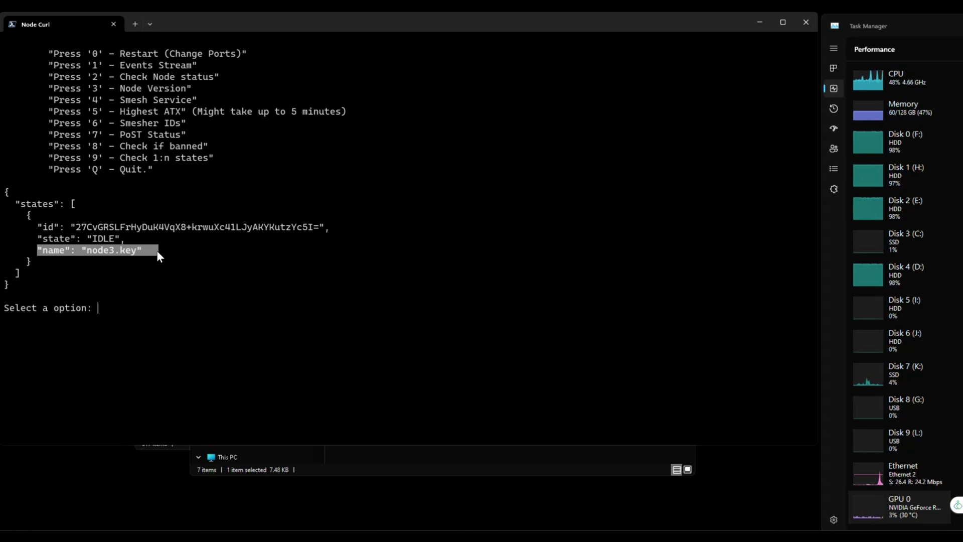
{"action": "key", "text": "ctrl+c"}
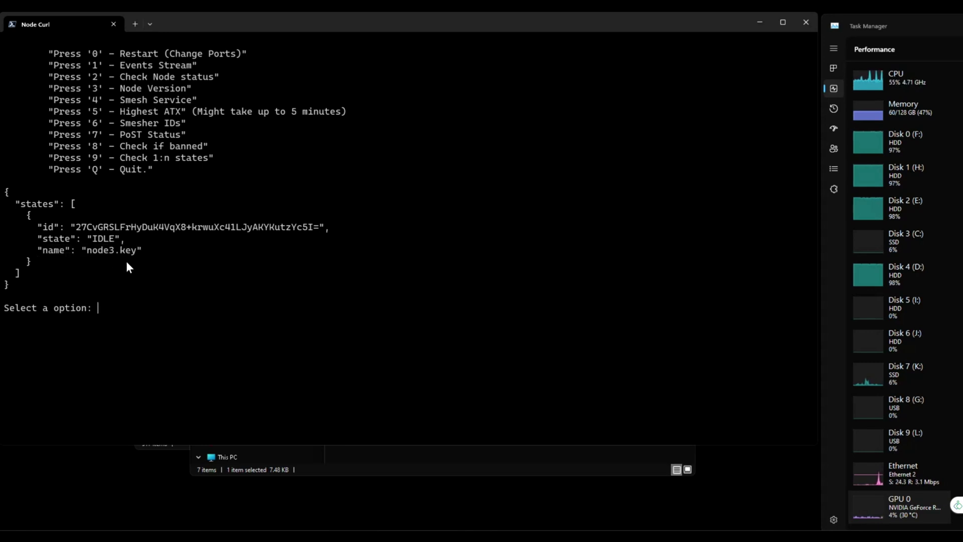
{"action": "left_click", "coordinate": [806, 21]}
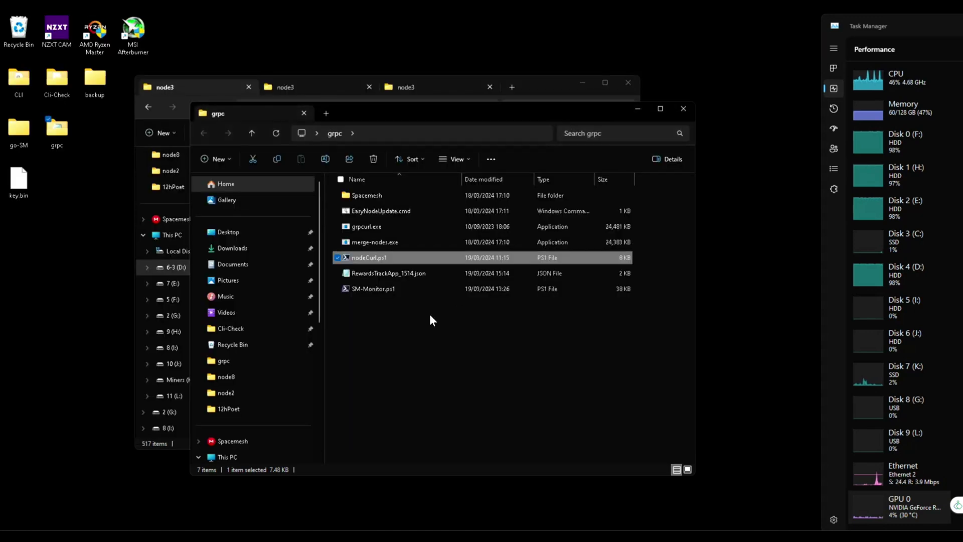
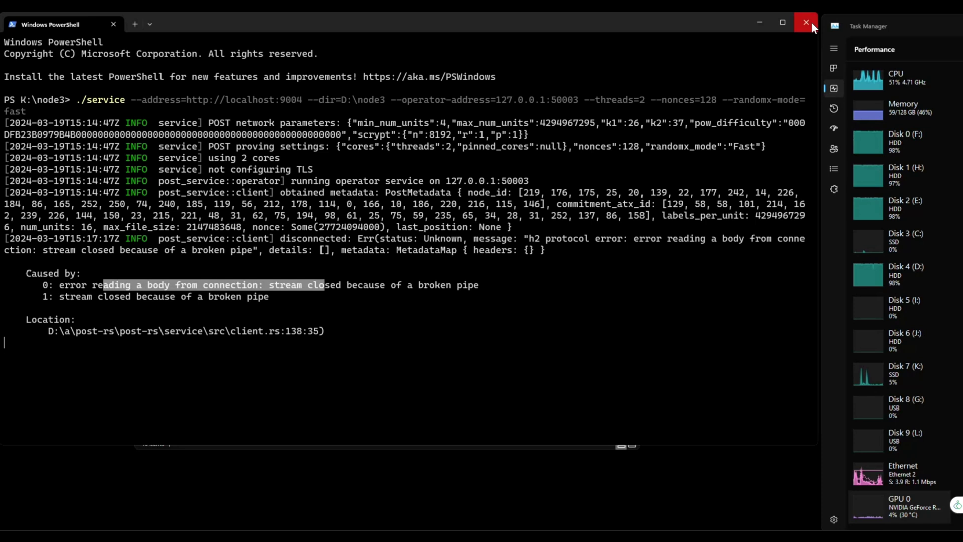
Close the PowerShell window of node3's PoST service and look inside the sm_data folder of K:\node2
{"action": "left_click", "coordinate": [809, 22]}
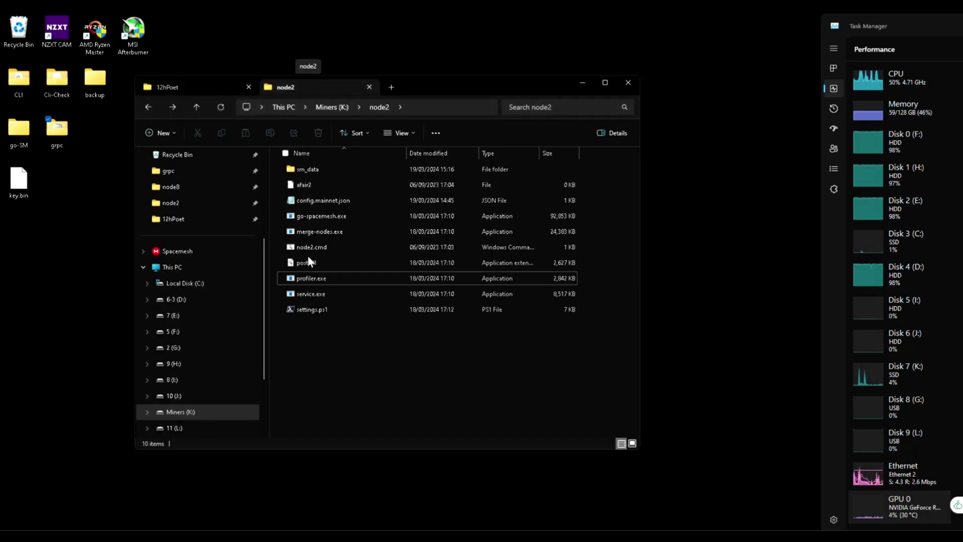
{"action": "left_click", "coordinate": [315, 170]}
{"action": "double_click", "coordinate": [315, 169]}
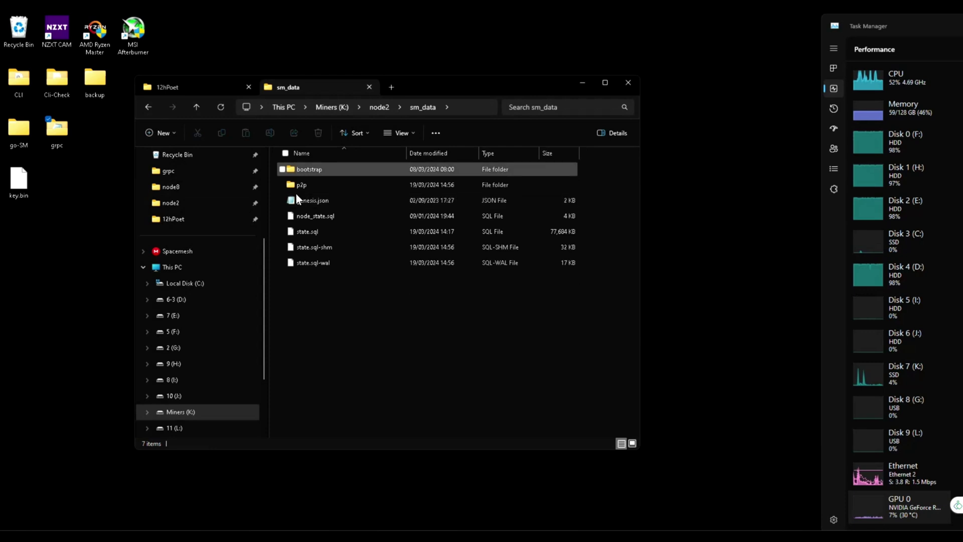
Go back to the K:\node2 folder and open its settings.ps1 in Notepad++
{"action": "left_click", "coordinate": [148, 108]}
{"action": "right_click", "coordinate": [306, 307]}
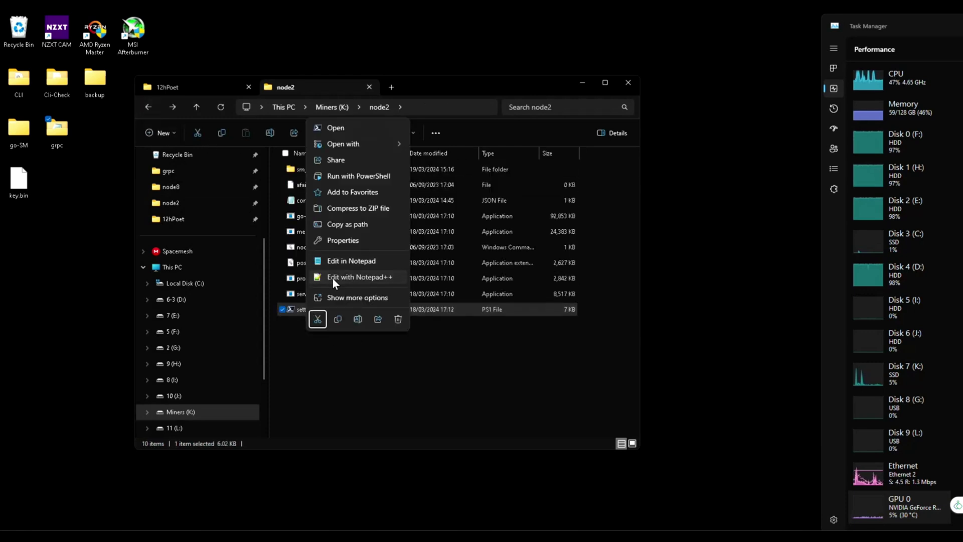
{"action": "left_click", "coordinate": [333, 279]}
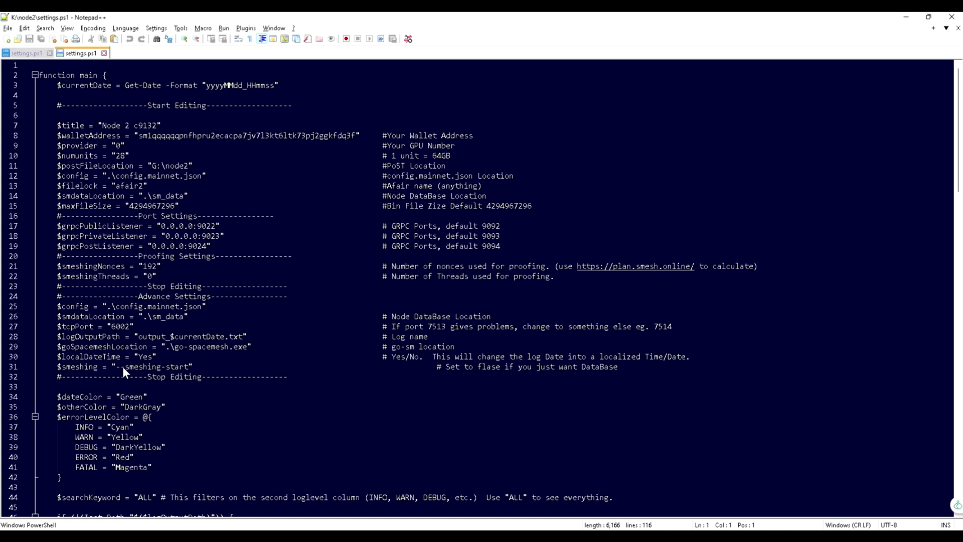
Clear the --smeshing-start value of $smeshing in node2's settings.ps1, save the file, and close it and minimize Notepad++
{"action": "left_click_drag", "start_coordinate": [116, 367], "coordinate": [190, 368]}
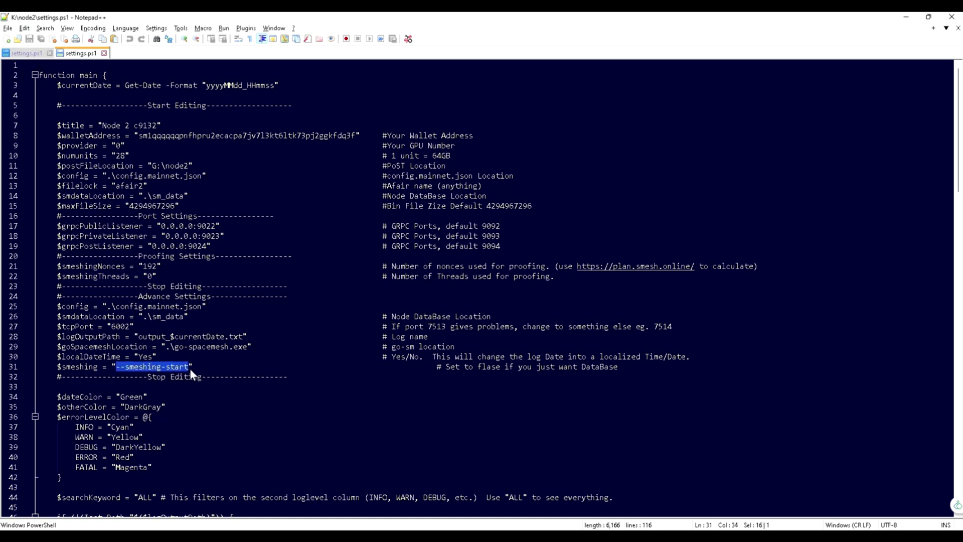
{"action": "key", "text": "Delete"}
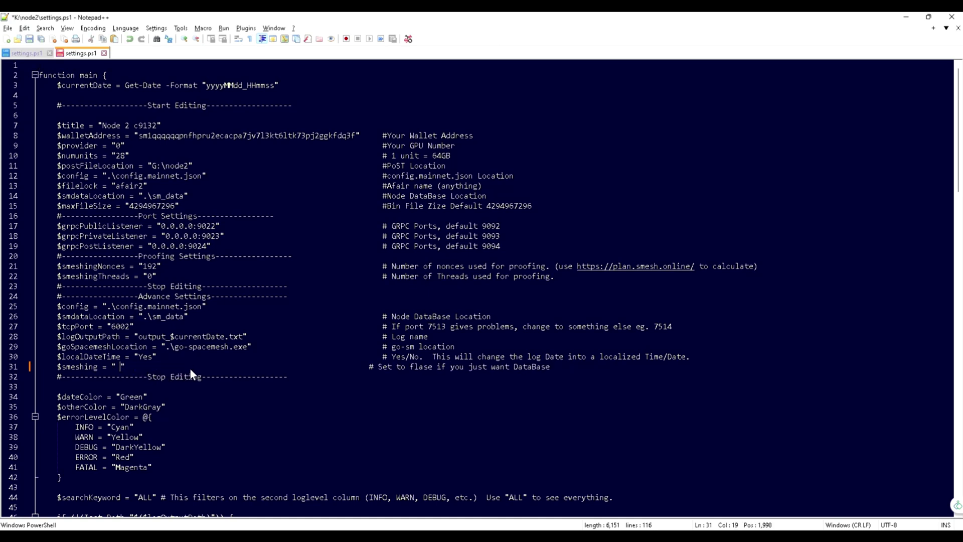
{"action": "left_click", "coordinate": [198, 245]}
{"action": "key", "text": "ctrl+s"}
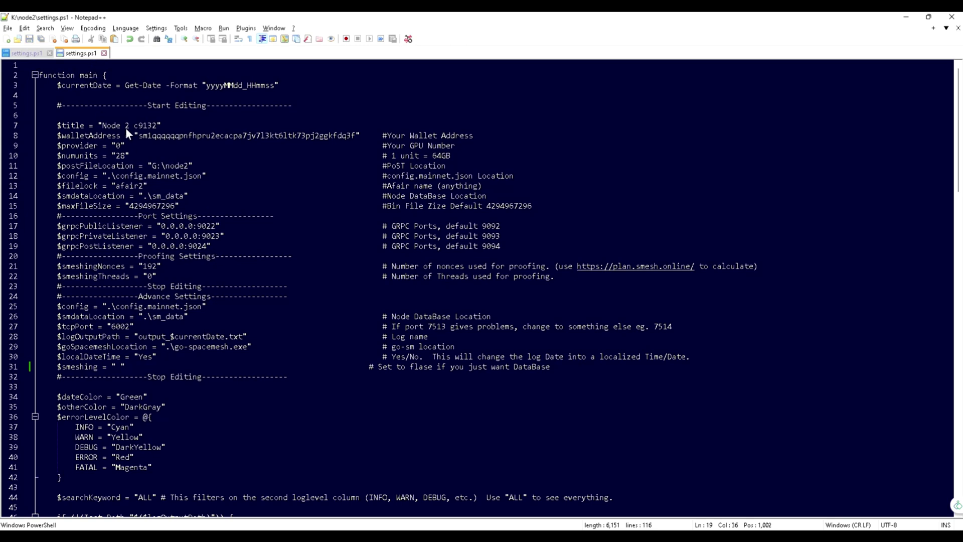
{"action": "left_click", "coordinate": [103, 54]}
{"action": "left_click", "coordinate": [905, 19]}
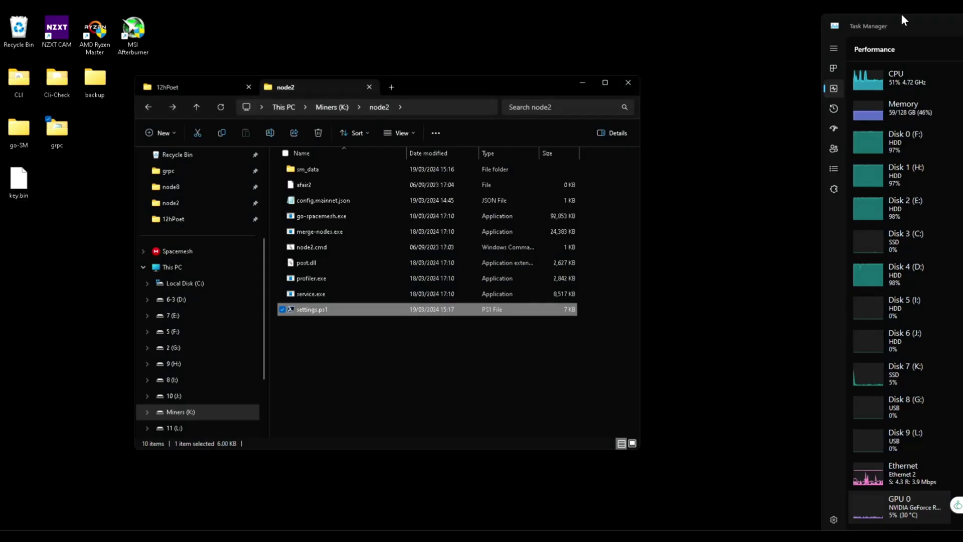
Run settings.ps1 from K:\node2 until the app has started, and close its terminal window
{"action": "double_click", "coordinate": [306, 310]}
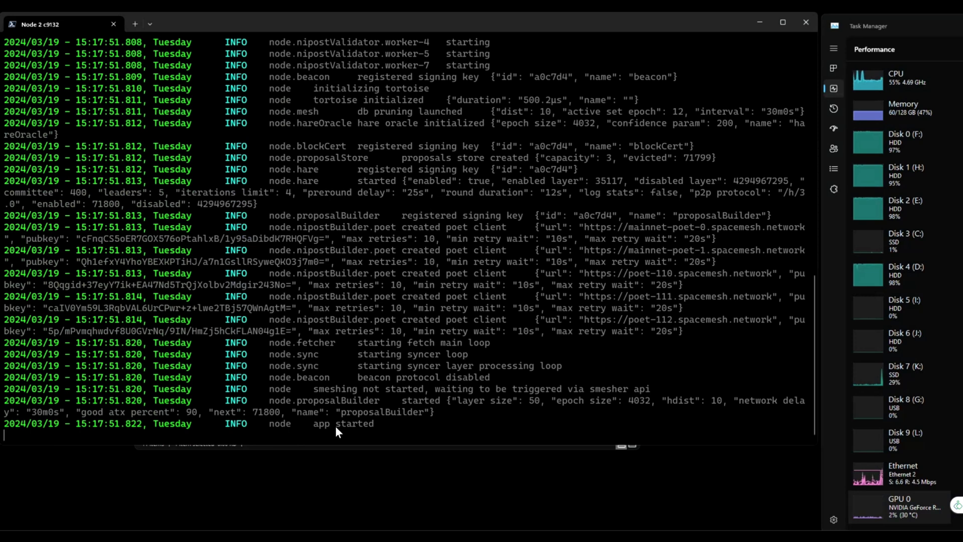
{"action": "left_click", "coordinate": [811, 23]}
{"action": "key", "text": "Delete"}
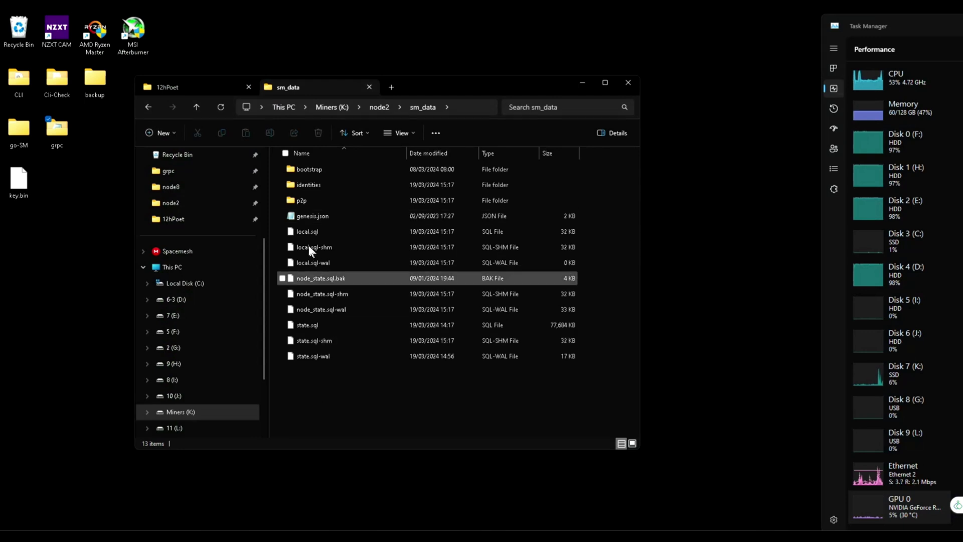
Rename local.key in node2's sm_data\identities folder to node2.key
{"action": "double_click", "coordinate": [313, 188]}
{"action": "left_click", "coordinate": [309, 169]}
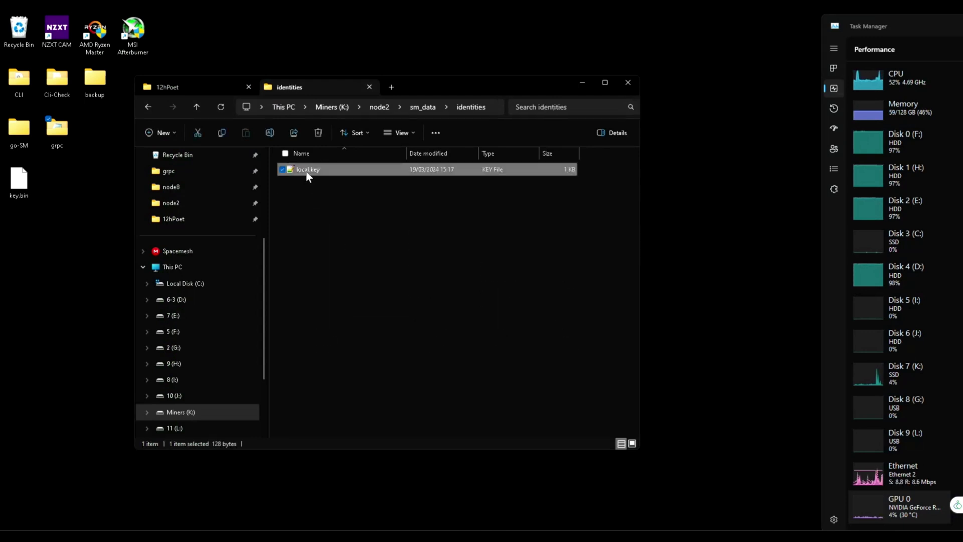
{"action": "key", "text": "F2"}
{"action": "type", "text": "node2"}
{"action": "key", "text": "Return"}
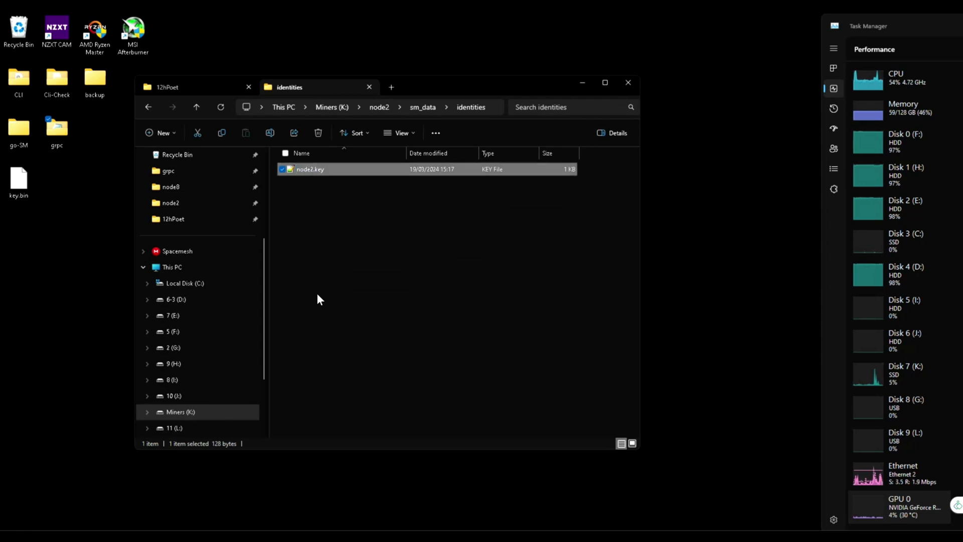
Switch to the K:\12hPoet folder and open PowerShell there
{"action": "left_click", "coordinate": [191, 87]}
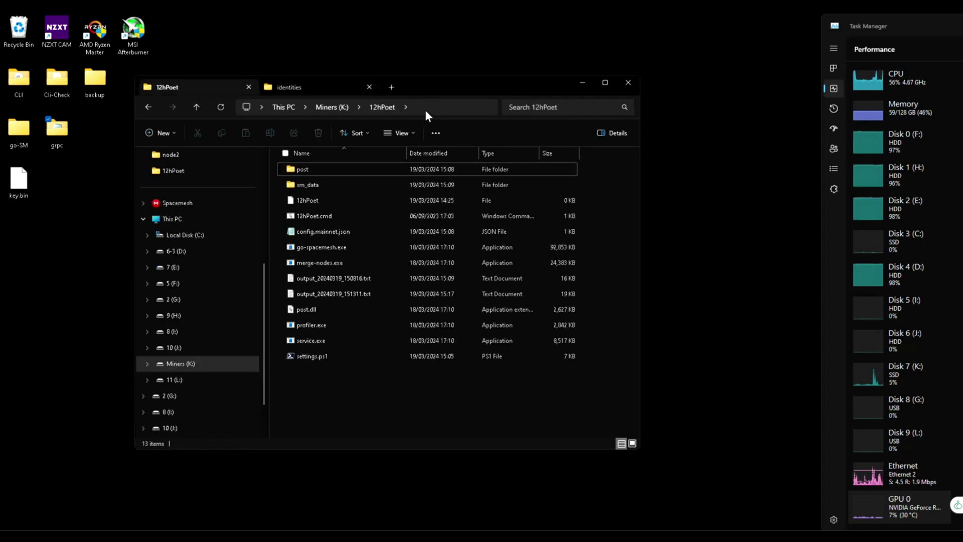
{"action": "left_click", "coordinate": [444, 108]}
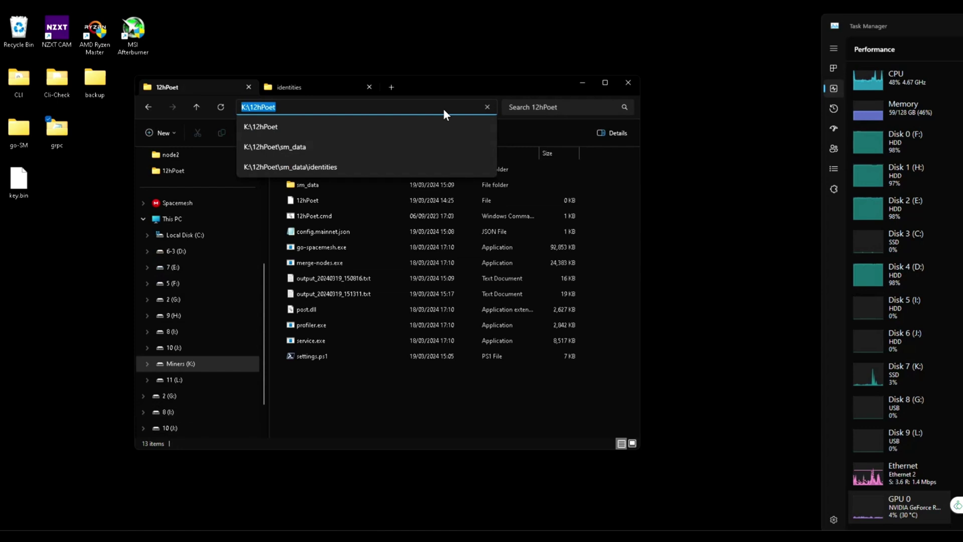
{"action": "type", "text": "power"}
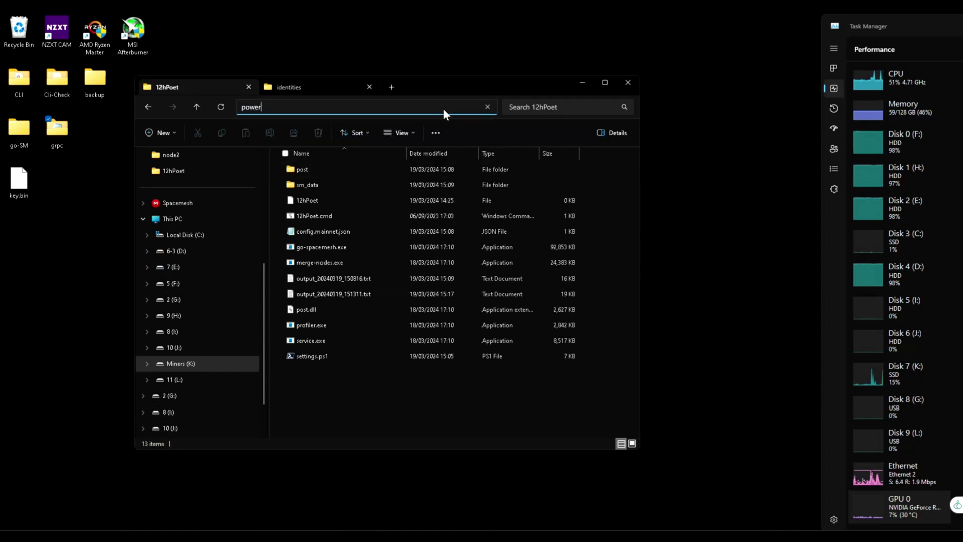
{"action": "type", "text": "shell"}
{"action": "key", "text": "Return"}
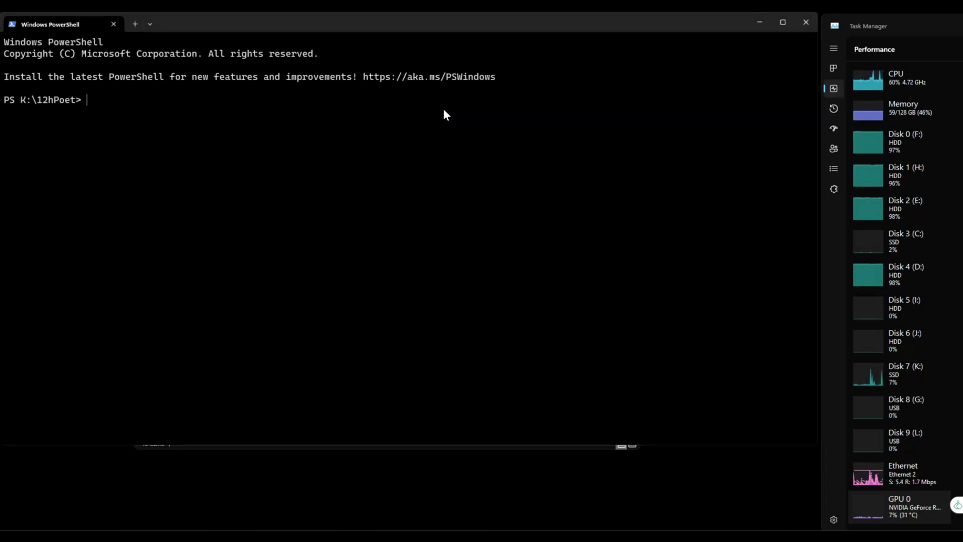
Run ./merge-nodes --from K:\node2\sm_data --to K:\12hPoet\sm_data
{"action": "type", "text": "./merge-nodes --from K:\\node3\\sm_data --to K:\\12hPoet\\sm_data"}
{"action": "key", "text": "Left"}
{"action": "key", "text": "Left"}
{"action": "key", "text": "Left"}
{"action": "key", "text": "Left"}
{"action": "key", "text": "Left"}
{"action": "key", "text": "Left"}
{"action": "key", "text": "Left"}
{"action": "key", "text": "Left"}
{"action": "key", "text": "Left"}
{"action": "key", "text": "Left"}
{"action": "key", "text": "Left"}
{"action": "key", "text": "Left"}
{"action": "key", "text": "Left"}
{"action": "key", "text": "Left"}
{"action": "key", "text": "Left"}
{"action": "key", "text": "Left"}
{"action": "key", "text": "Left"}
{"action": "key", "text": "Left"}
{"action": "key", "text": "Left"}
{"action": "key", "text": "Left"}
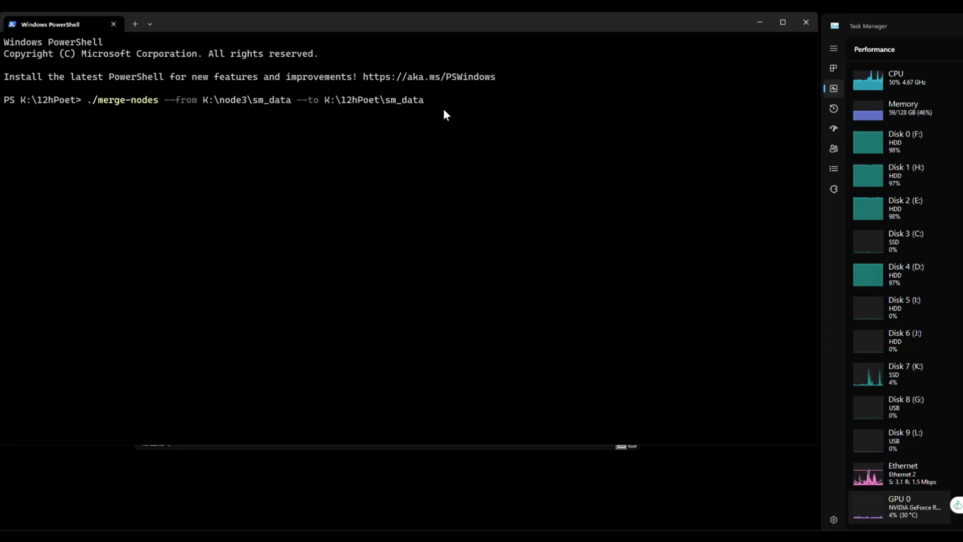
{"action": "key", "text": "BackSpace"}
{"action": "type", "text": "2"}
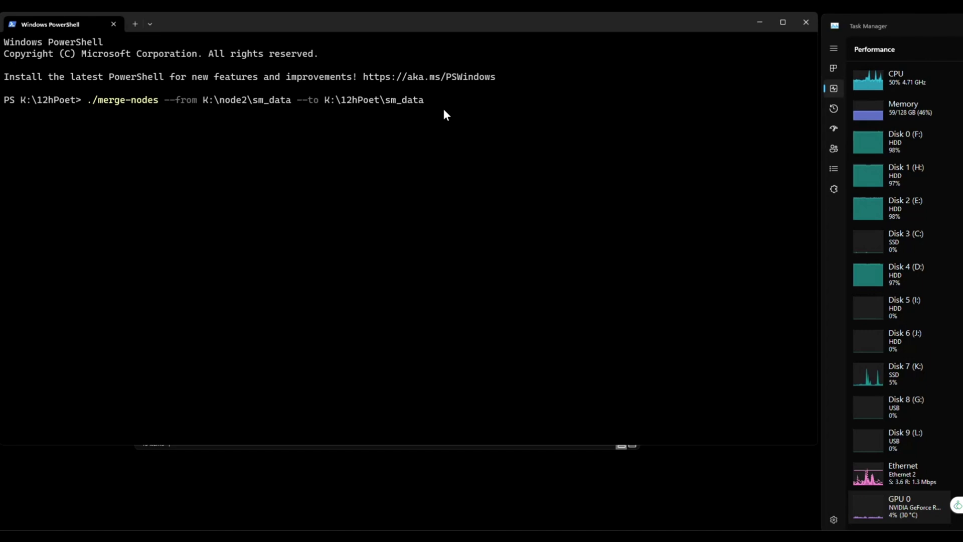
{"action": "key", "text": "Return"}
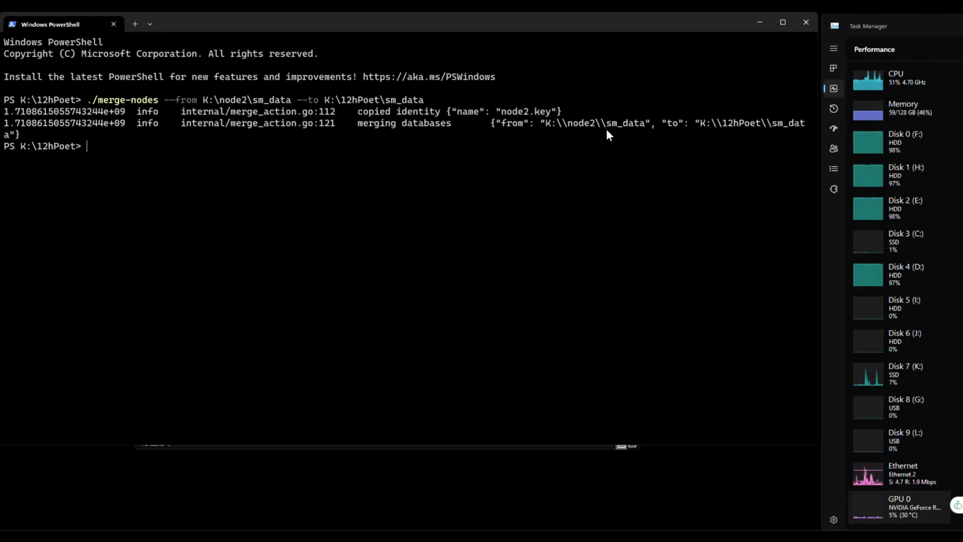
Close the merge's PowerShell window, start the 12hPoet node with its settings.ps1, and minimize the node's terminal
{"action": "left_click", "coordinate": [807, 22]}
{"action": "left_click", "coordinate": [320, 360]}
{"action": "double_click", "coordinate": [319, 361]}
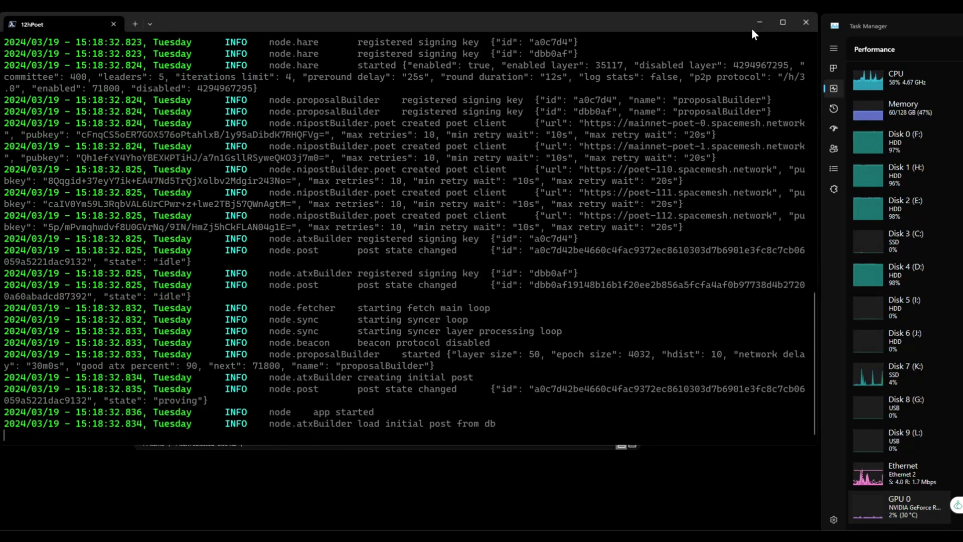
{"action": "left_click", "coordinate": [759, 24]}
Go back to the K:\node2 folder and open PowerShell there
{"action": "left_click", "coordinate": [314, 89]}
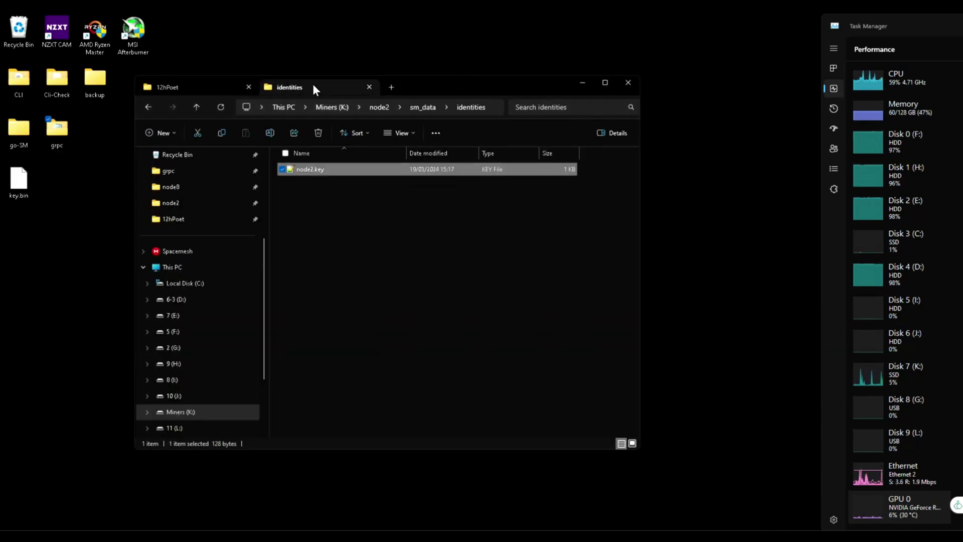
{"action": "left_click", "coordinate": [358, 262]}
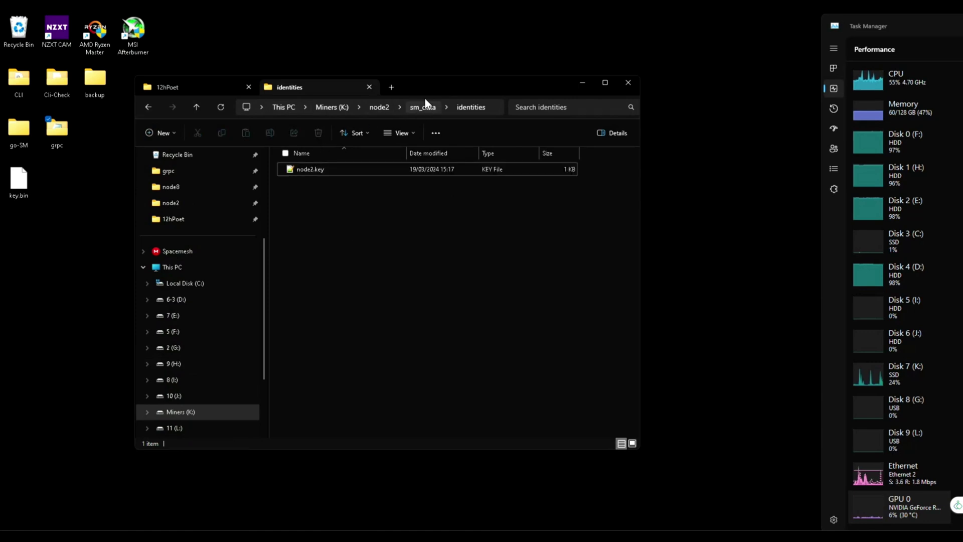
{"action": "left_click", "coordinate": [378, 108]}
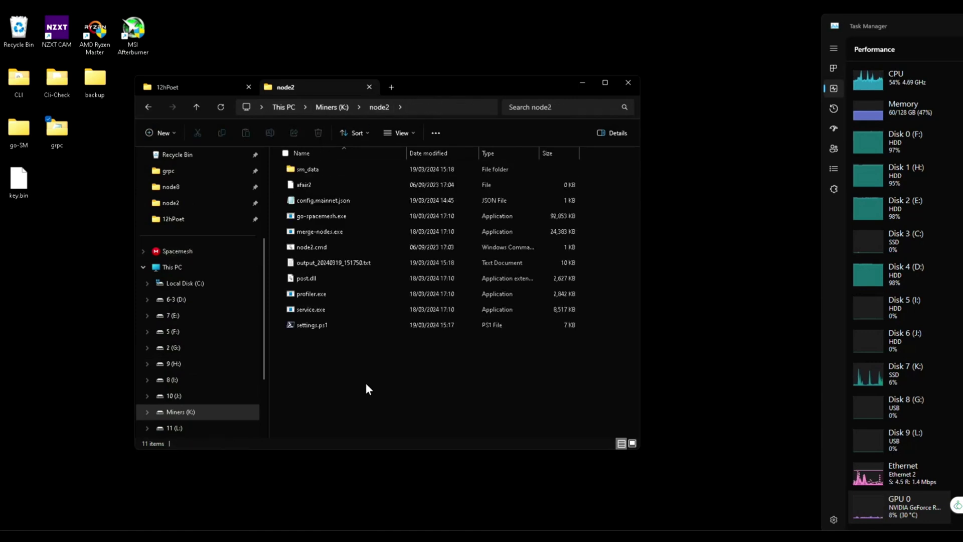
{"action": "left_click", "coordinate": [440, 107]}
{"action": "type", "text": "powershe"}
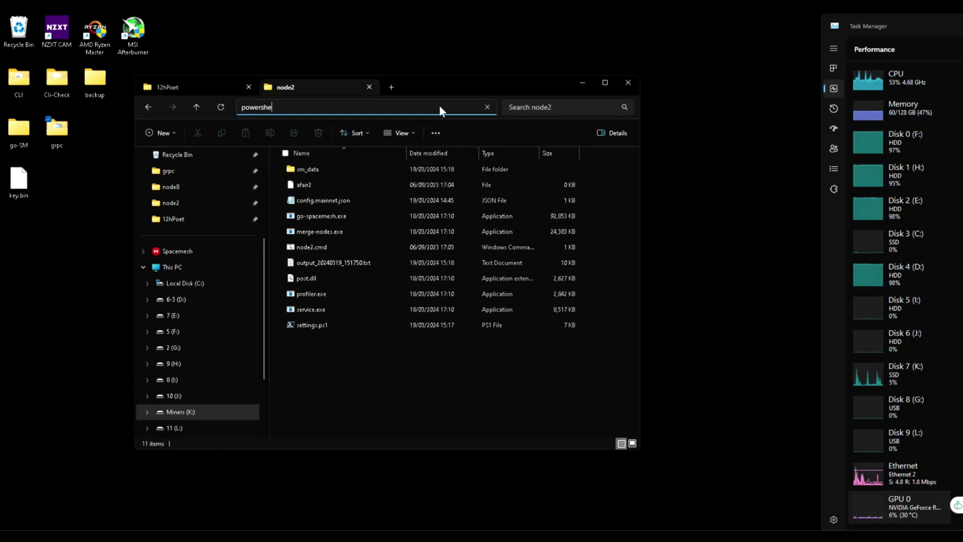
{"action": "type", "text": "ll"}
{"action": "key", "text": "Return"}
Recall node3's ./service command from the history and set its operator-address to 127.0.0.1:50002
{"action": "type", "text": "./merge-nodes --from K:\\node2\\sm_data --to K:\\12hPoet\\sm_data"}
{"action": "key", "text": "Up"}
{"action": "key", "text": "ctrl+Left"}
{"action": "key", "text": "ctrl+Left"}
{"action": "key", "text": "ctrl+Left"}
{"action": "key", "text": "ctrl+Left"}
{"action": "key", "text": "ctrl+Left"}
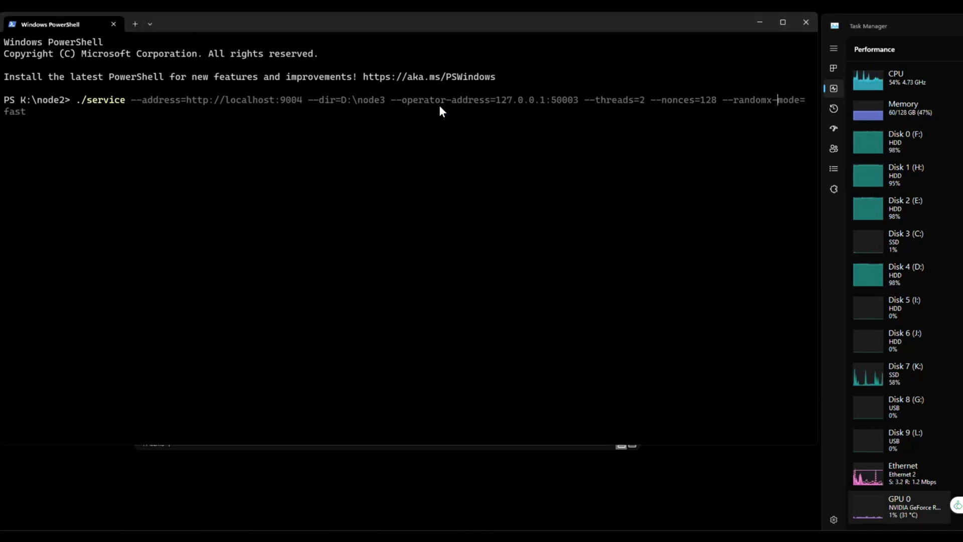
{"action": "key", "text": "Left"}
{"action": "key", "text": "Left"}
{"action": "key", "text": "Left"}
{"action": "key", "text": "Left"}
{"action": "key", "text": "Left"}
{"action": "key", "text": "Left"}
{"action": "key", "text": "Left"}
{"action": "key", "text": "Left"}
{"action": "key", "text": "Left"}
{"action": "key", "text": "Left"}
{"action": "key", "text": "Left"}
{"action": "key", "text": "Left"}
{"action": "key", "text": "Left"}
{"action": "key", "text": "Left"}
{"action": "key", "text": "Left"}
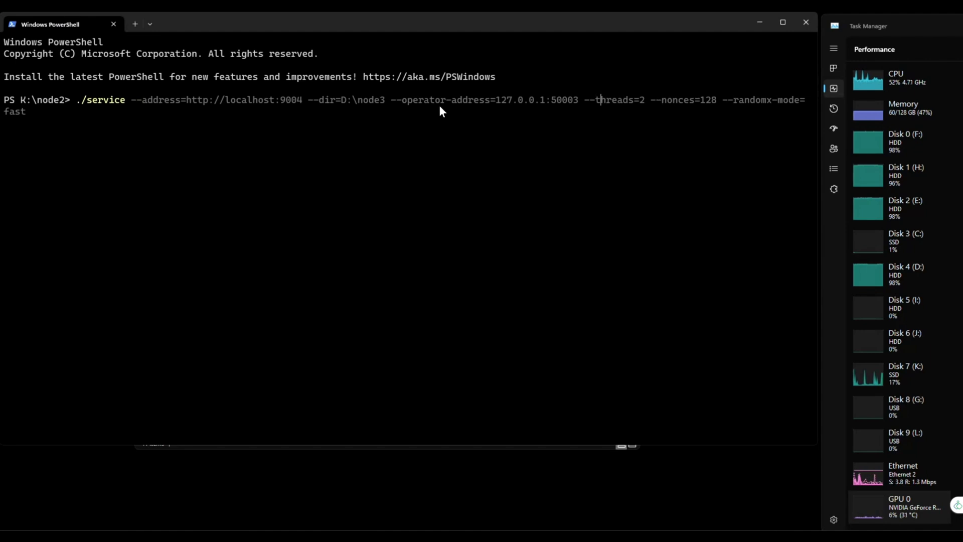
{"action": "key", "text": "BackSpace"}
{"action": "type", "text": "2"}
Check the node2 folder on the G: drive in a new File Explorer tab, and set the service command's --dir to G:\node2
{"action": "key", "text": "Left"}
{"action": "key", "text": "Left"}
{"action": "key", "text": "Left"}
{"action": "key", "text": "Left"}
{"action": "key", "text": "Left"}
{"action": "key", "text": "Left"}
{"action": "key", "text": "Left"}
{"action": "key", "text": "Left"}
{"action": "key", "text": "Left"}
{"action": "key", "text": "Left"}
{"action": "key", "text": "Left"}
{"action": "key", "text": "Left"}
{"action": "key", "text": "Left"}
{"action": "key", "text": "Left"}
{"action": "key", "text": "Left"}
{"action": "key", "text": "Left"}
{"action": "key", "text": "Left"}
{"action": "key", "text": "Left"}
{"action": "key", "text": "Left"}
{"action": "key", "text": "Left"}
{"action": "key", "text": "Left"}
{"action": "key", "text": "Left"}
{"action": "key", "text": "Left"}
{"action": "key", "text": "Left"}
{"action": "key", "text": "Left"}
{"action": "key", "text": "Left"}
{"action": "key", "text": "Left"}
{"action": "key", "text": "Left"}
{"action": "key", "text": "Left"}
{"action": "key", "text": "Left"}
{"action": "key", "text": "Left"}
{"action": "key", "text": "Left"}
{"action": "key", "text": "Left"}
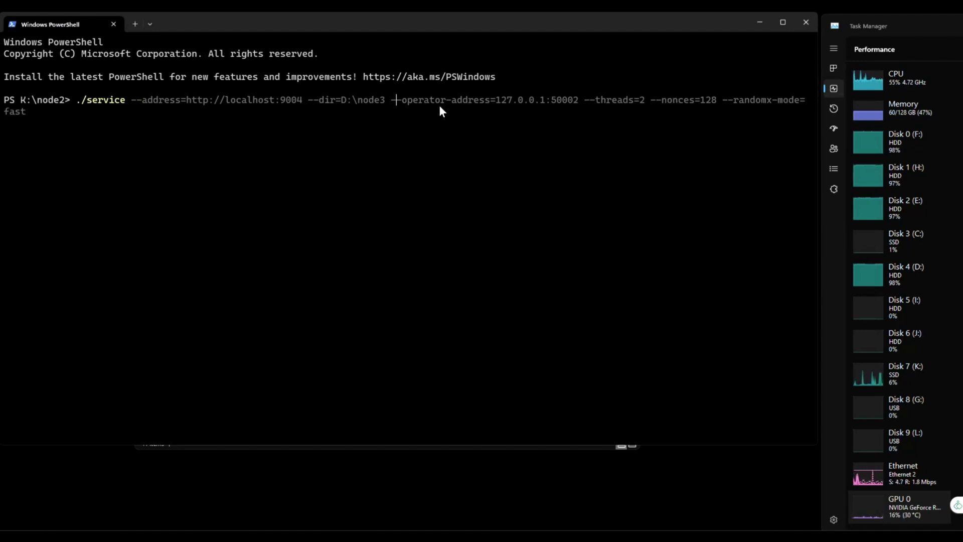
{"action": "key", "text": "Right"}
{"action": "key", "text": "Right"}
{"action": "key", "text": "Right"}
{"action": "key", "text": "Right"}
{"action": "key", "text": "Right"}
{"action": "key", "text": "Right"}
{"action": "key", "text": "Right"}
{"action": "key", "text": "Right"}
{"action": "key", "text": "Right"}
{"action": "key", "text": "Right"}
{"action": "key", "text": "Right"}
{"action": "key", "text": "Right"}
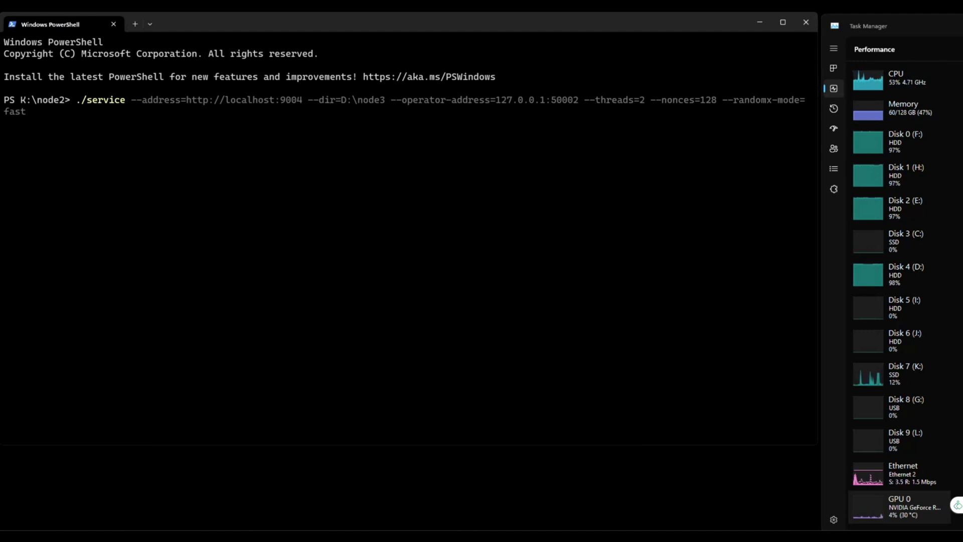
{"action": "key", "text": "alt+Tab"}
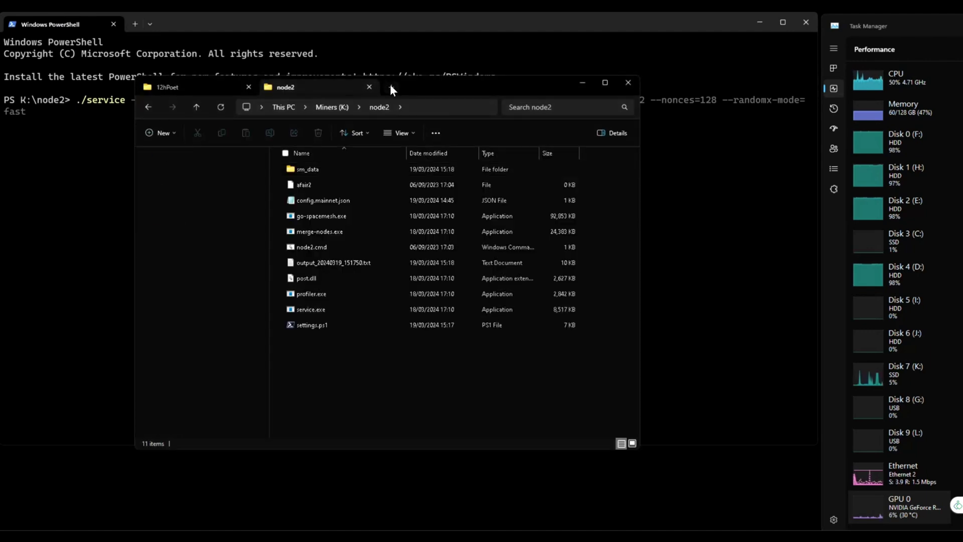
{"action": "left_click", "coordinate": [390, 85]}
{"action": "scroll", "coordinate": [182, 357], "scroll_direction": "down", "scroll_amount": 4}
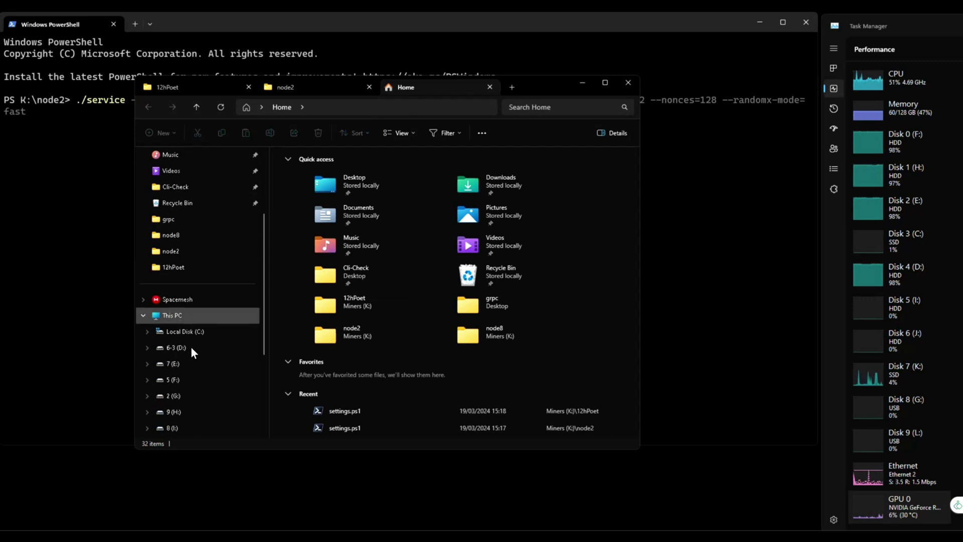
{"action": "left_click", "coordinate": [171, 397]}
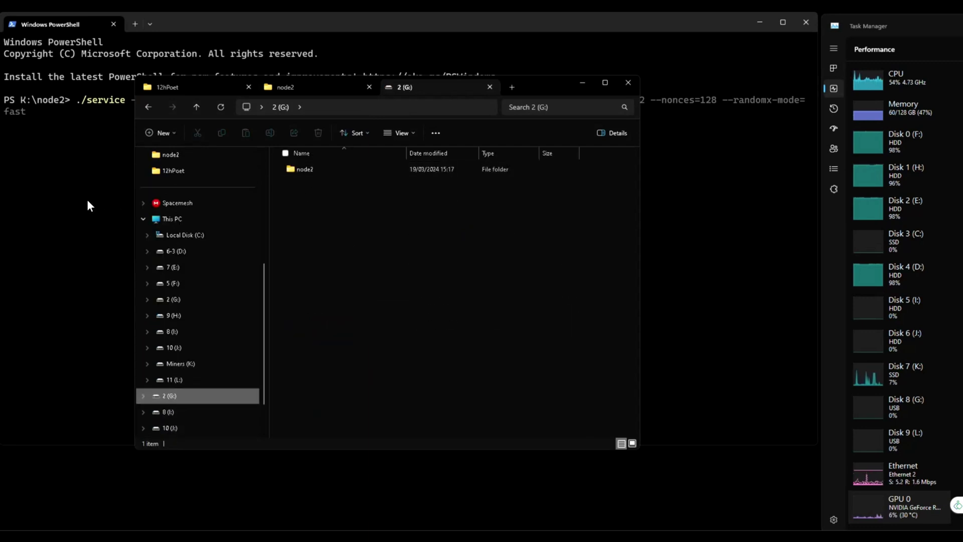
{"action": "left_click", "coordinate": [87, 201]}
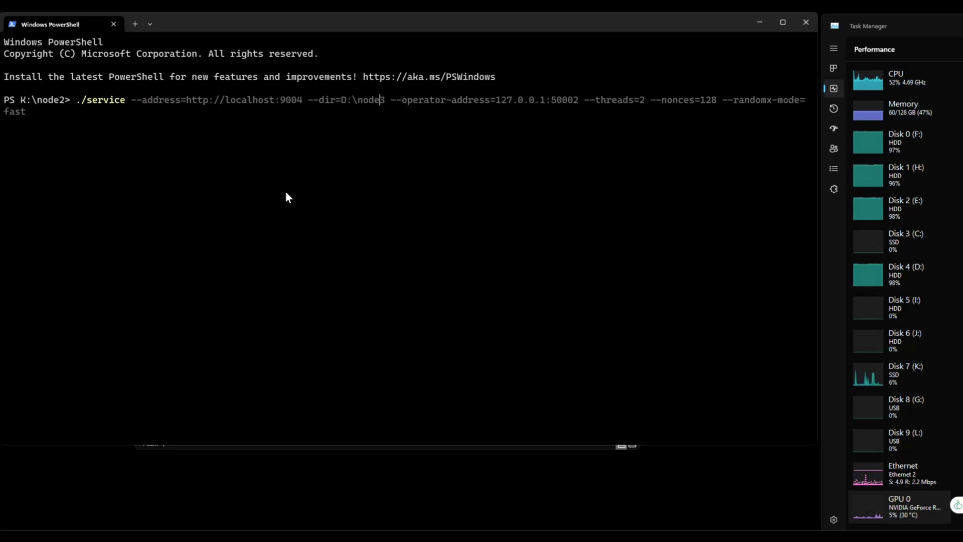
{"action": "key", "text": "BackSpace"}
{"action": "type", "text": "2"}
{"action": "key", "text": "Left"}
{"action": "key", "text": "Left"}
{"action": "key", "text": "Left"}
{"action": "key", "text": "Left"}
{"action": "key", "text": "Left"}
{"action": "key", "text": "Left"}
{"action": "key", "text": "Left"}
{"action": "key", "text": "BackSpace"}
{"action": "type", "text": "G"}
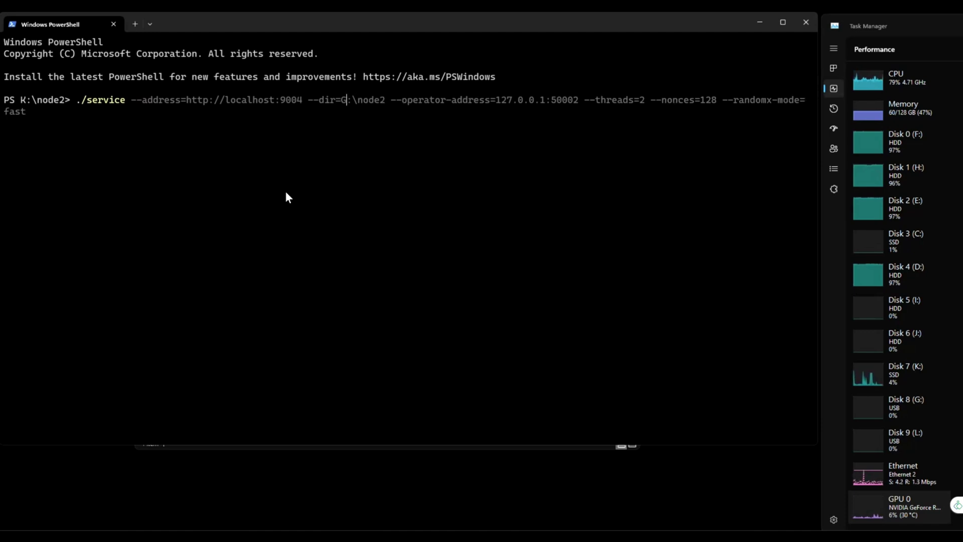
Check the remaining parameters of the node2 ./service command, run it, and minimize its terminal
{"action": "key", "text": "Right"}
{"action": "key", "text": "Right"}
{"action": "key", "text": "Right"}
{"action": "key", "text": "Right"}
{"action": "key", "text": "Right"}
{"action": "key", "text": "Right"}
{"action": "key", "text": "Right"}
{"action": "key", "text": "Right"}
{"action": "key", "text": "Right"}
{"action": "key", "text": "Right"}
{"action": "key", "text": "Right"}
{"action": "key", "text": "Right"}
{"action": "key", "text": "Right"}
{"action": "key", "text": "Right"}
{"action": "key", "text": "Right"}
{"action": "key", "text": "Right"}
{"action": "key", "text": "Right"}
{"action": "key", "text": "Right"}
{"action": "key", "text": "Right"}
{"action": "key", "text": "Right"}
{"action": "key", "text": "Right"}
{"action": "key", "text": "Right"}
{"action": "key", "text": "Right"}
{"action": "key", "text": "Right"}
{"action": "key", "text": "Right"}
{"action": "key", "text": "Right"}
{"action": "key", "text": "Right"}
{"action": "key", "text": "Right"}
{"action": "key", "text": "Right"}
{"action": "key", "text": "Right"}
{"action": "key", "text": "Right"}
{"action": "key", "text": "Right"}
{"action": "key", "text": "Right"}
{"action": "key", "text": "Right"}
{"action": "key", "text": "Right"}
{"action": "key", "text": "Right"}
{"action": "key", "text": "Right"}
{"action": "key", "text": "Right"}
{"action": "key", "text": "Right"}
{"action": "key", "text": "Right"}
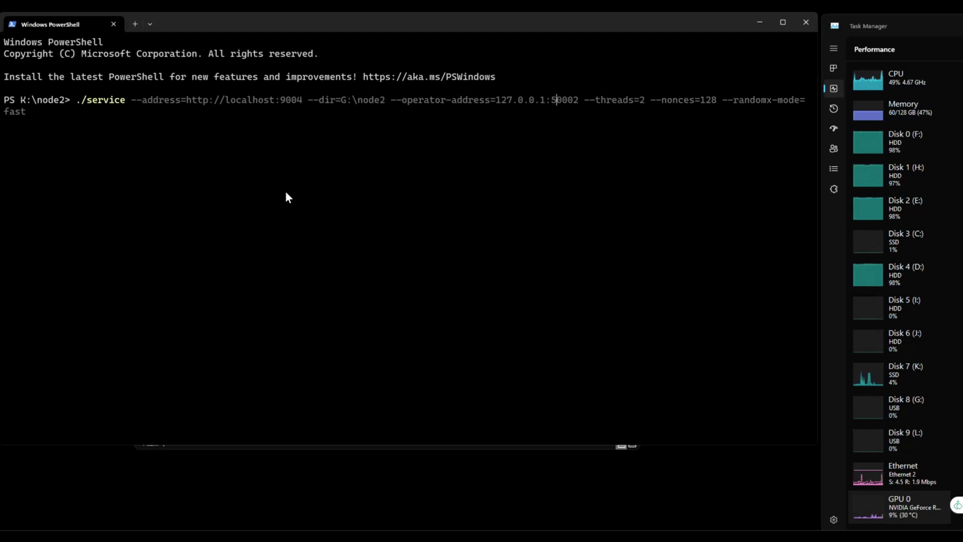
{"action": "key", "text": "Right"}
{"action": "key", "text": "Right"}
{"action": "key", "text": "Right"}
{"action": "key", "text": "Right"}
{"action": "key", "text": "Right"}
{"action": "key", "text": "Right"}
{"action": "key", "text": "Right"}
{"action": "key", "text": "Right"}
{"action": "key", "text": "Right"}
{"action": "key", "text": "Right"}
{"action": "key", "text": "Right"}
{"action": "key", "text": "Right"}
{"action": "key", "text": "Right"}
{"action": "key", "text": "Right"}
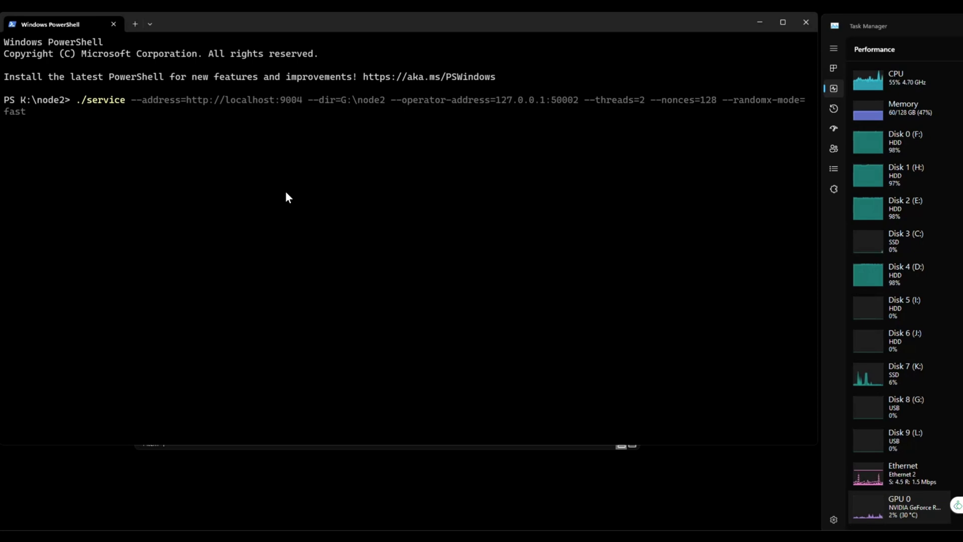
{"action": "key", "text": "Right"}
{"action": "key", "text": "Right"}
{"action": "key", "text": "Right"}
{"action": "key", "text": "Right"}
{"action": "key", "text": "Right"}
{"action": "key", "text": "Right"}
{"action": "key", "text": "Right"}
{"action": "key", "text": "Right"}
{"action": "key", "text": "Right"}
{"action": "key", "text": "Right"}
{"action": "key", "text": "Right"}
{"action": "key", "text": "Right"}
{"action": "key", "text": "Right"}
{"action": "key", "text": "Return"}
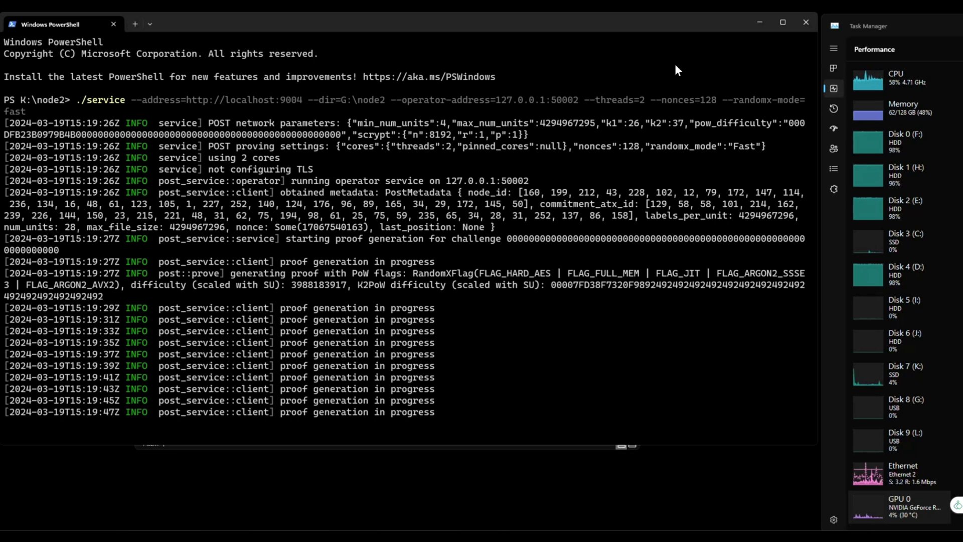
{"action": "left_click", "coordinate": [762, 22]}
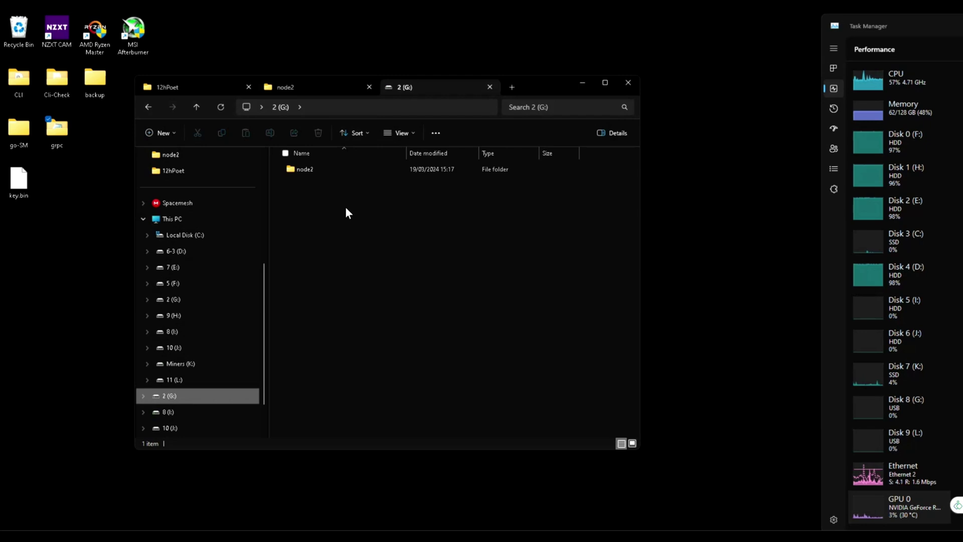
Open the node2 folder on the G: drive and check the key.bin.bak and nipost_builder_state.bin.bak files
{"action": "double_click", "coordinate": [309, 170]}
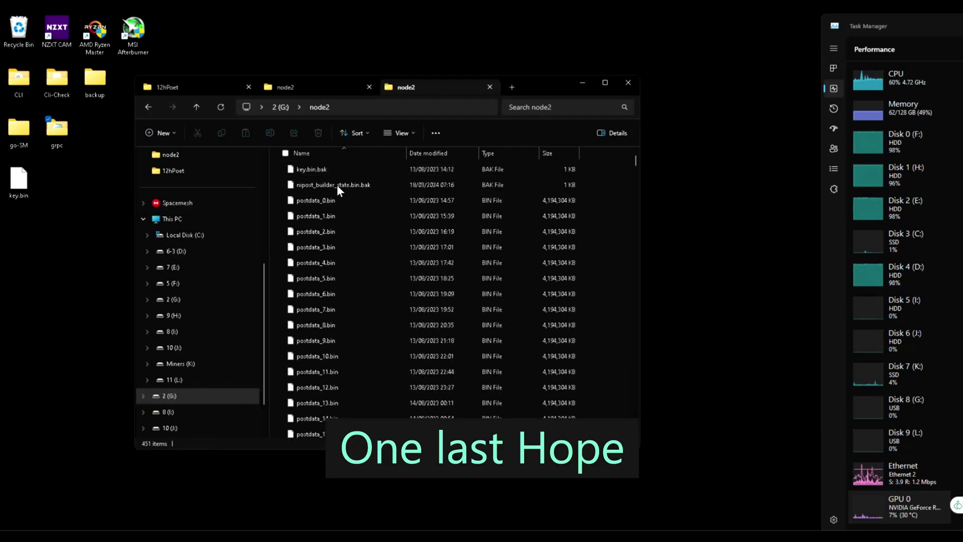
{"action": "left_click", "coordinate": [318, 170]}
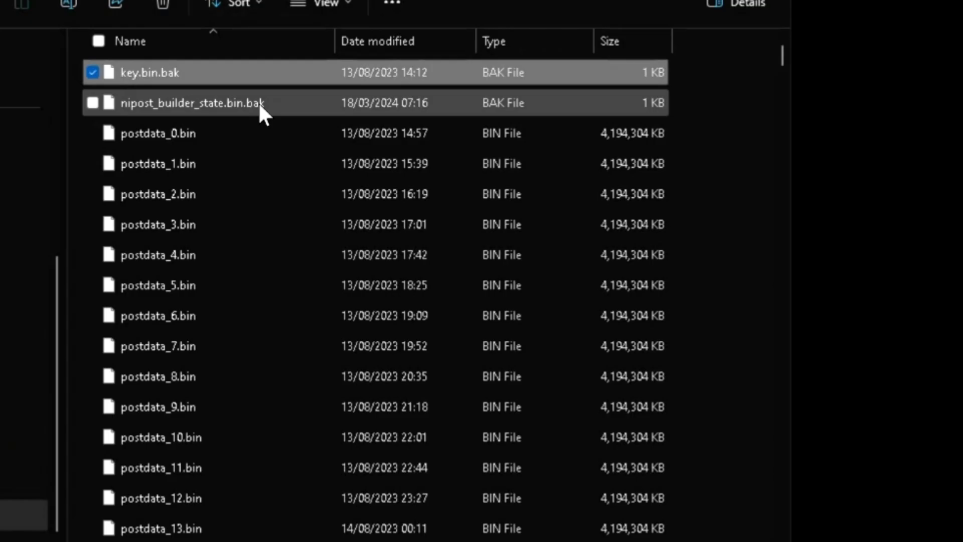
{"action": "left_click", "coordinate": [368, 184]}
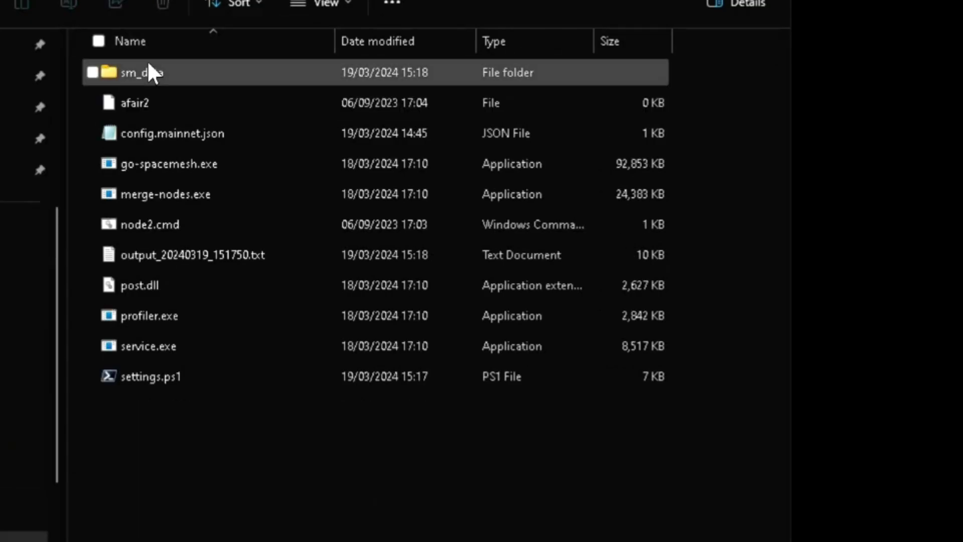
Inspect local.sql, node_state.sql.bak and the identities folder in K:\node2\sm_data, and go back to the K:\node2 folder
{"action": "double_click", "coordinate": [151, 71]}
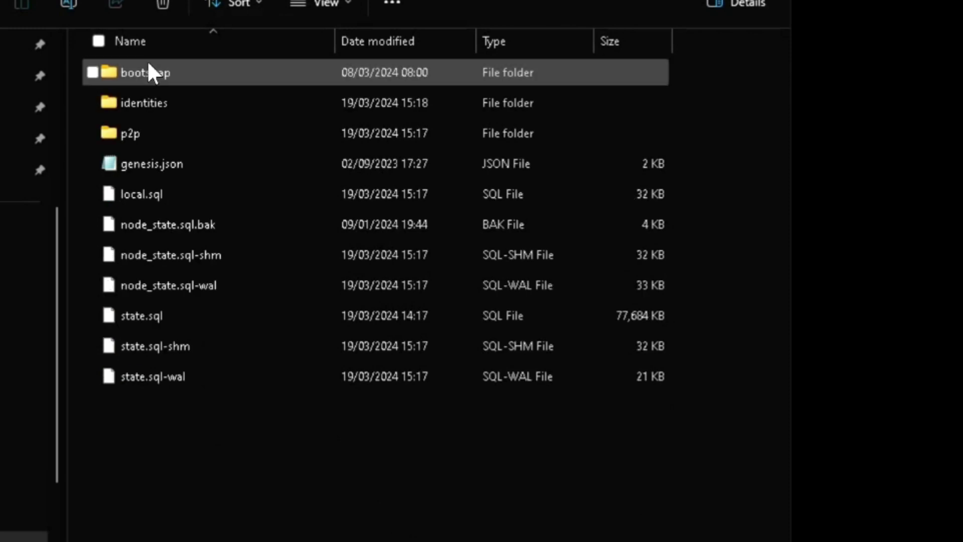
{"action": "left_click", "coordinate": [149, 194]}
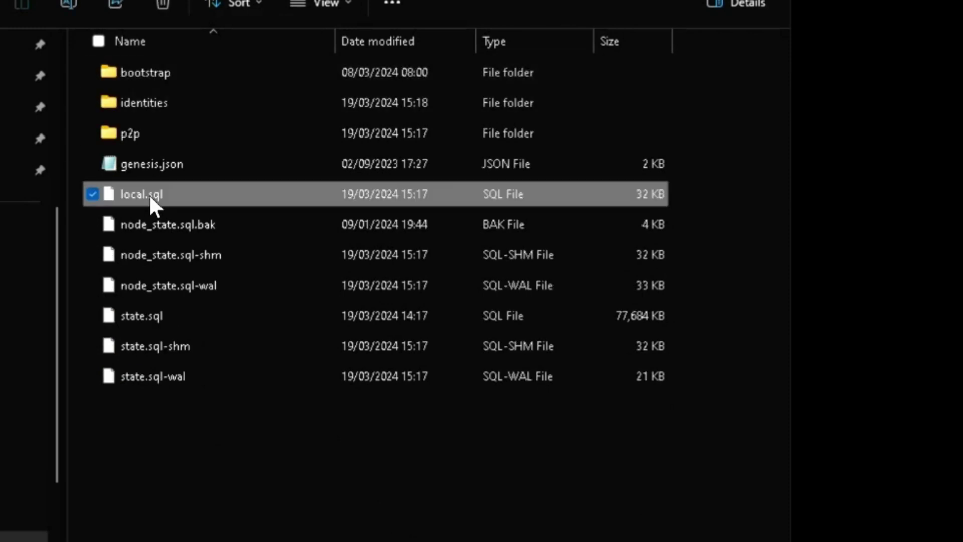
{"action": "left_click", "coordinate": [205, 227]}
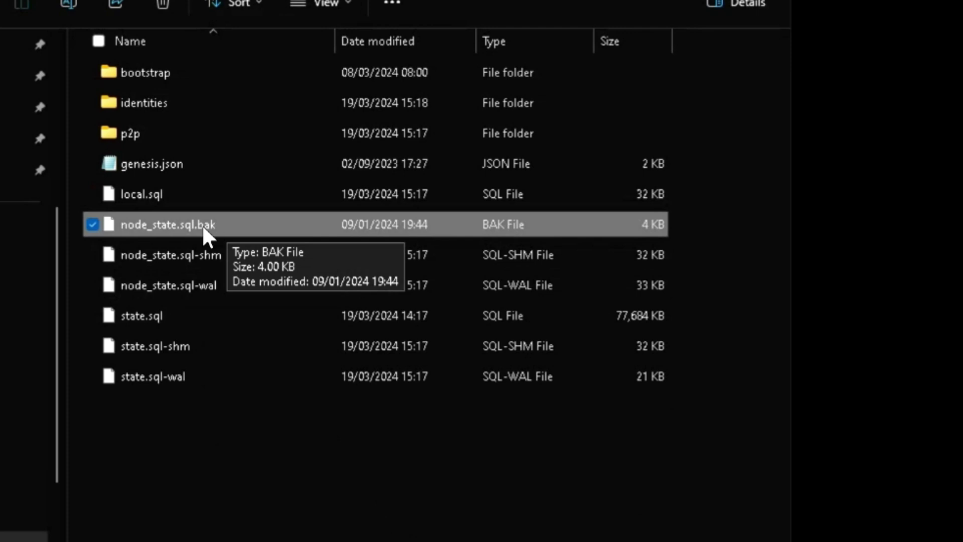
{"action": "left_click", "coordinate": [145, 104]}
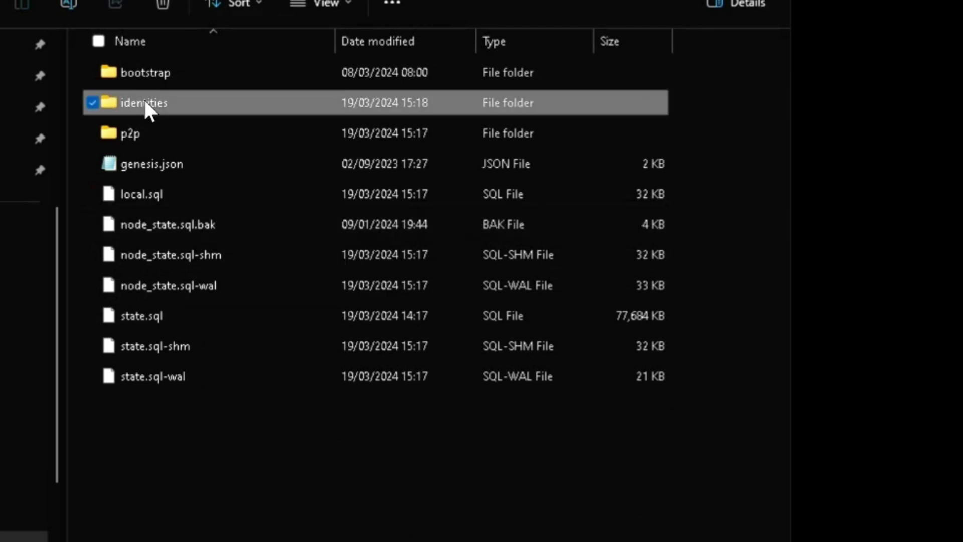
{"action": "left_click", "coordinate": [5, 60]}
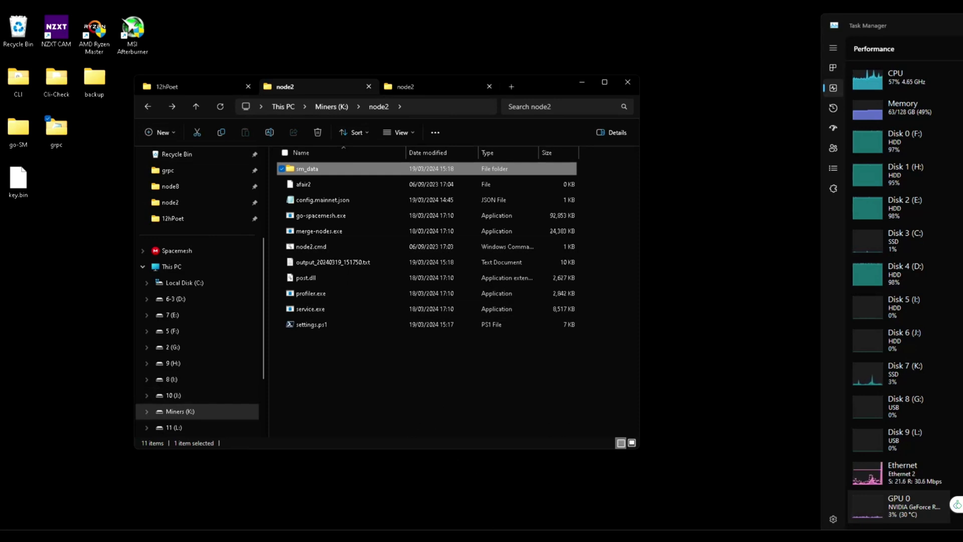
Check the proof generation output in node2's service terminal, minimize it, and return to the 12hPoet folder
{"action": "left_click", "coordinate": [920, 495]}
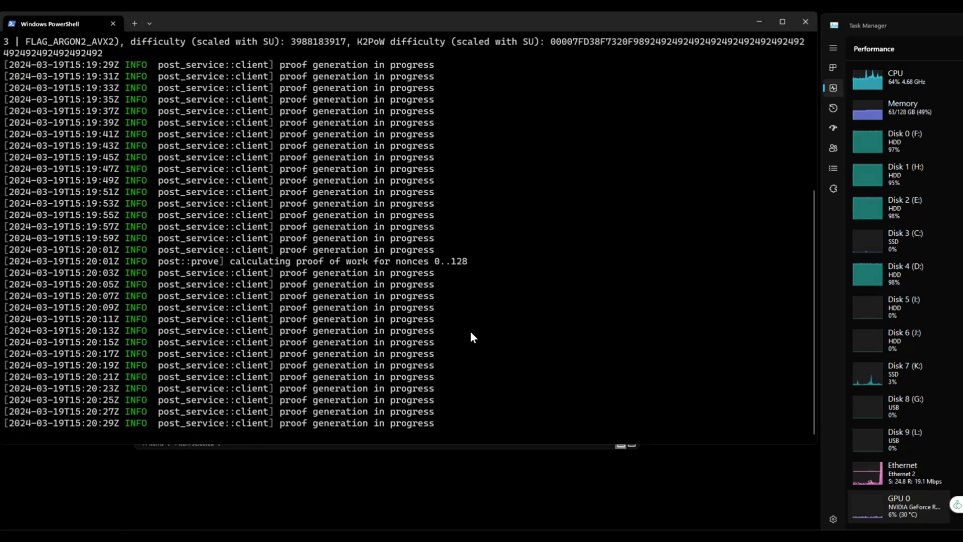
{"action": "left_click", "coordinate": [760, 22]}
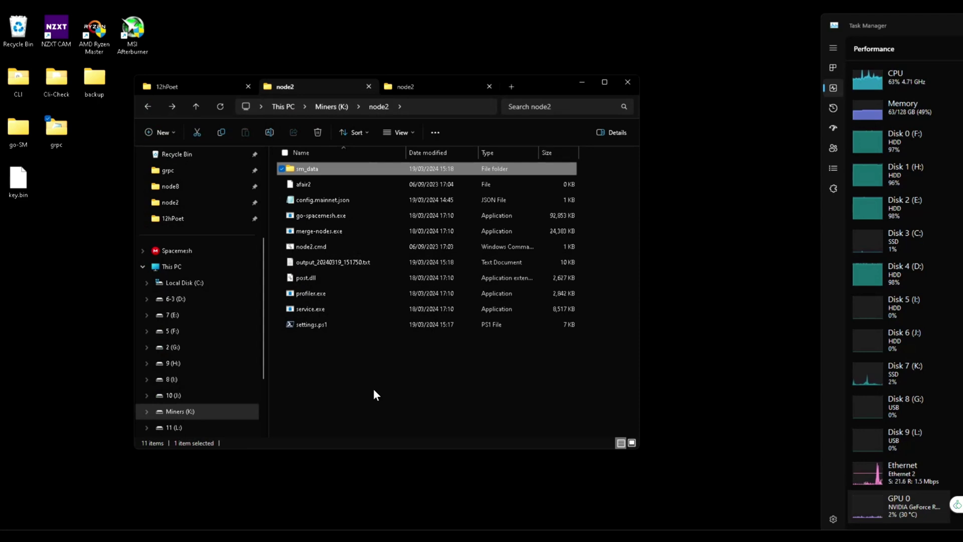
{"action": "left_click", "coordinate": [198, 90]}
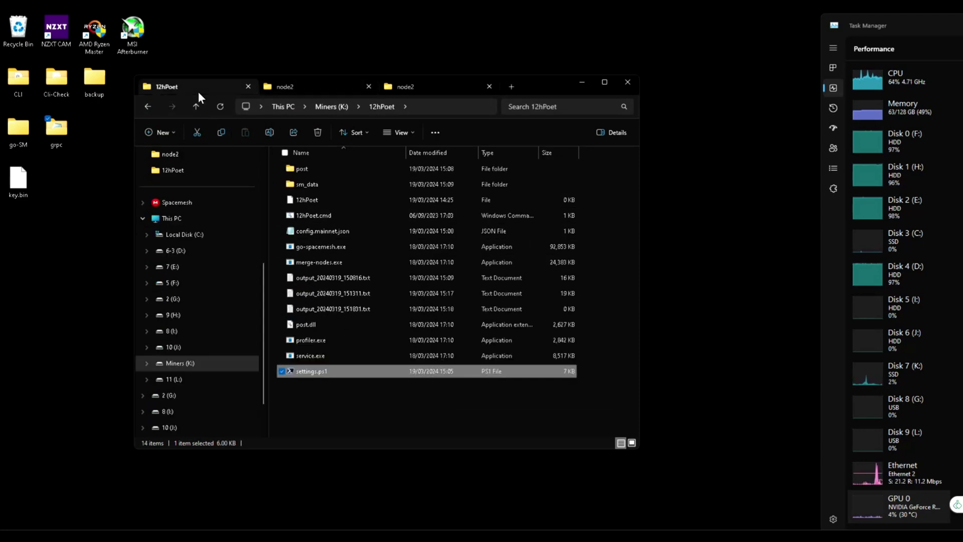
Launch nodeCurl.ps1 from the desktop's grpc folder with the default IP address and first two ports, and set Port 3 to 9004
{"action": "double_click", "coordinate": [57, 130]}
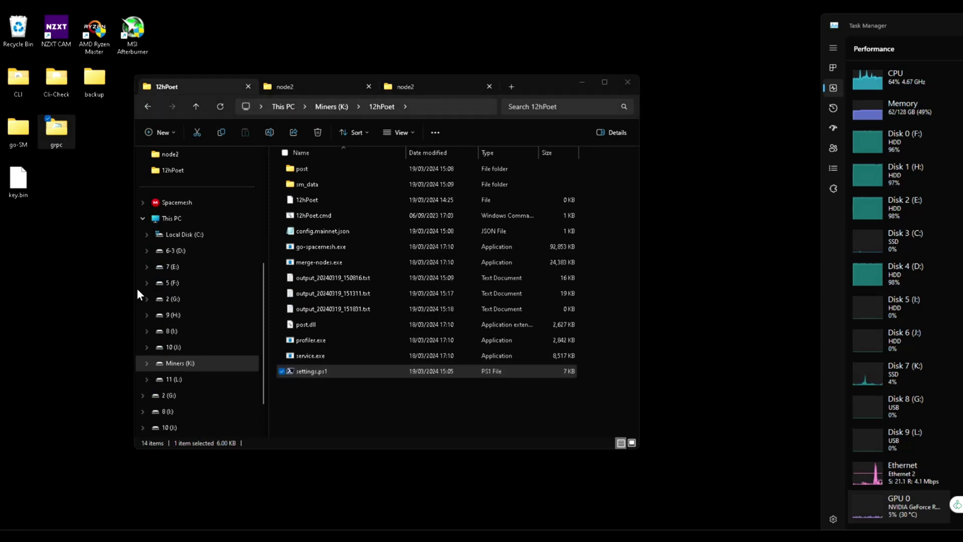
{"action": "double_click", "coordinate": [374, 258]}
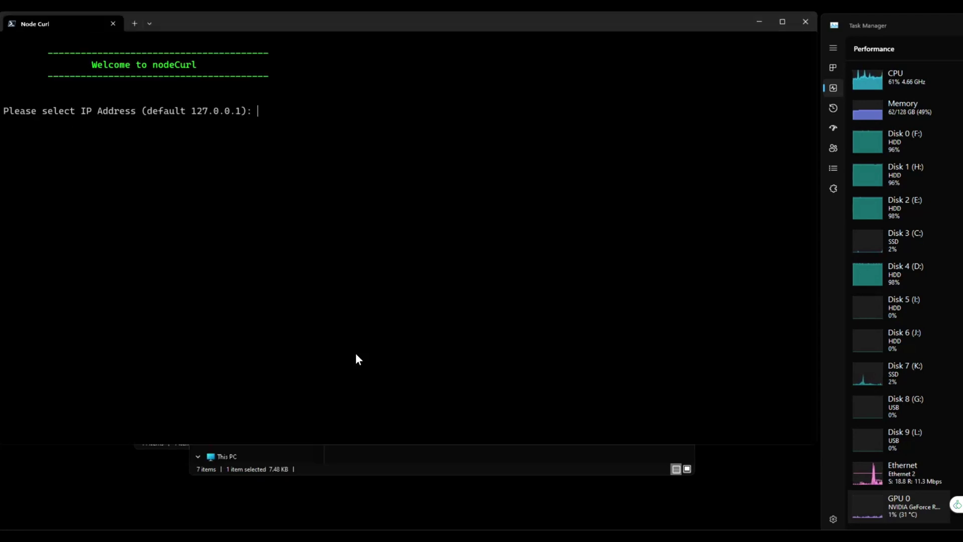
{"action": "key", "text": "Return"}
{"action": "key", "text": "Return"}
{"action": "key", "text": "Return"}
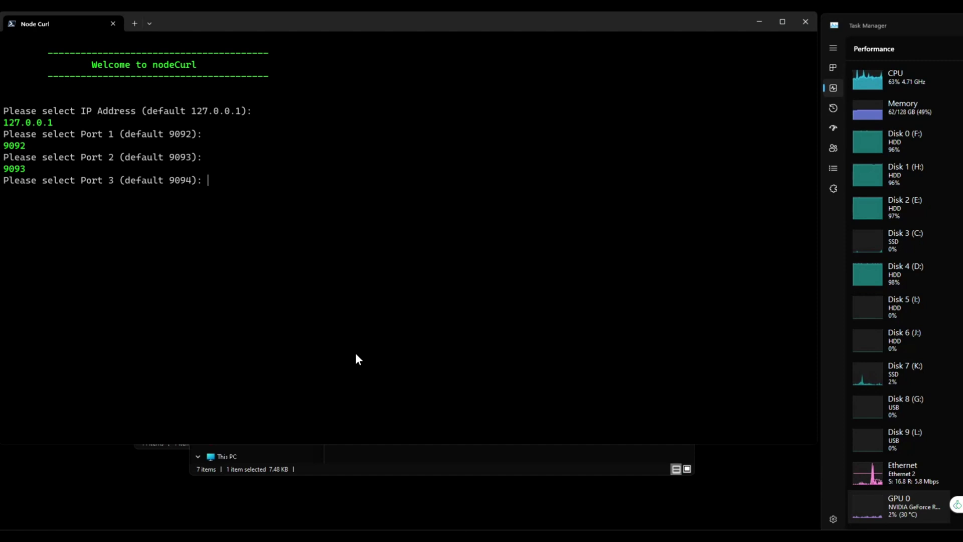
{"action": "type", "text": "9004"}
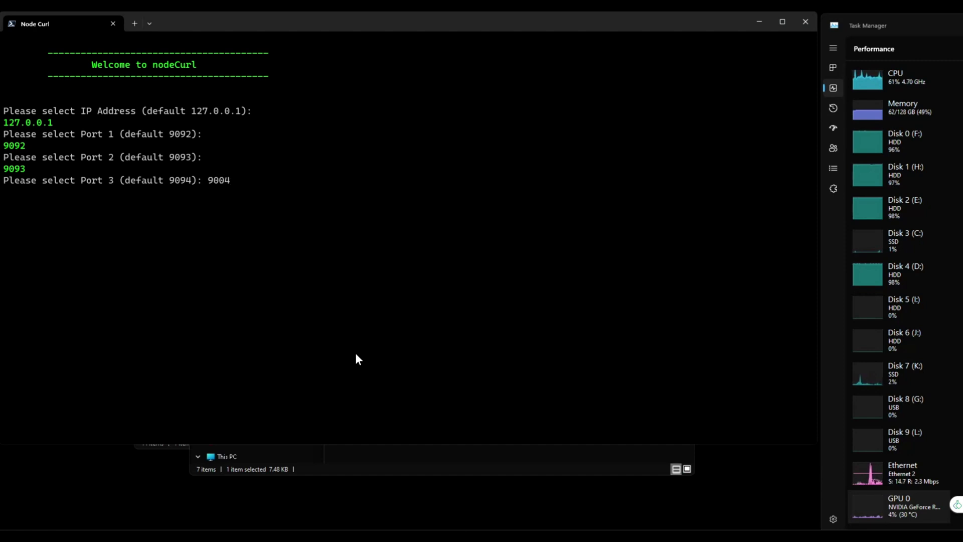
{"action": "key", "text": "Return"}
Check the 1:n states of node2.key and node3.key in nodeCurl, and close nodeCurl and the grpc folder
{"action": "type", "text": "9"}
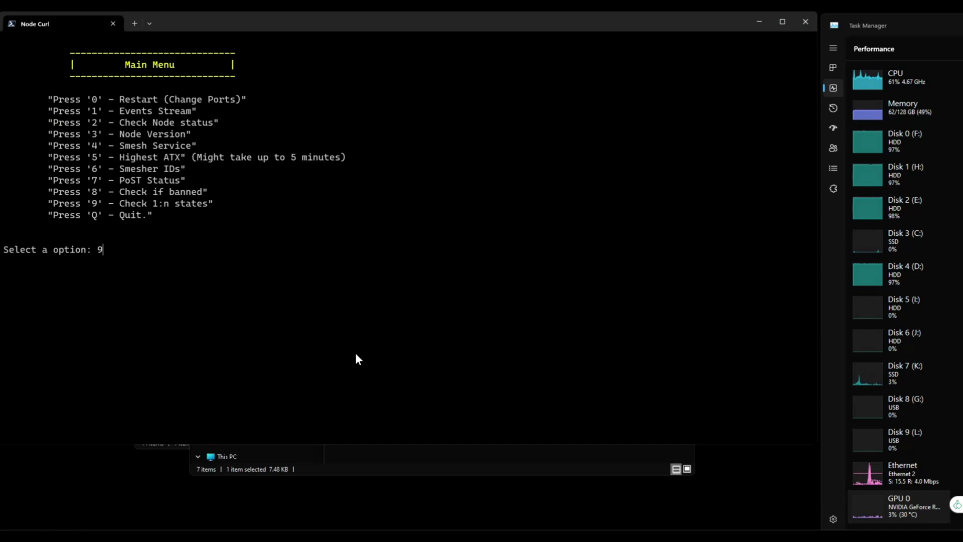
{"action": "key", "text": "Return"}
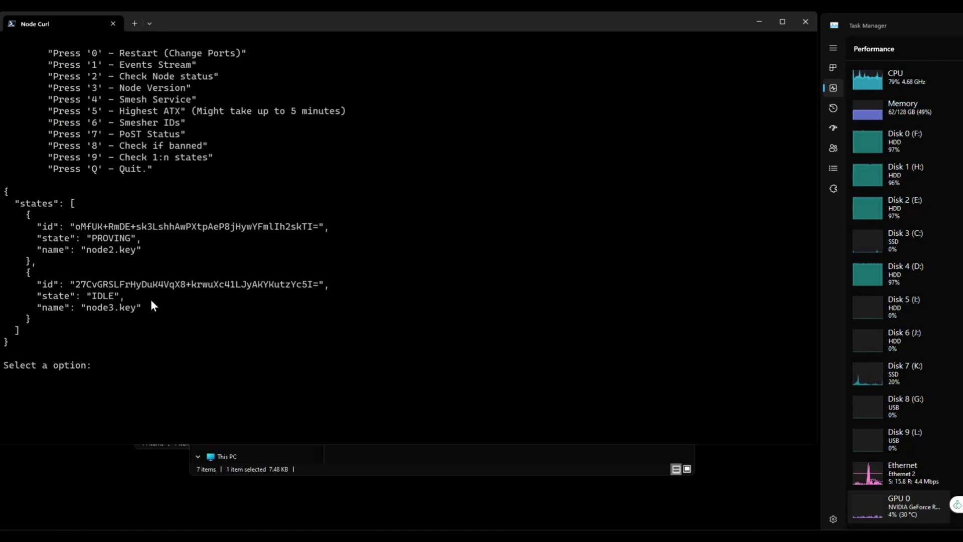
{"action": "left_click_drag", "start_coordinate": [131, 251], "coordinate": [88, 249]}
{"action": "double_click", "coordinate": [130, 237]}
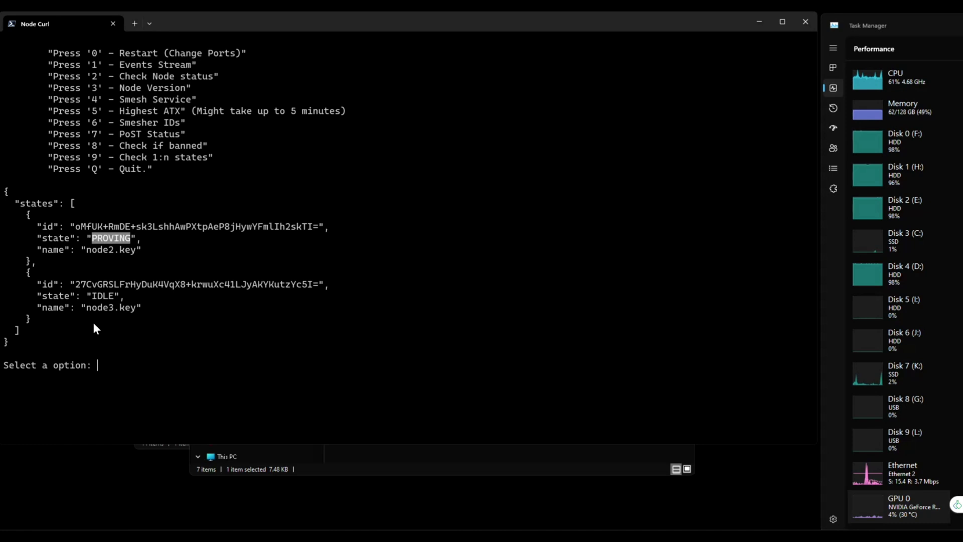
{"action": "left_click", "coordinate": [126, 312]}
{"action": "left_click_drag", "start_coordinate": [97, 297], "coordinate": [106, 301]}
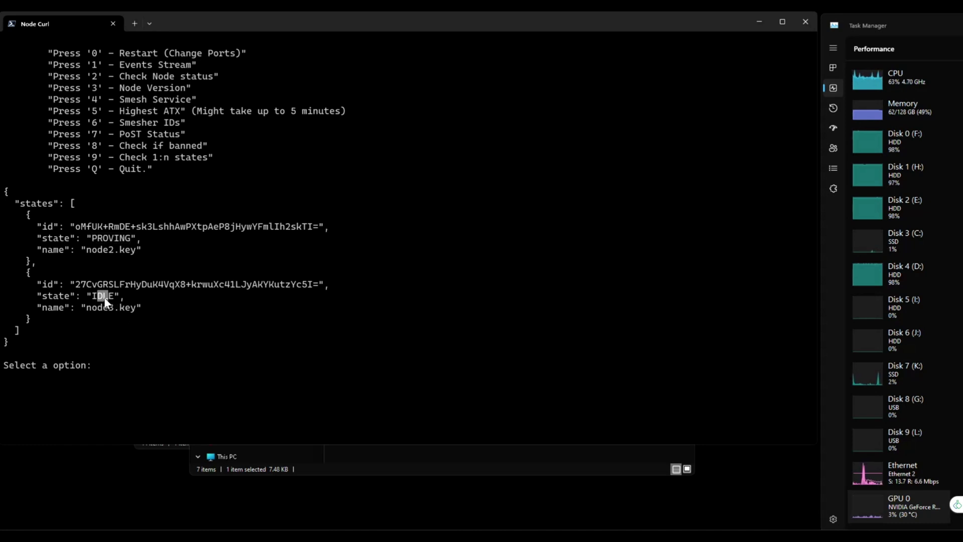
{"action": "left_click", "coordinate": [806, 23]}
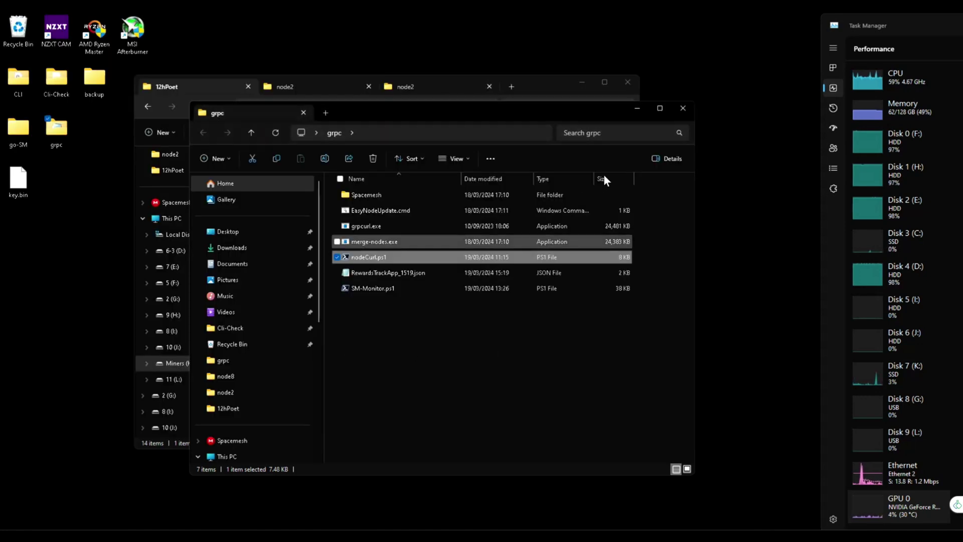
{"action": "left_click", "coordinate": [684, 109]}
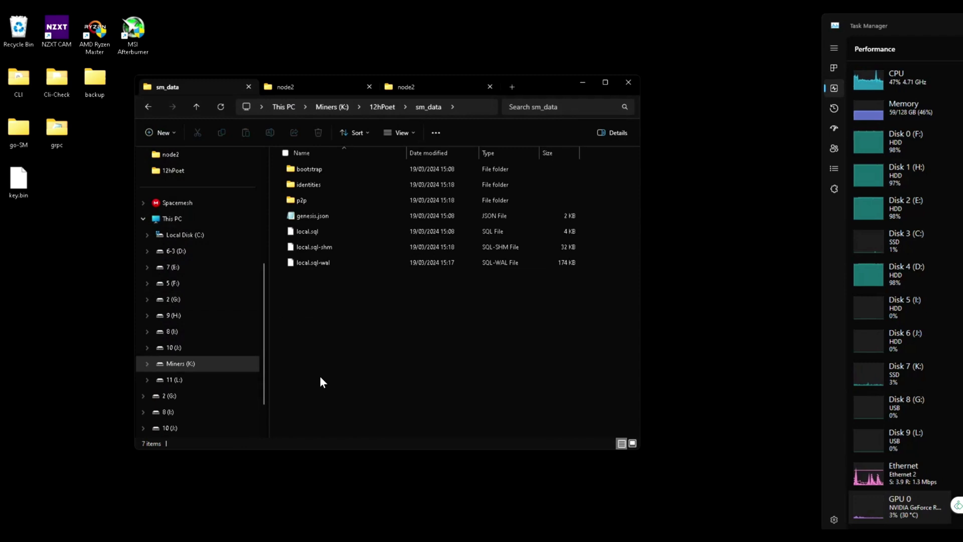
Look through the node7 folder on the E: drive and the node7 folder on the Miners (K:) drive
{"action": "left_click", "coordinate": [309, 88]}
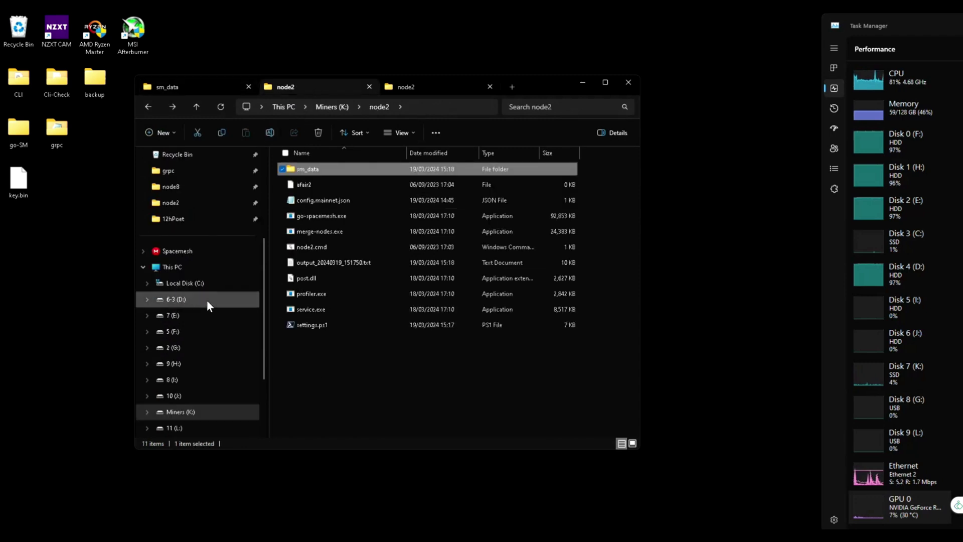
{"action": "left_click", "coordinate": [190, 316]}
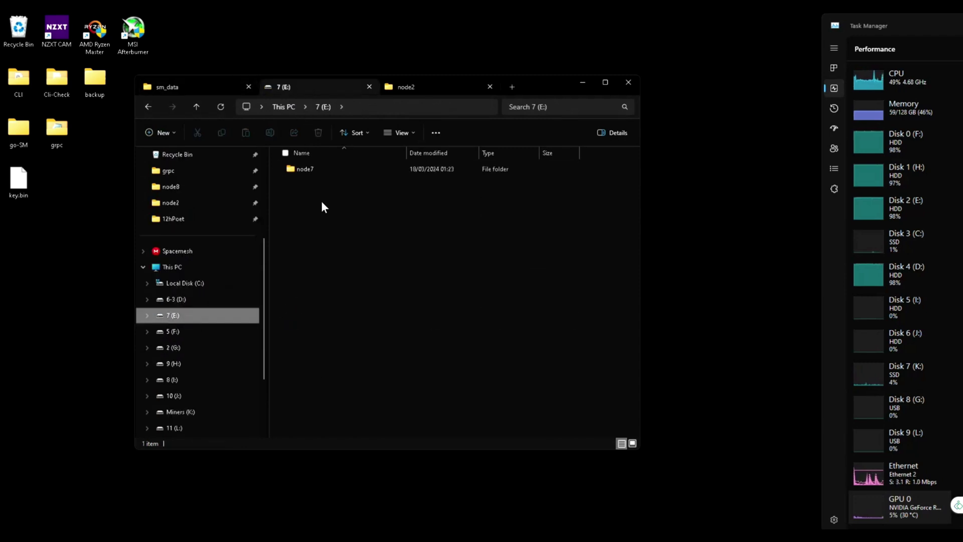
{"action": "double_click", "coordinate": [317, 168]}
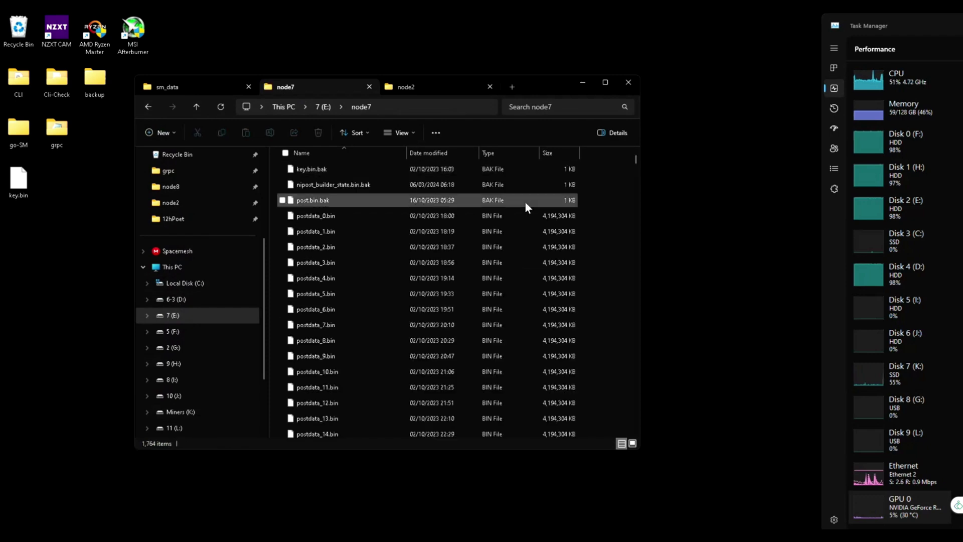
{"action": "scroll", "coordinate": [203, 334], "scroll_direction": "down", "scroll_amount": 1}
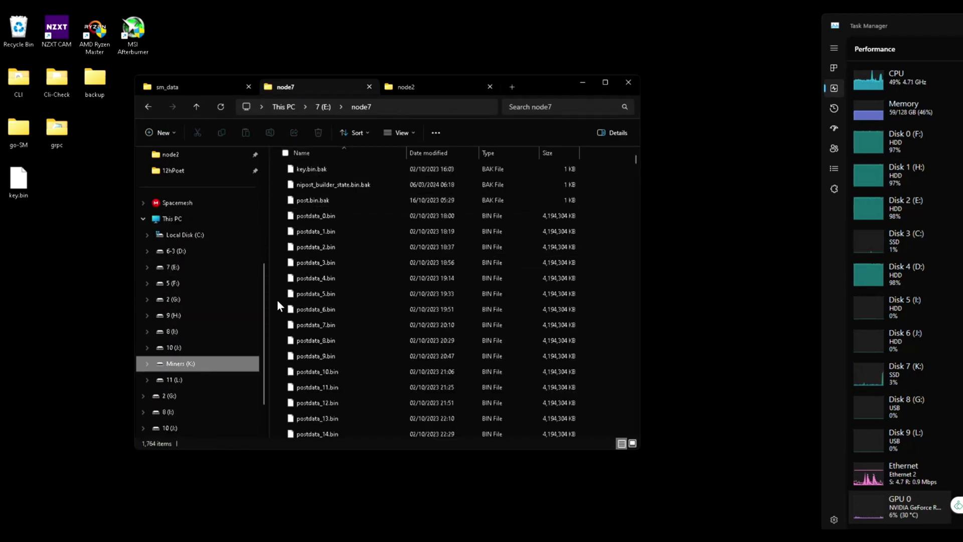
{"action": "double_click", "coordinate": [307, 266]}
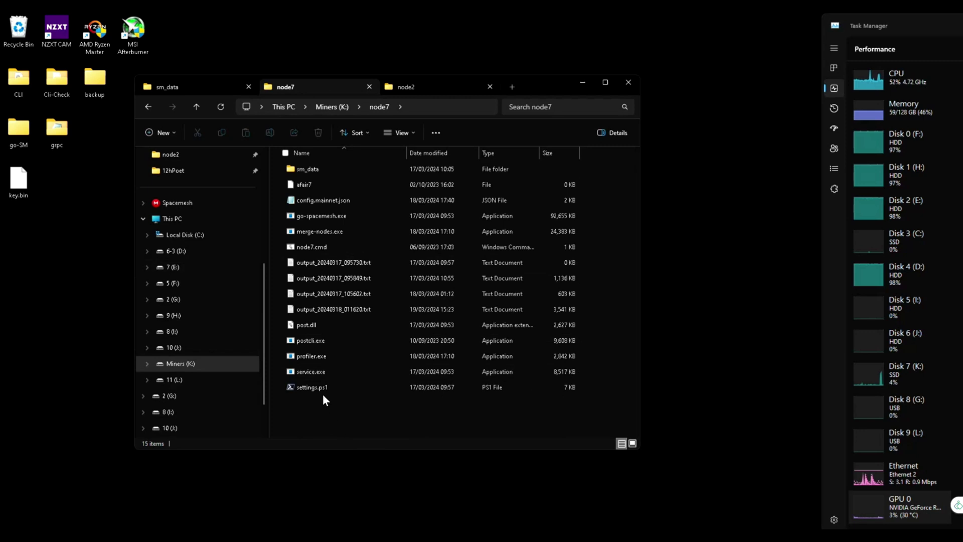
Go to the K:\node8 folder and open start.ps1 in Notepad++ to examine its contents
{"action": "left_click", "coordinate": [174, 363]}
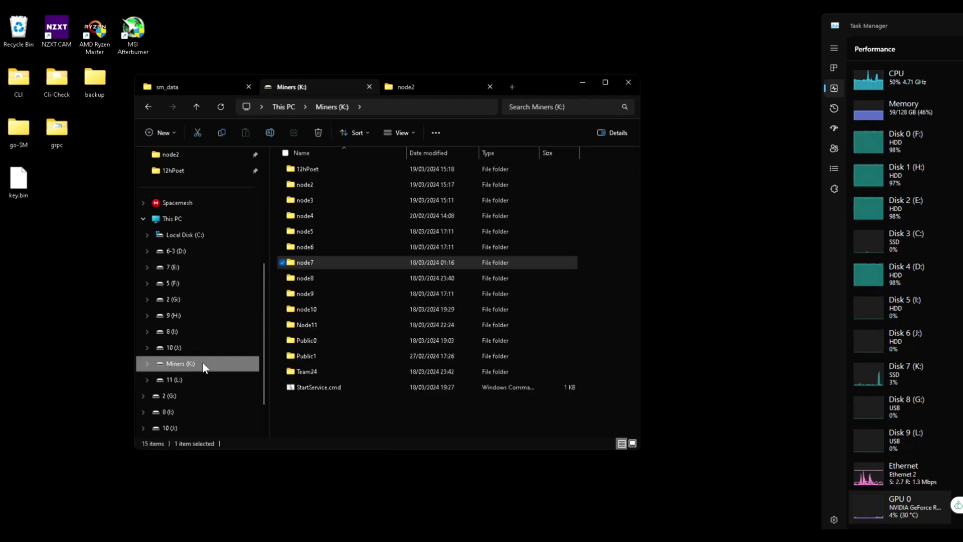
{"action": "left_click", "coordinate": [297, 277]}
{"action": "double_click", "coordinate": [296, 277]}
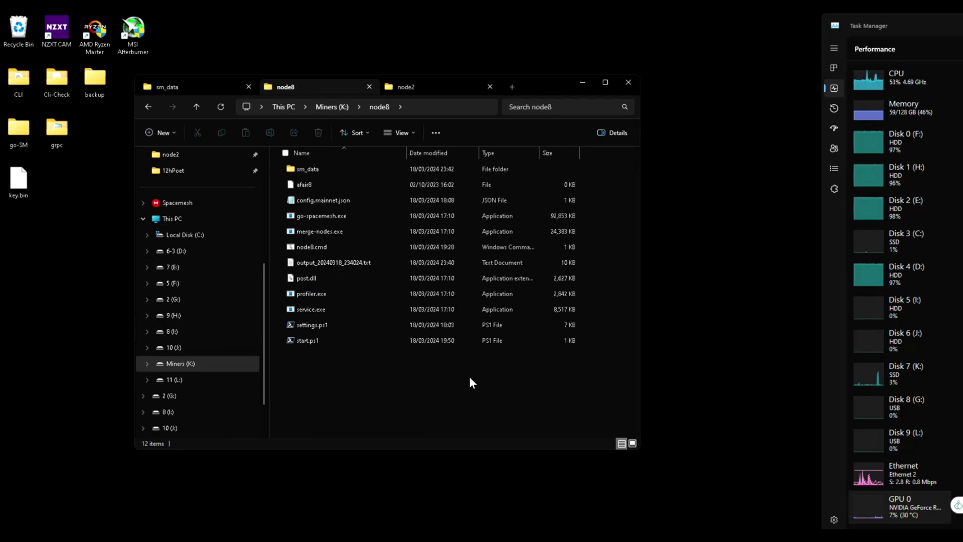
{"action": "left_click", "coordinate": [307, 343]}
{"action": "right_click", "coordinate": [306, 342]}
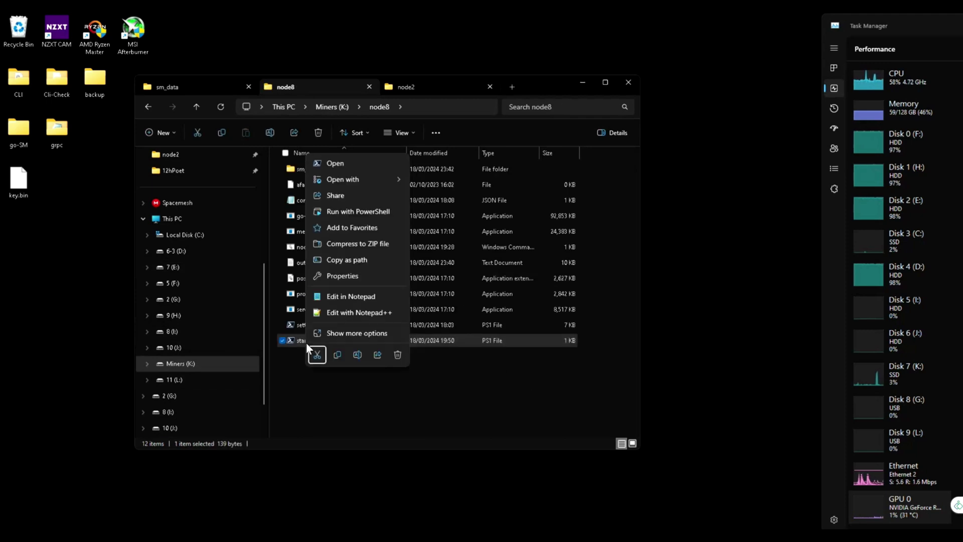
{"action": "left_click", "coordinate": [350, 313]}
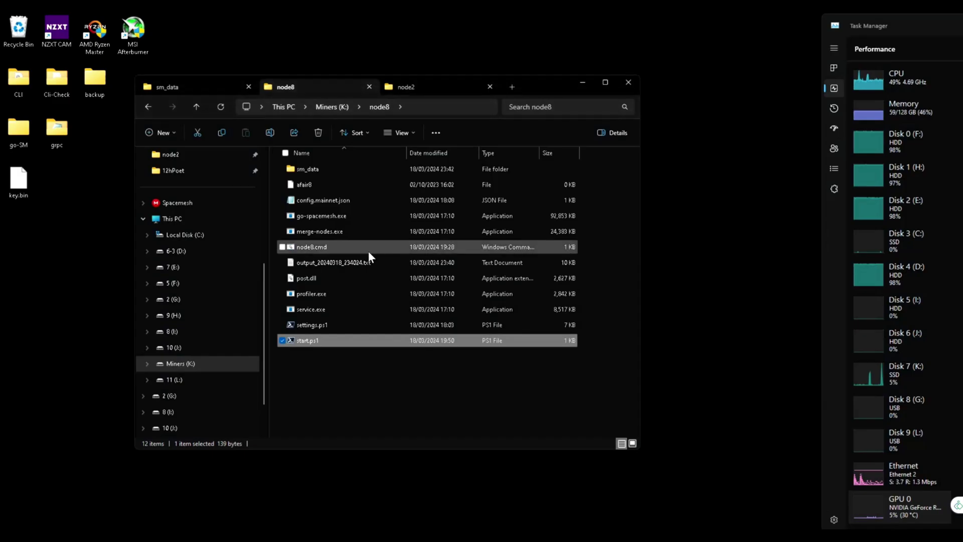
Open node8.cmd in Notepad++ and examine its reference to the start.ps1 script
{"action": "right_click", "coordinate": [329, 249]}
{"action": "right_click", "coordinate": [321, 249]}
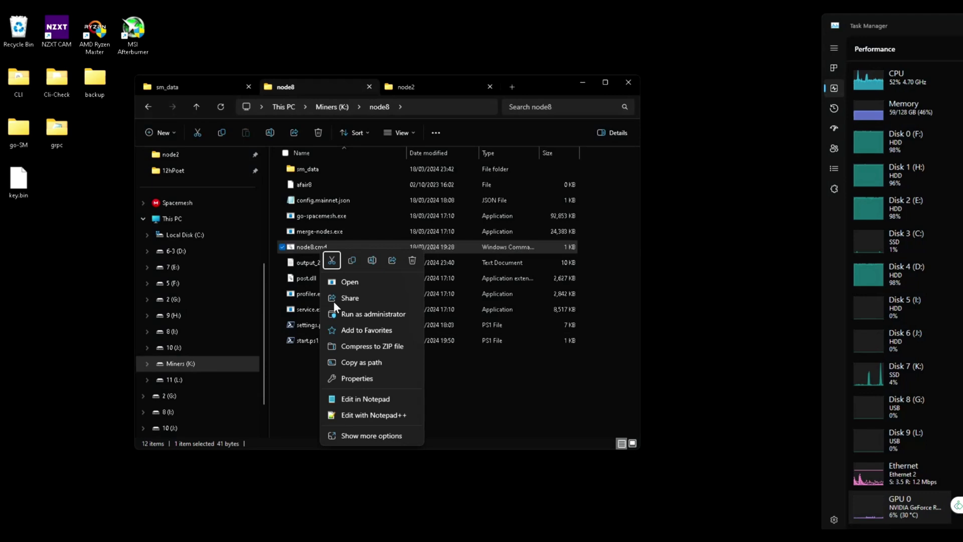
{"action": "left_click", "coordinate": [359, 413]}
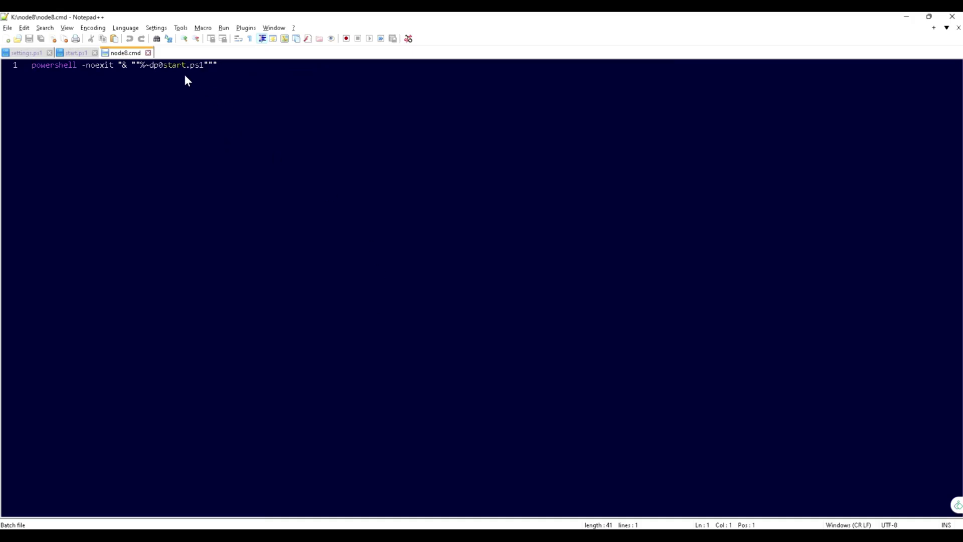
{"action": "left_click_drag", "start_coordinate": [163, 65], "coordinate": [185, 65]}
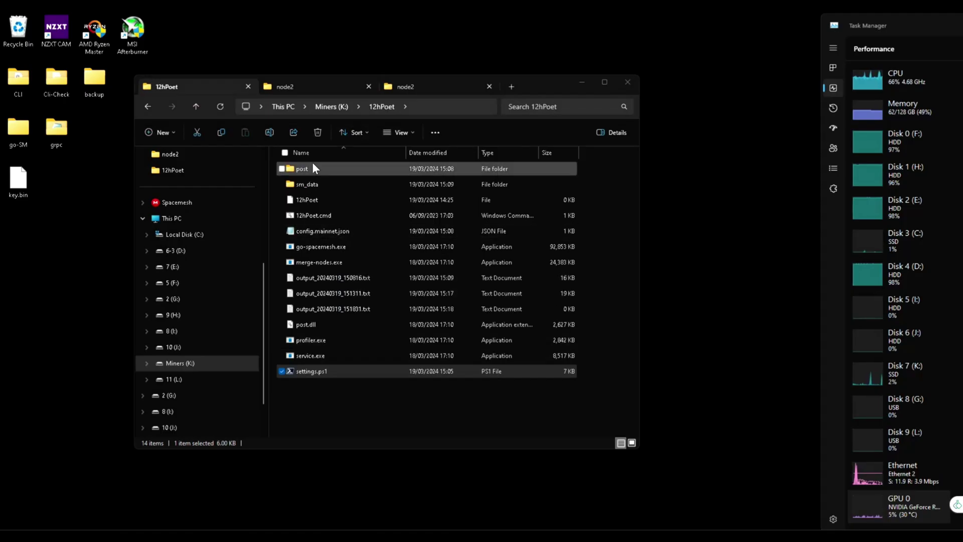
Open the sm_data folder inside K:\12hPoet
{"action": "double_click", "coordinate": [306, 186]}
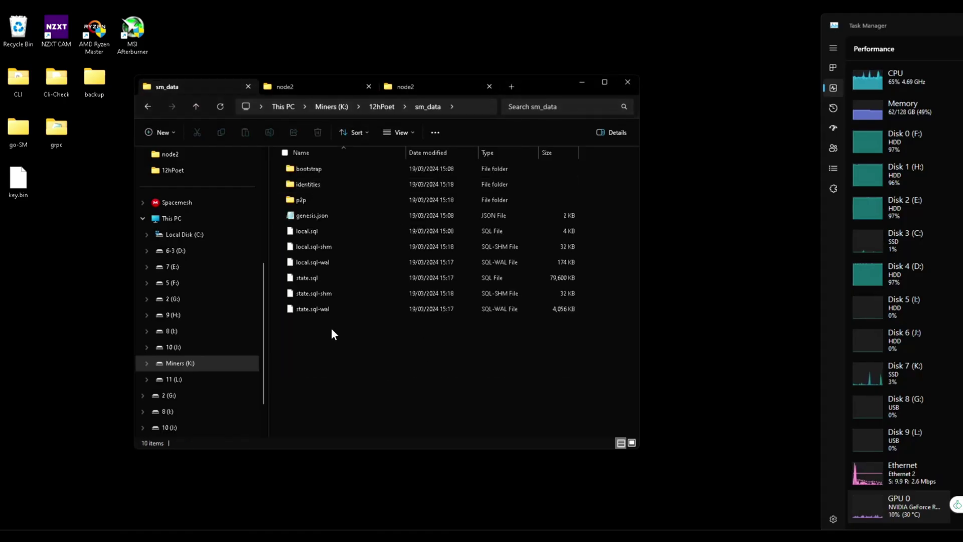